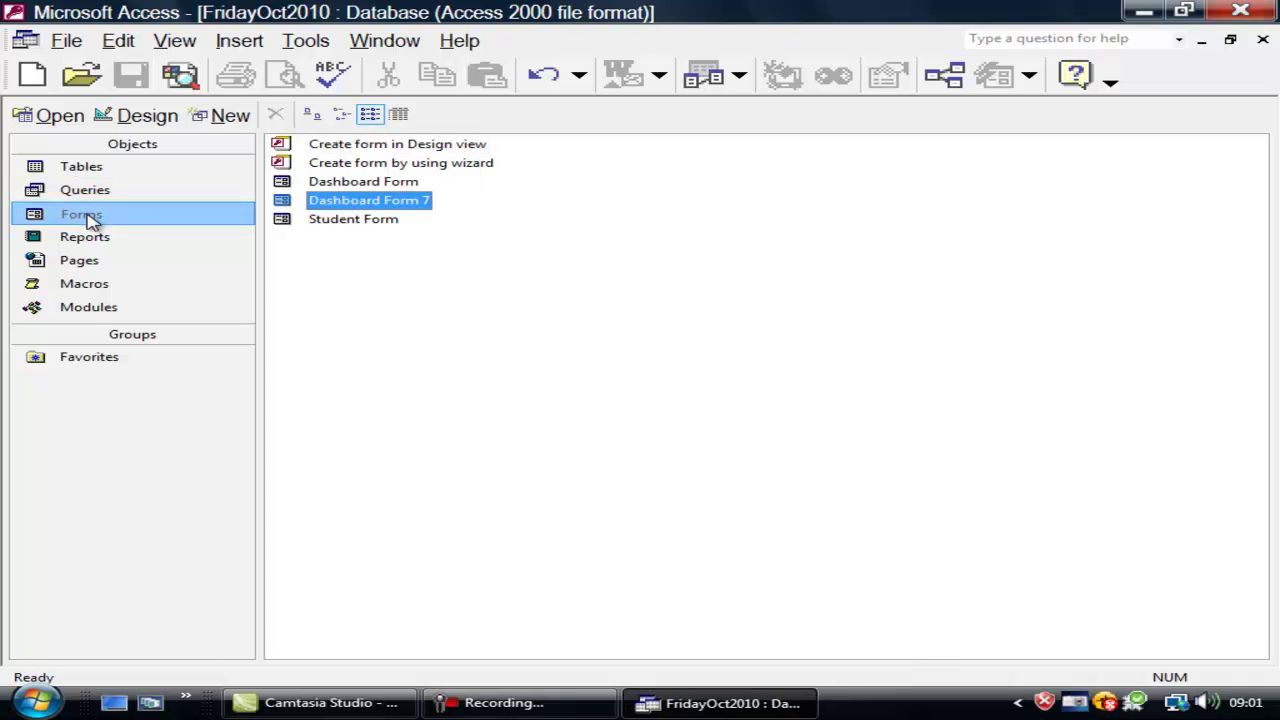
Open Dashboard Form 7 to view its buttons, and close the dashboard with its own command
double_click(350, 201)
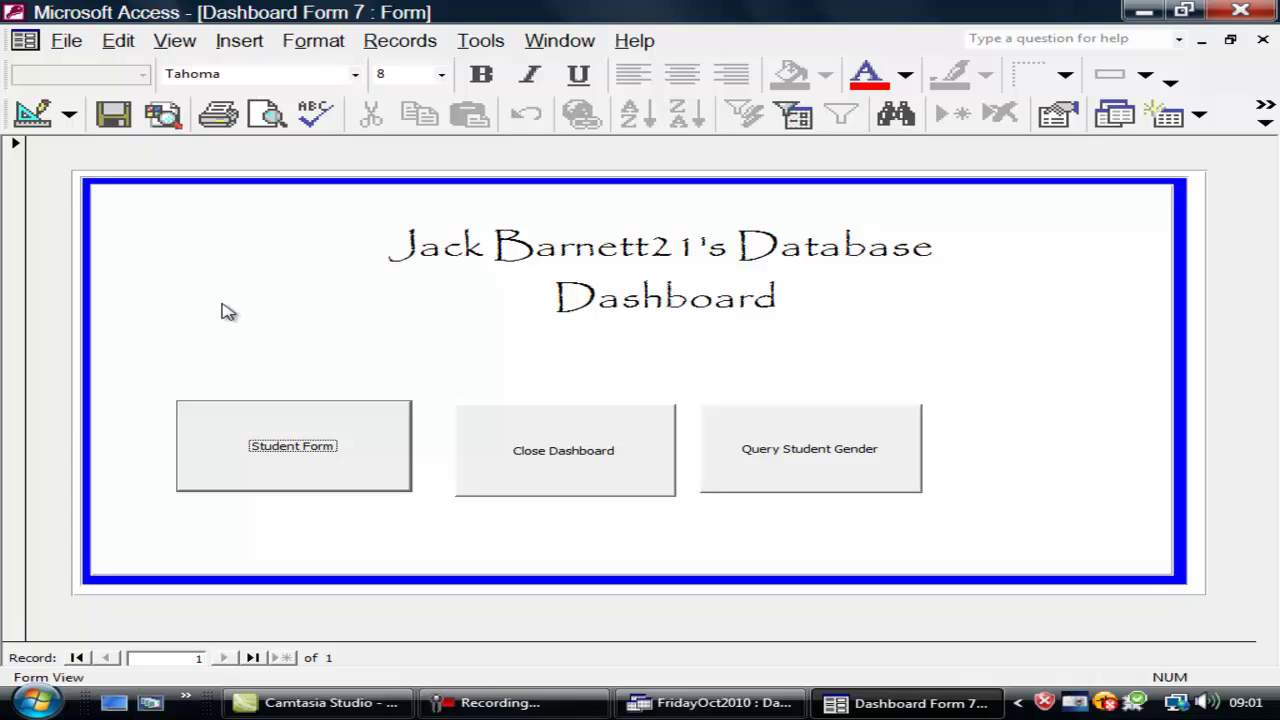
click(545, 448)
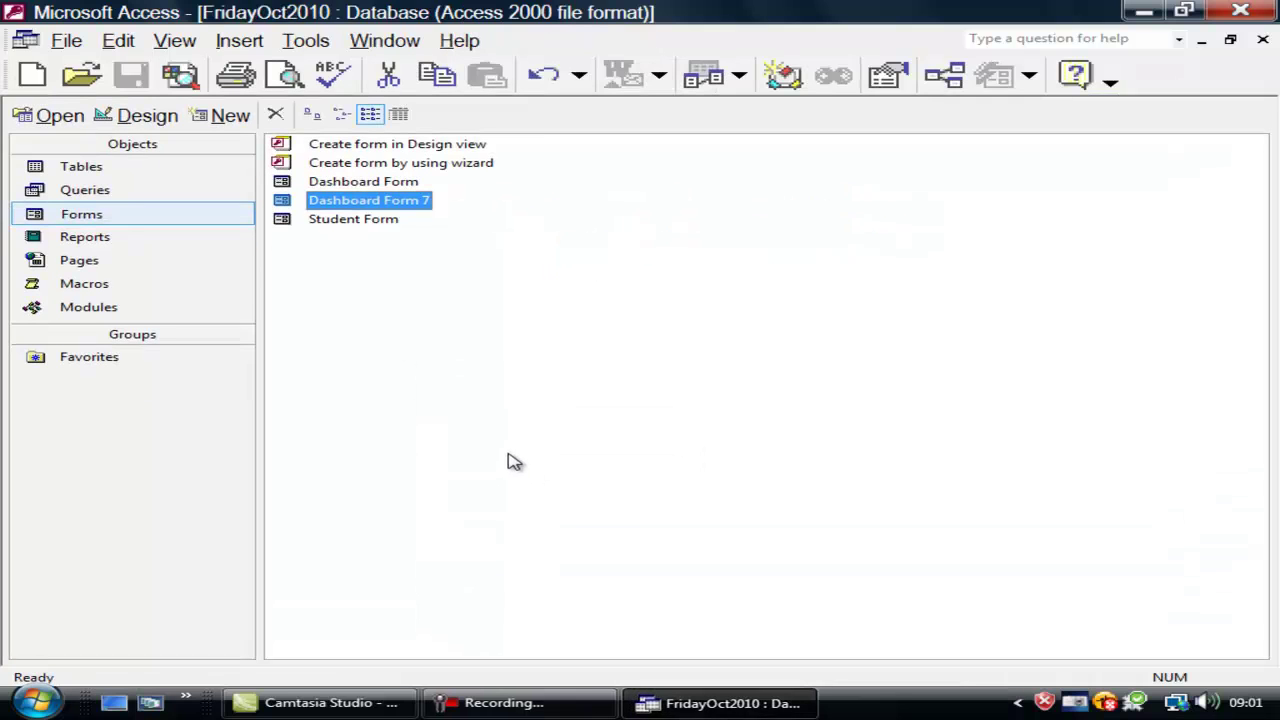
Open Student Table, inspect its fields and data types in Design view, and return to the datasheet
click(108, 170)
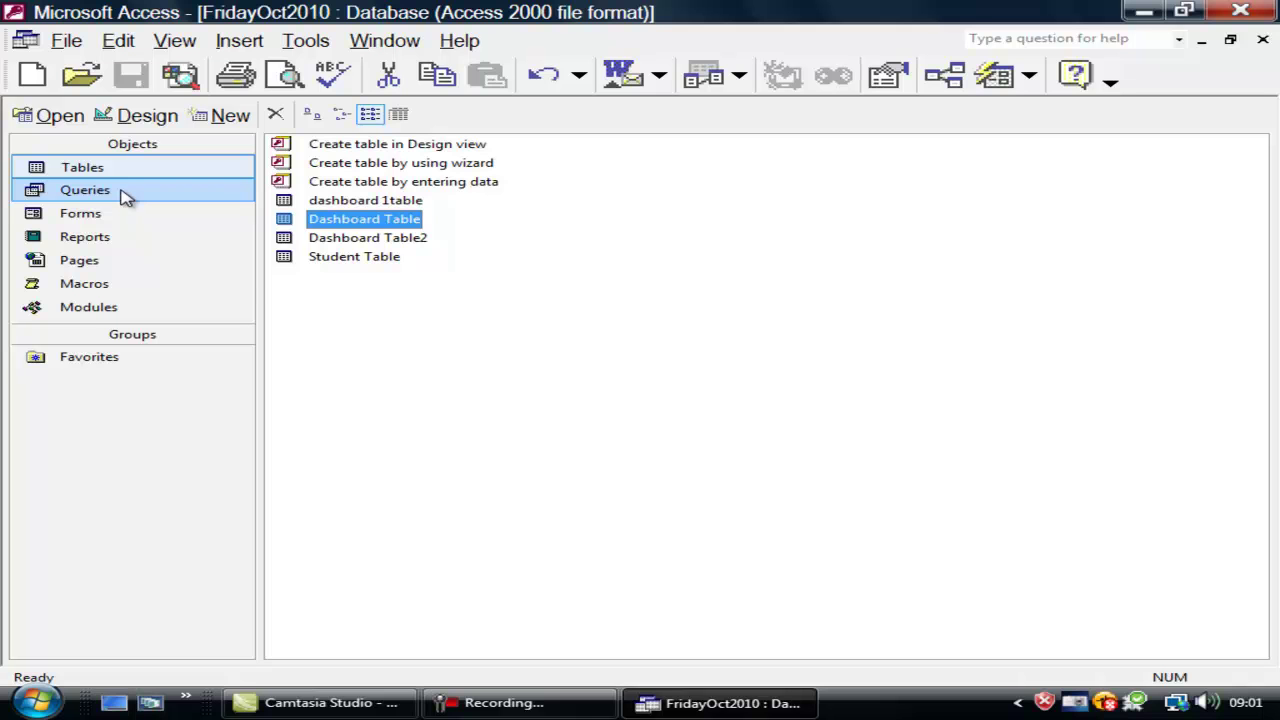
double_click(340, 257)
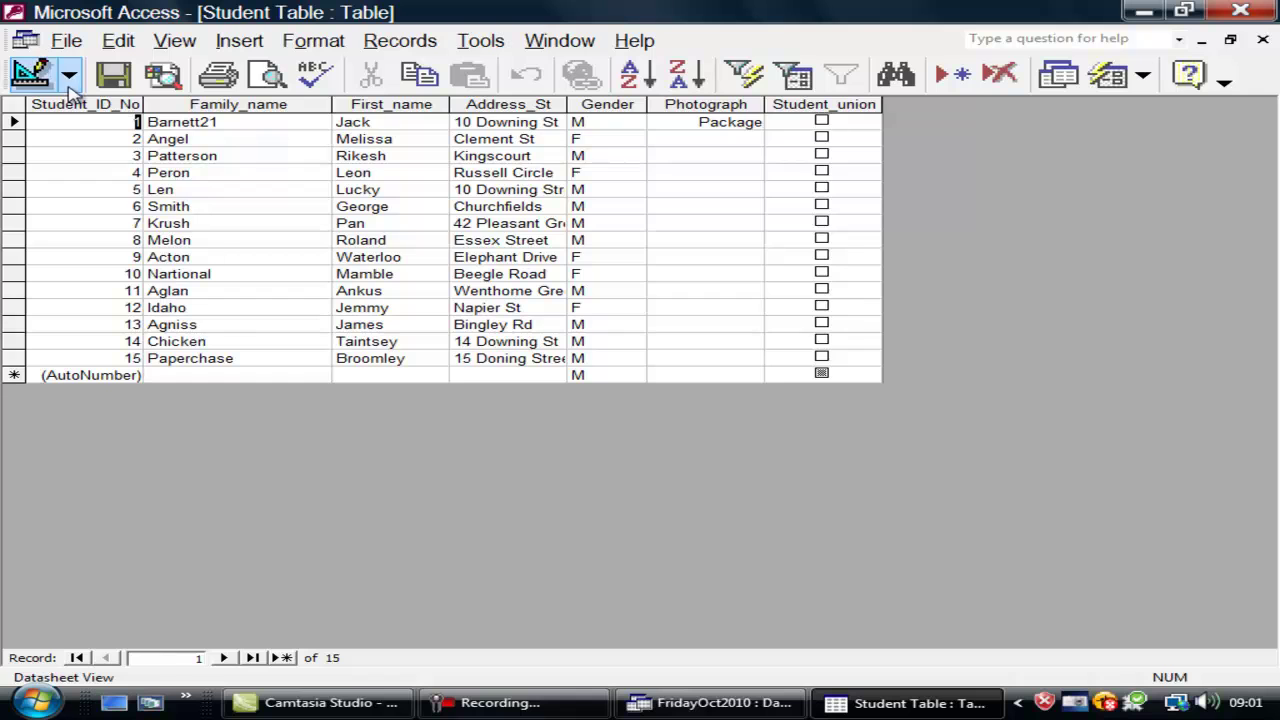
click(32, 76)
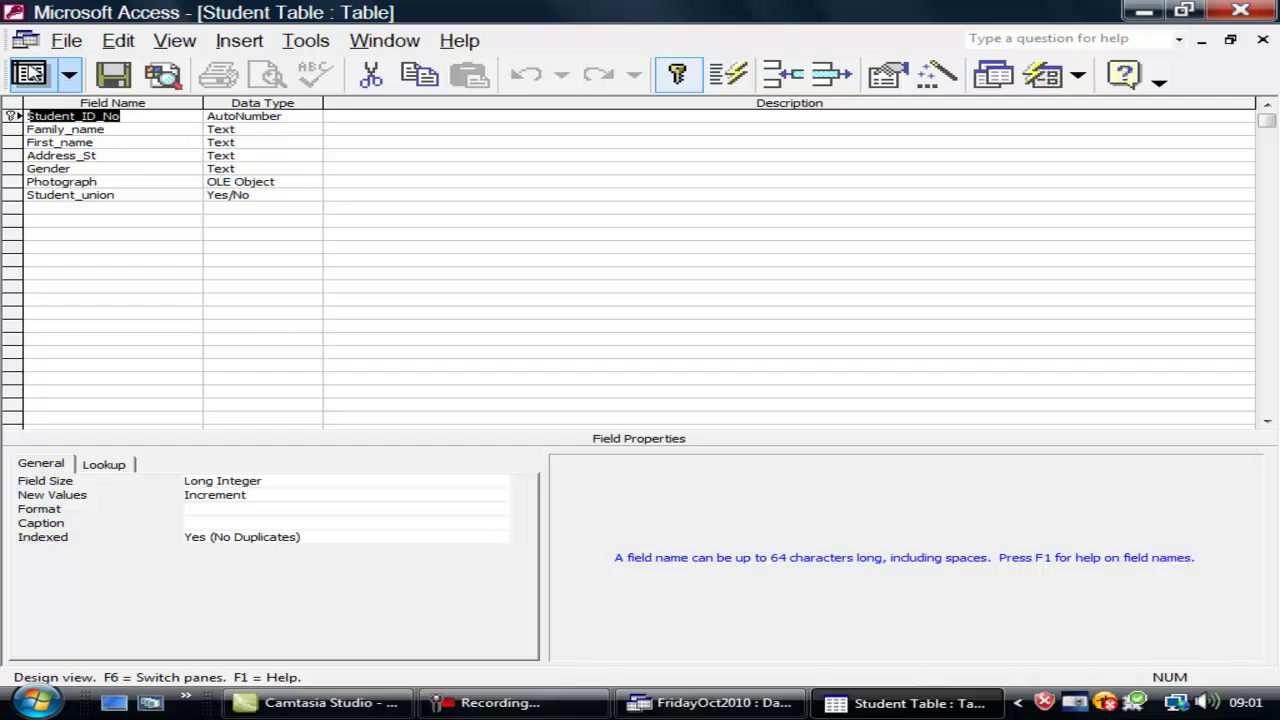
click(32, 74)
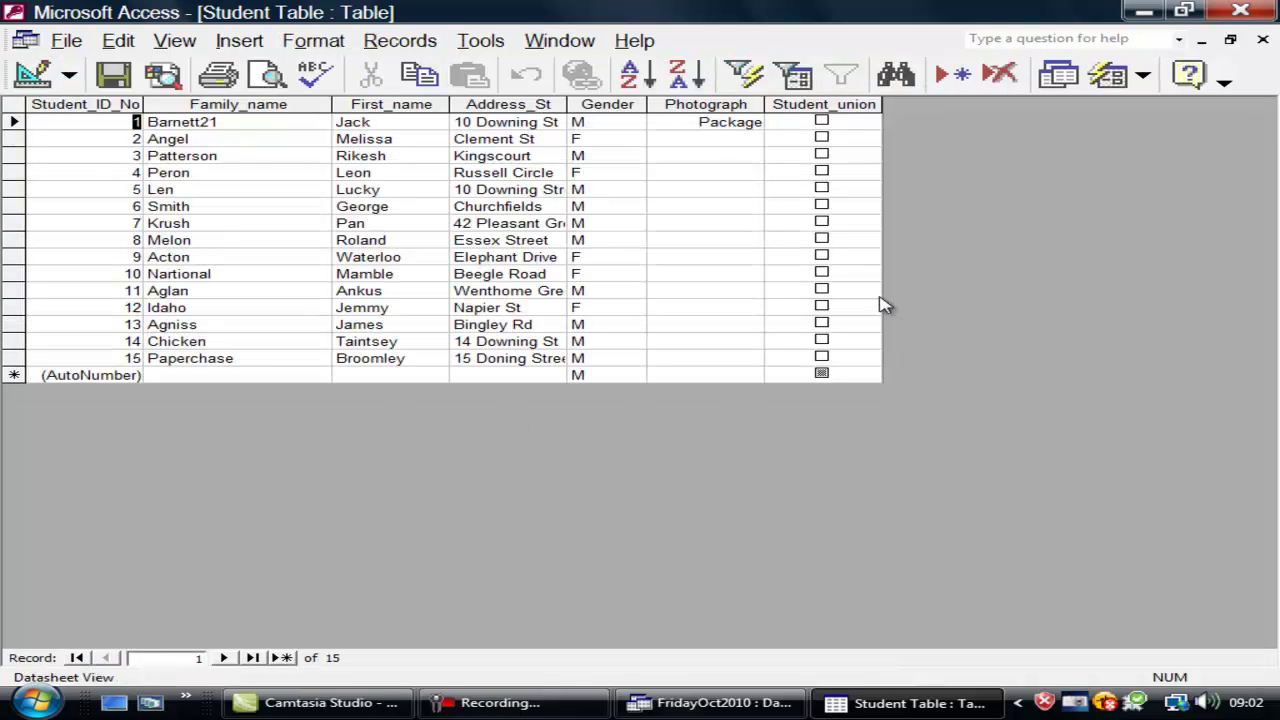
Mark Student_union as yes for the students with IDs 4, 6, 9, 12 and 15, and close Student Table
click(822, 172)
click(822, 205)
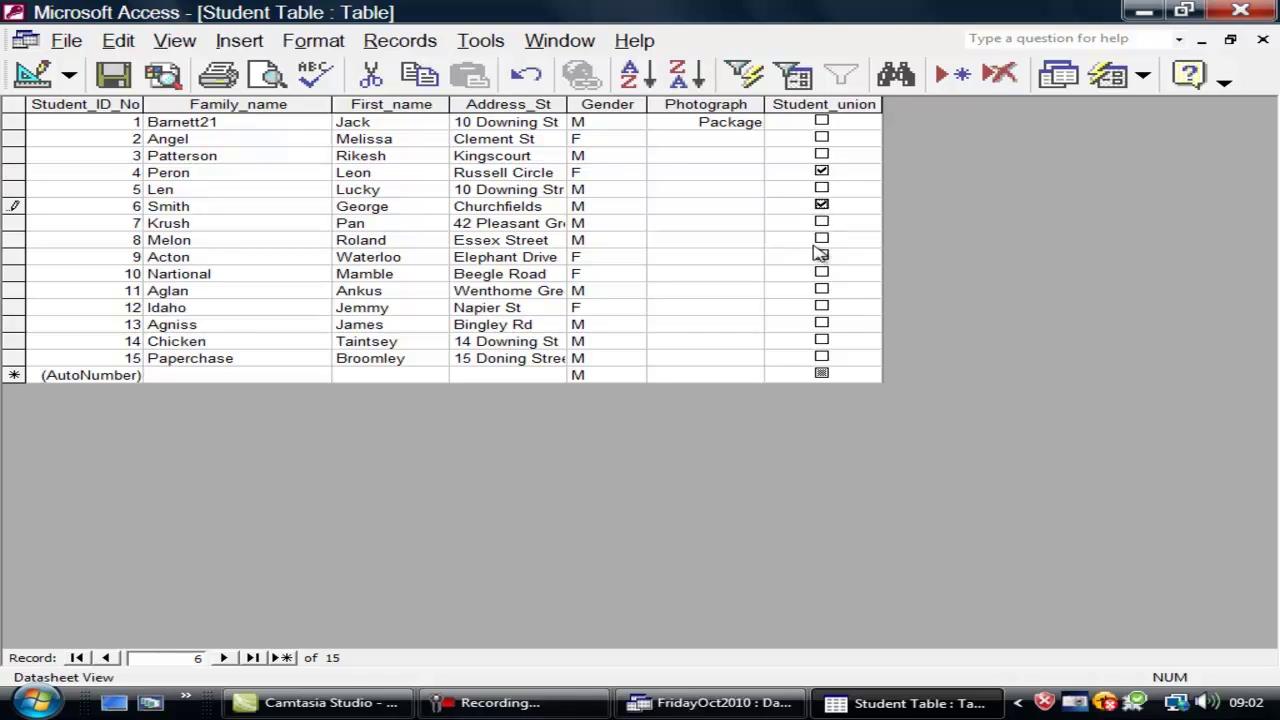
click(821, 255)
click(822, 307)
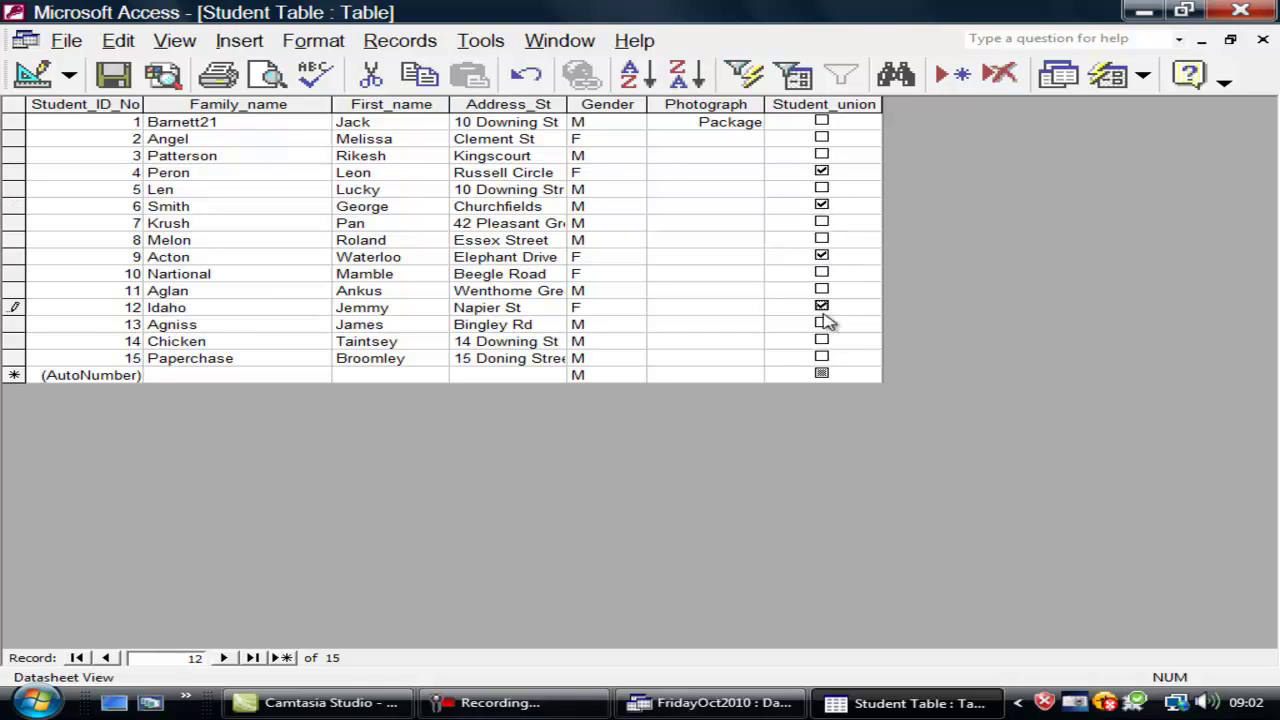
click(822, 357)
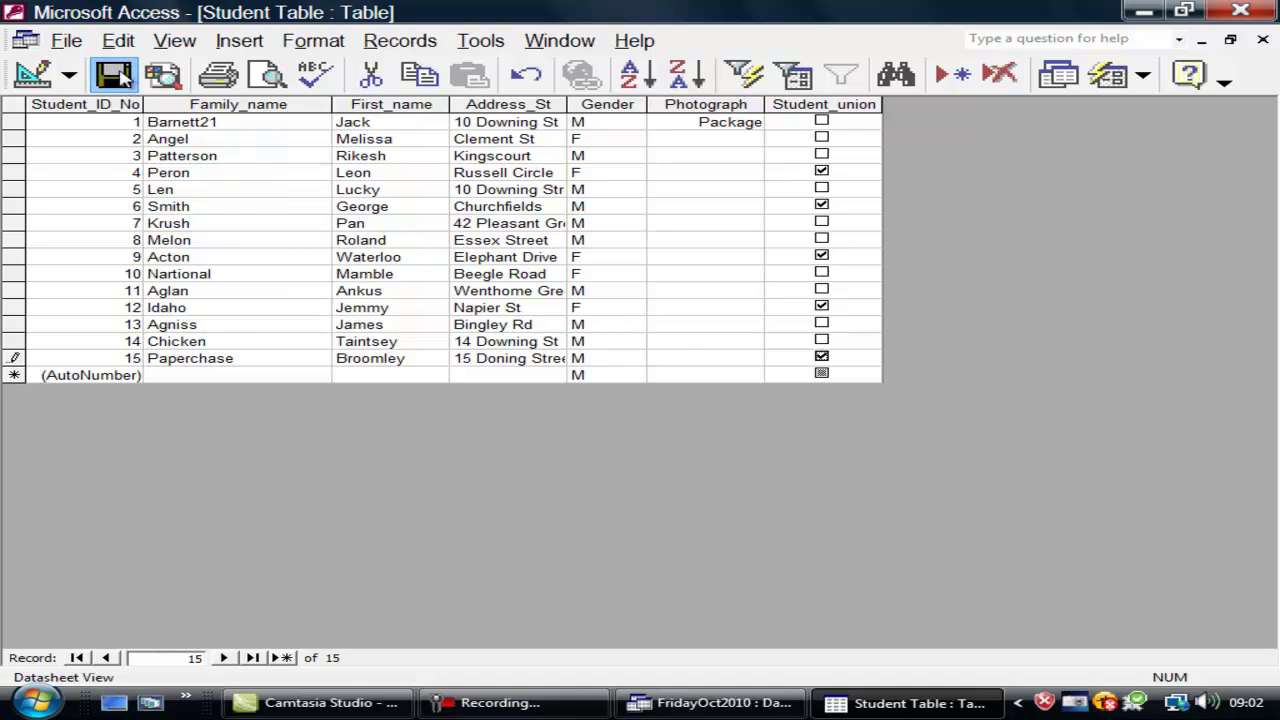
click(1262, 39)
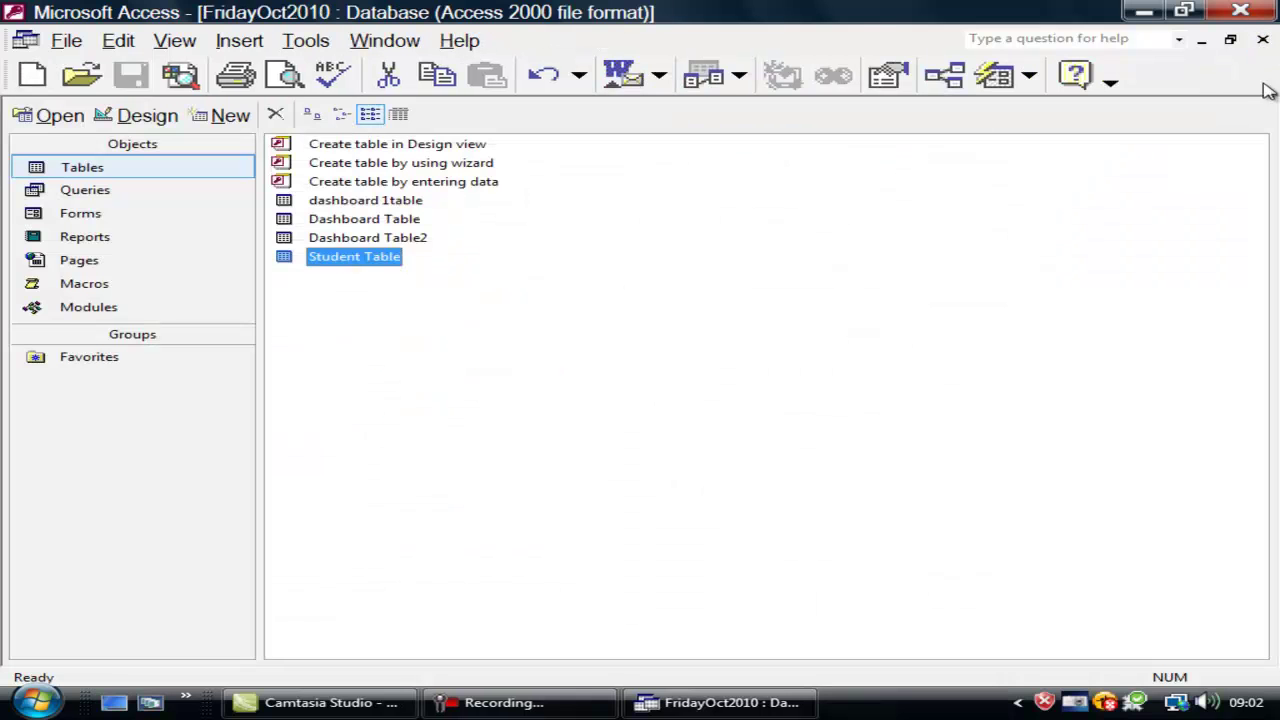
Reopen Student Table to review its records and its Design view, and close it
click(145, 219)
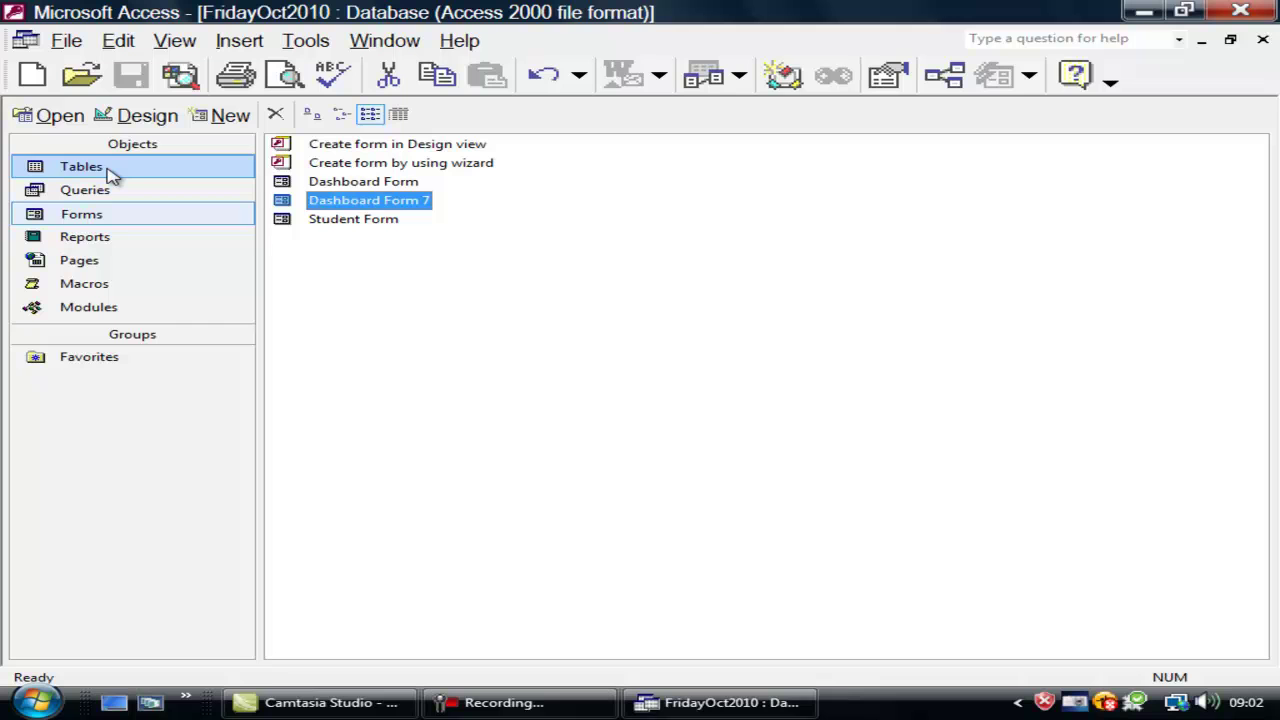
click(113, 175)
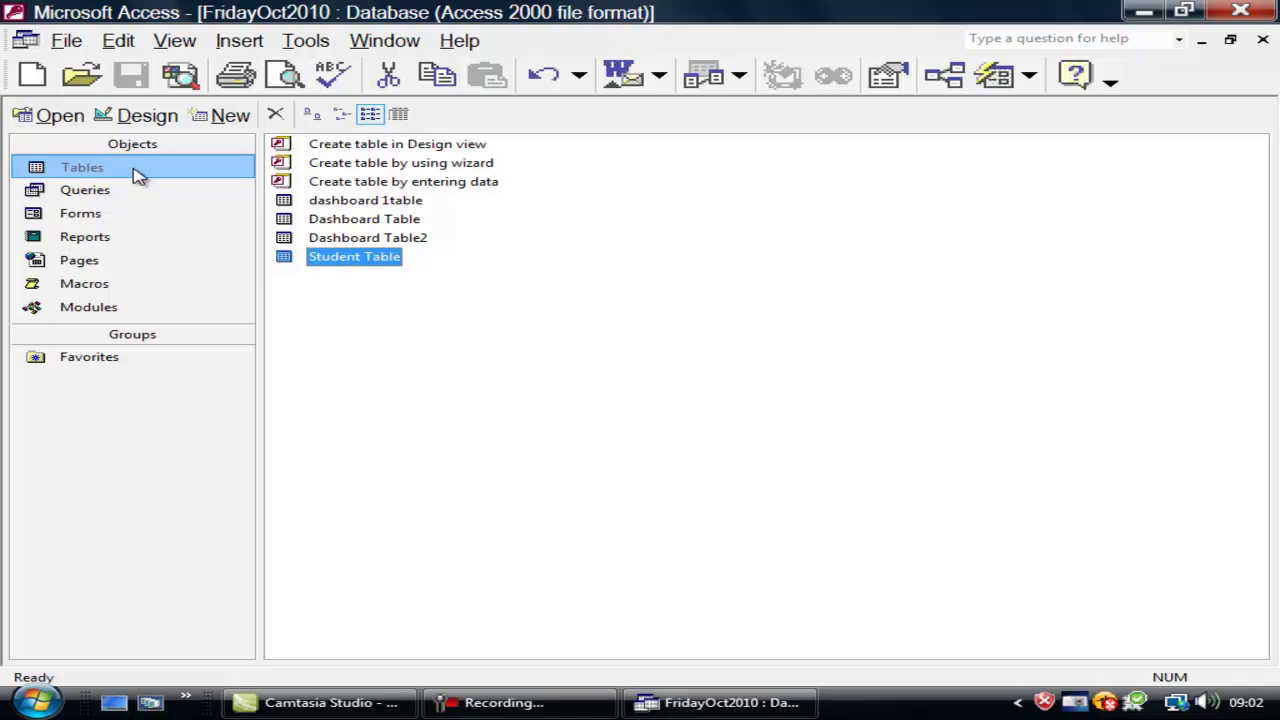
double_click(365, 260)
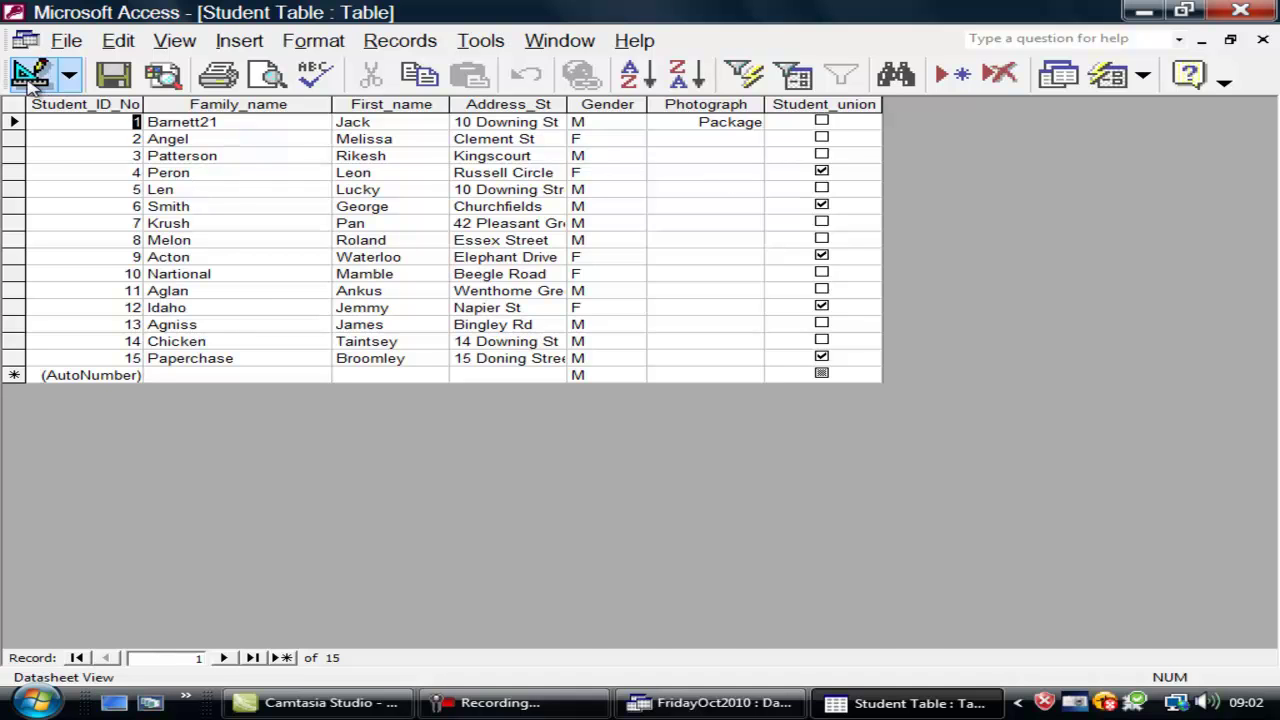
click(32, 74)
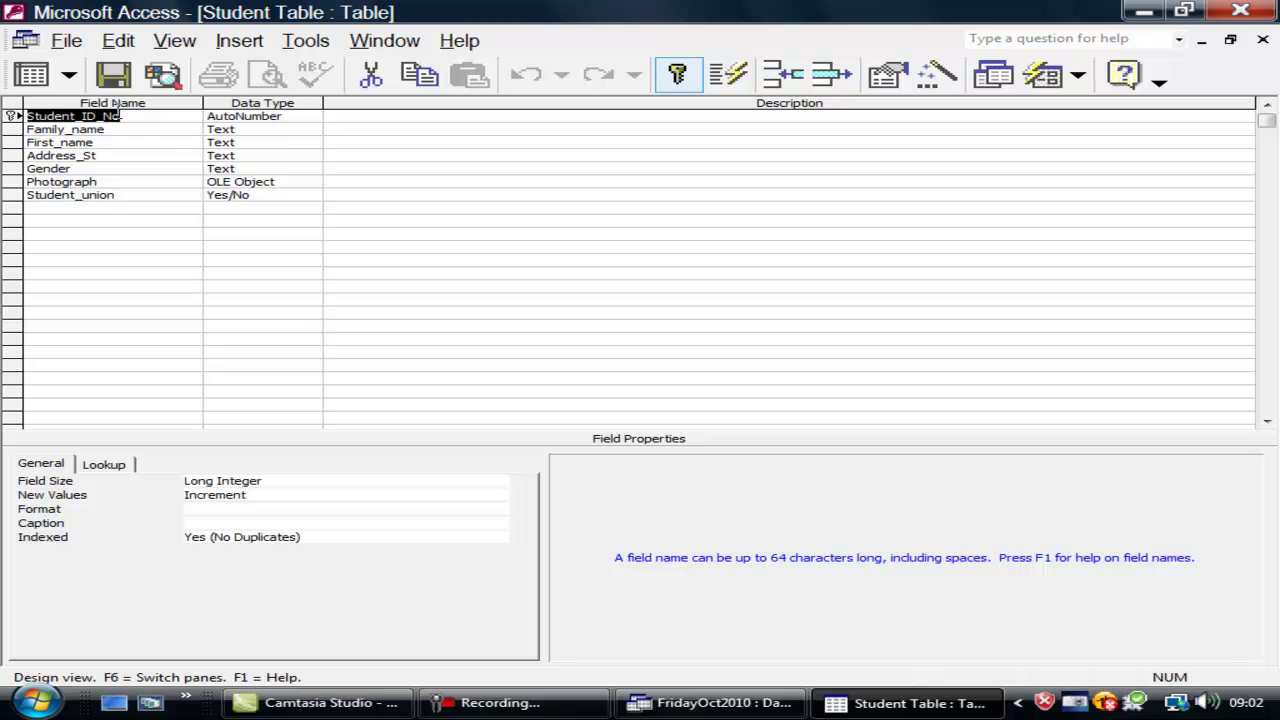
click(1262, 39)
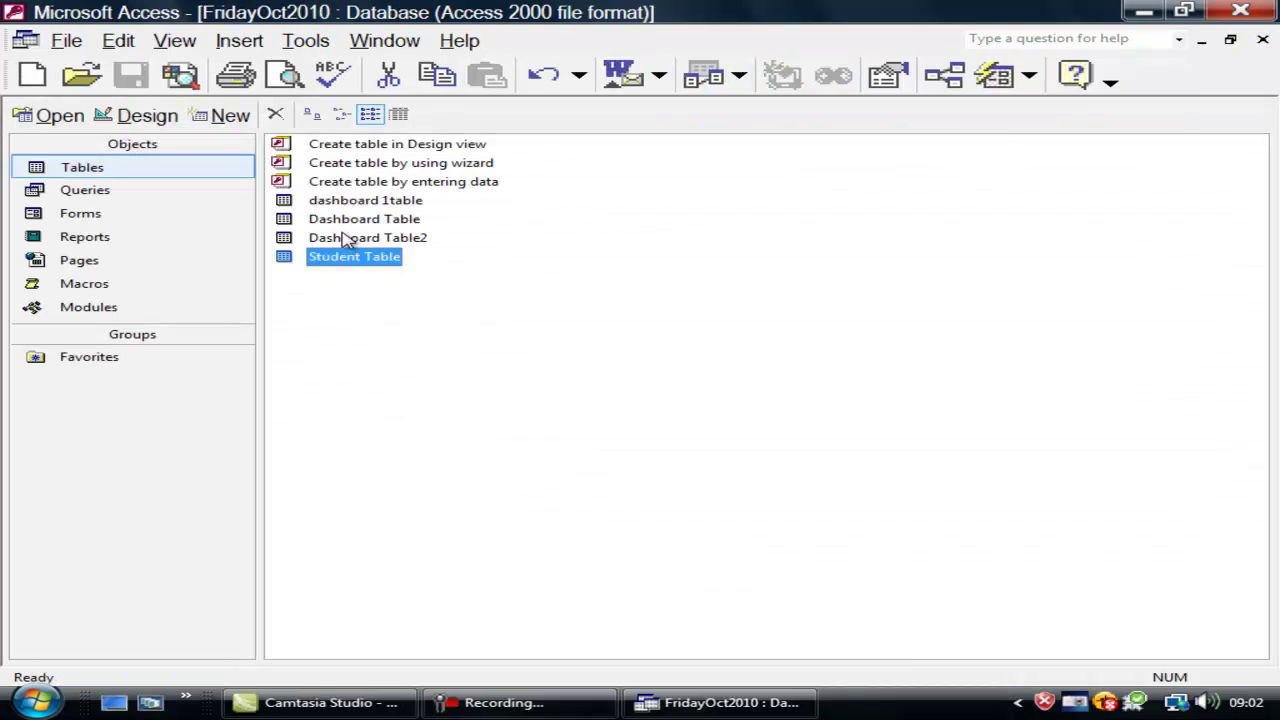
Open Dashboard Form 7 and launch the Student Form from it
click(113, 220)
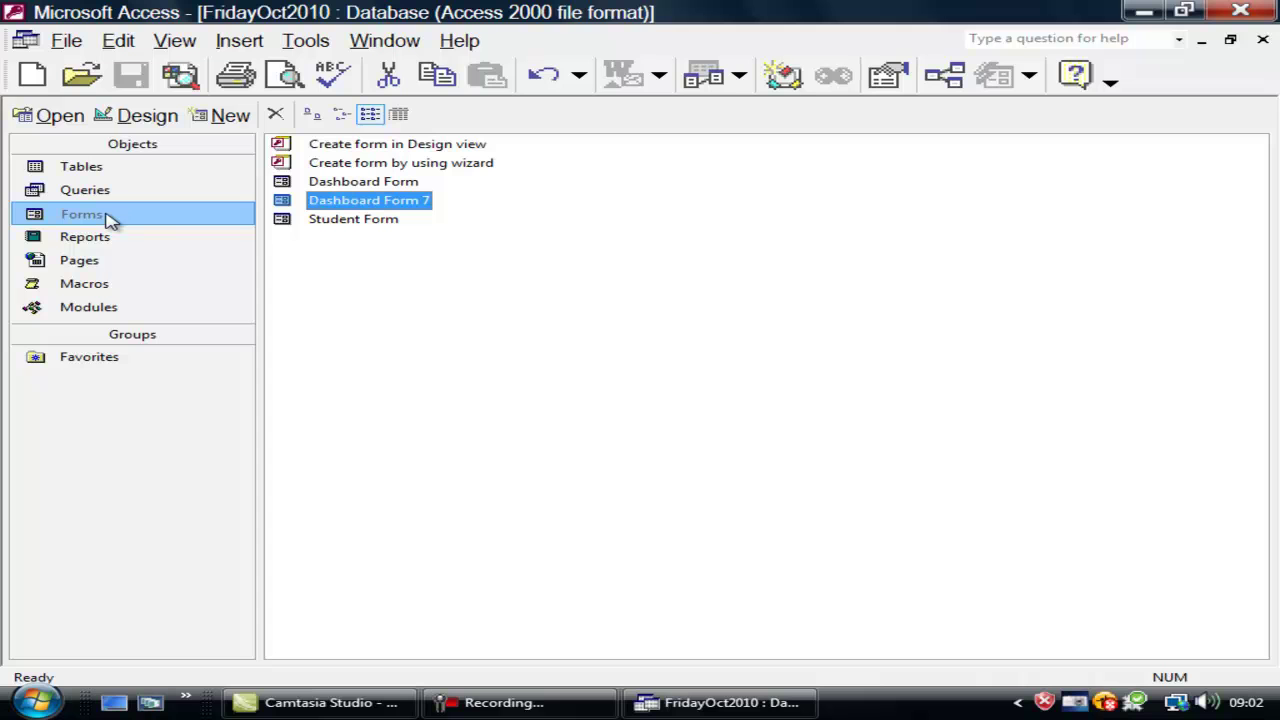
click(366, 204)
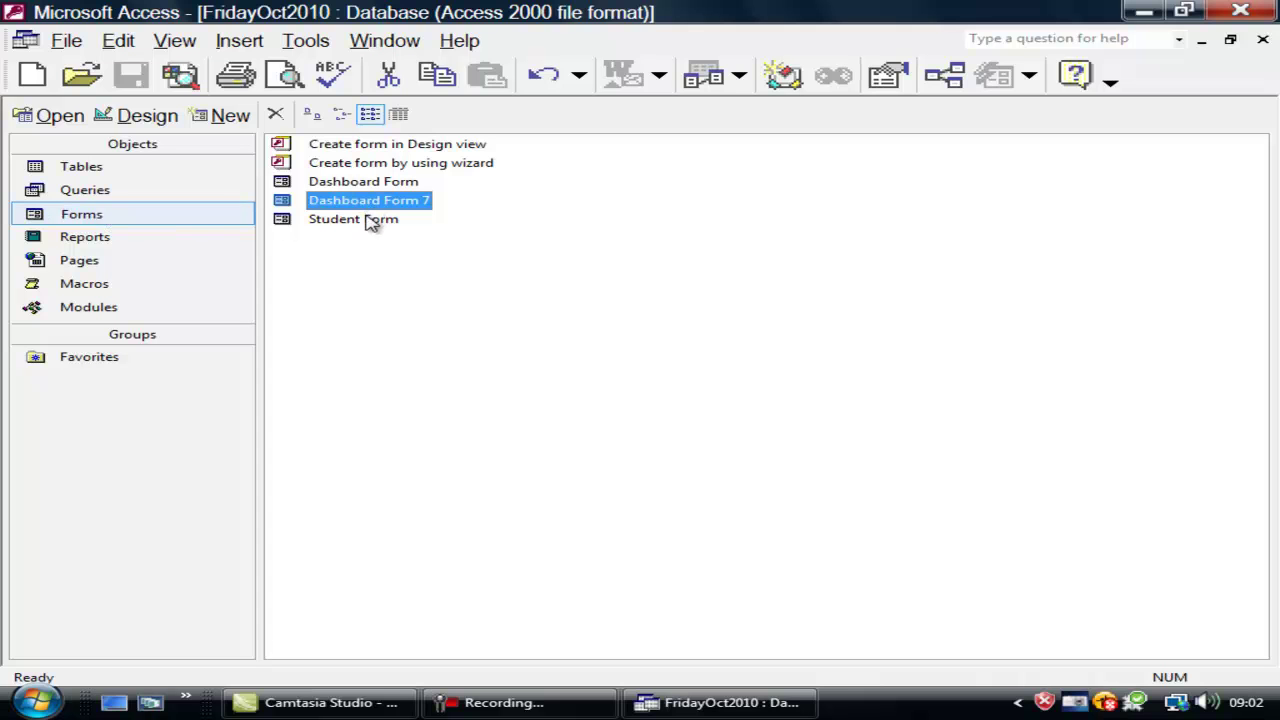
double_click(282, 205)
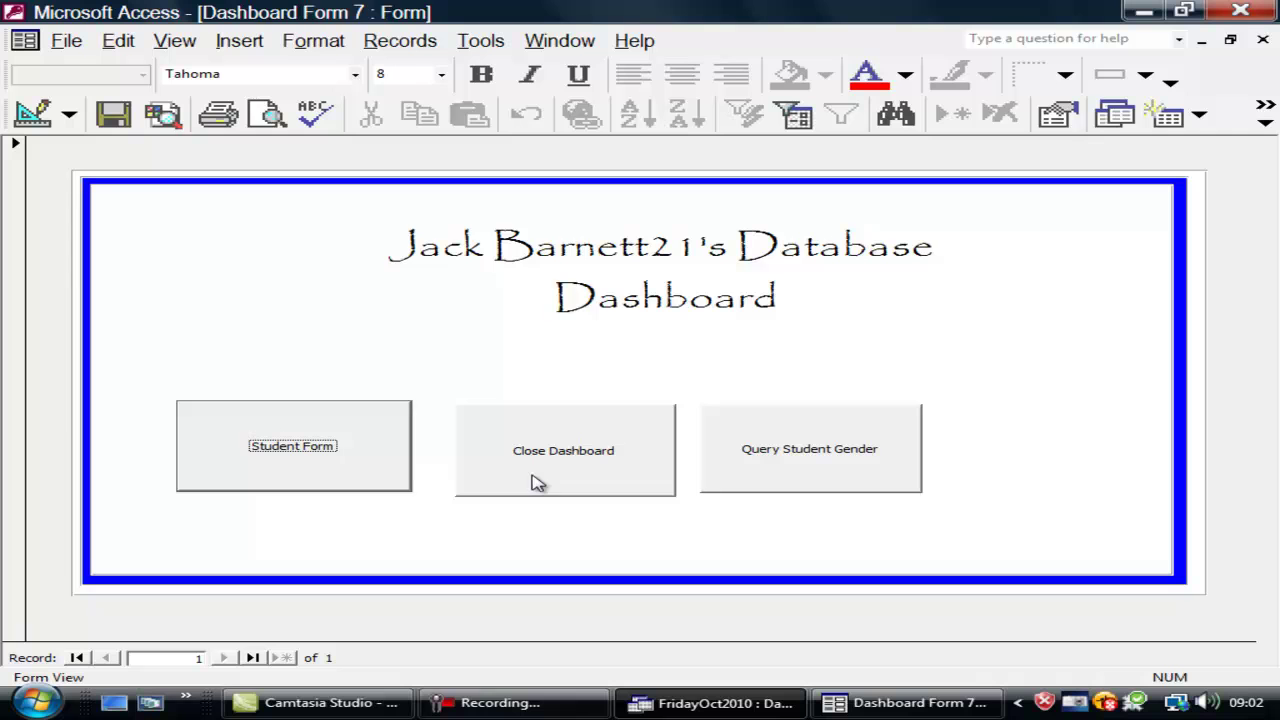
click(336, 451)
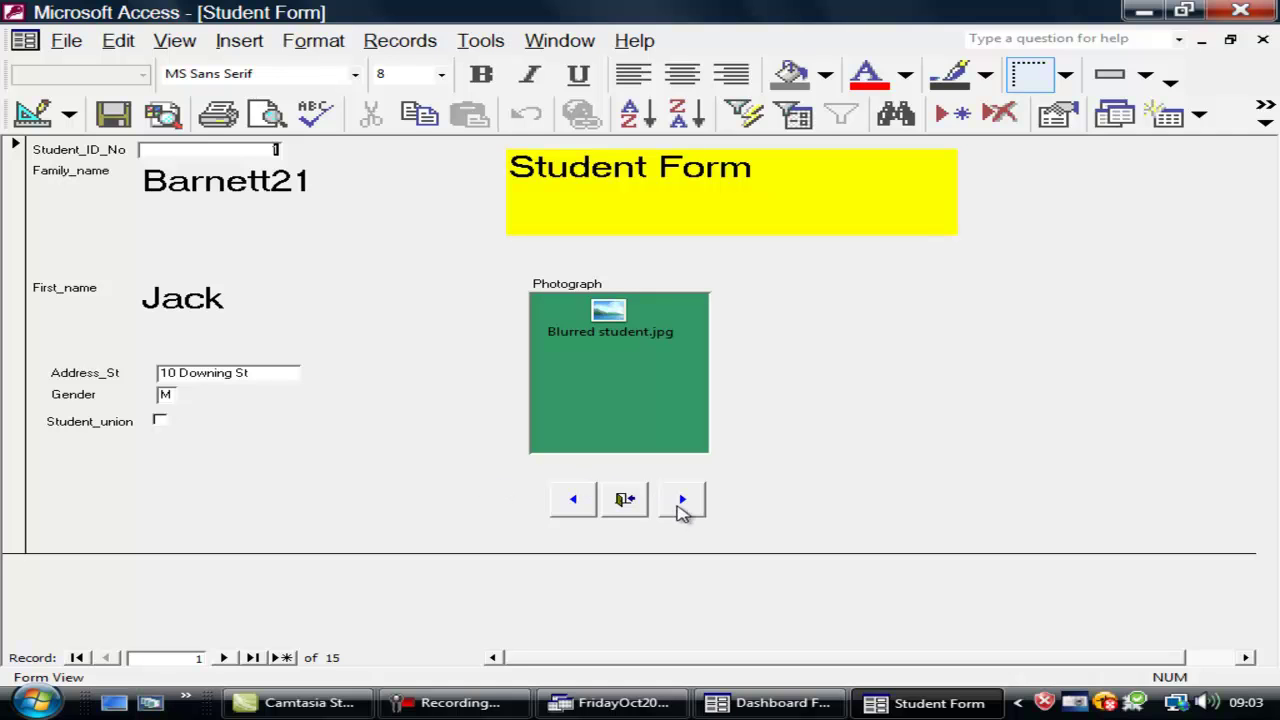
Browse the Student Form forward to record 6, and close both the form and the dashboard
click(682, 505)
click(682, 505)
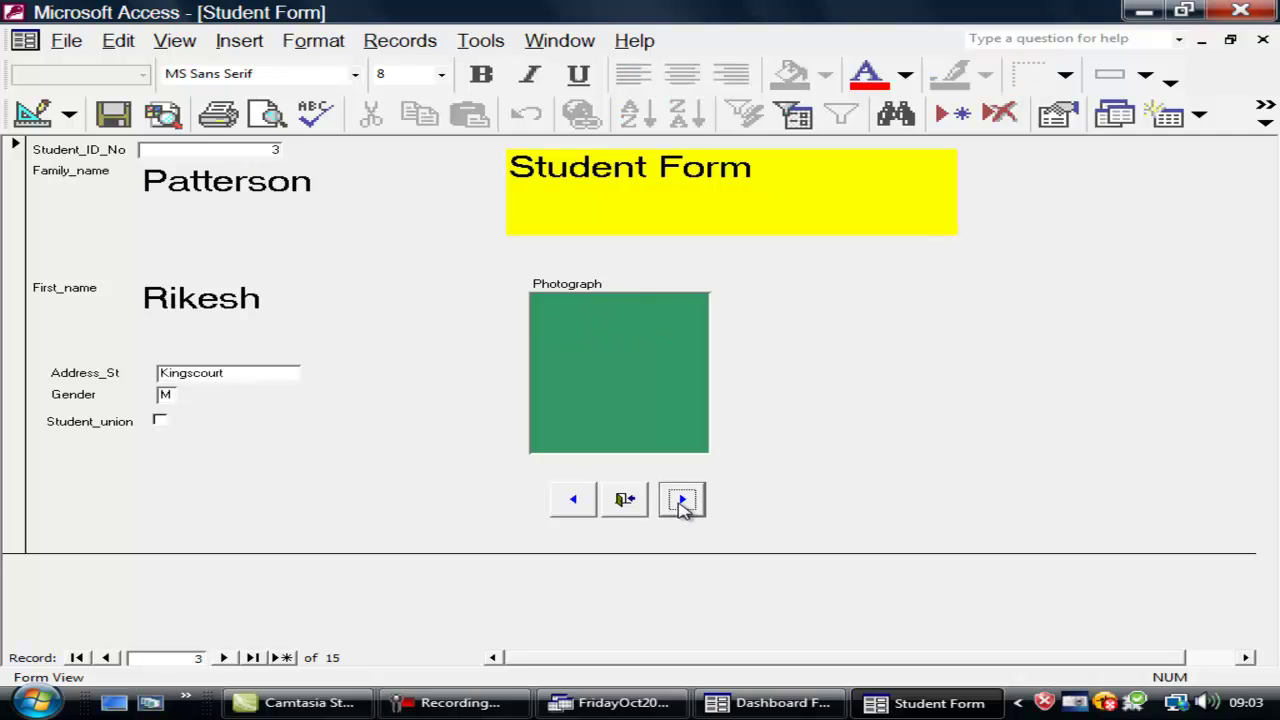
click(682, 505)
click(682, 505)
click(682, 505)
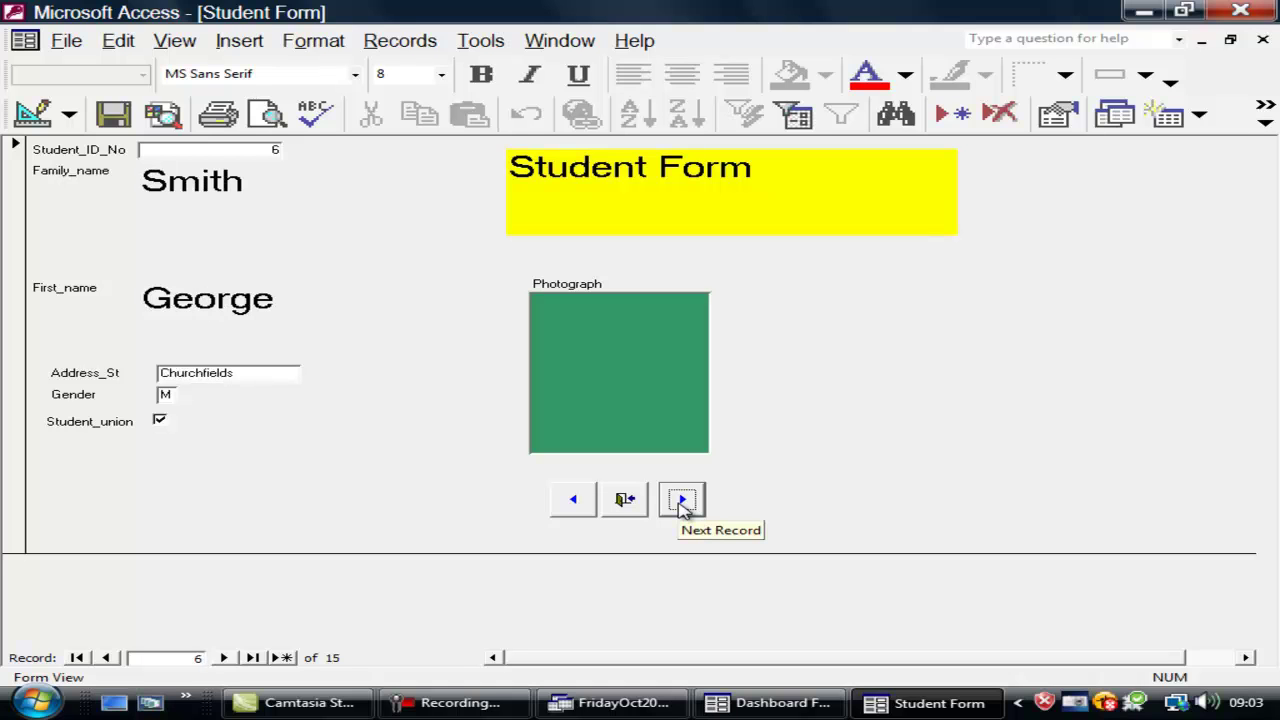
click(637, 502)
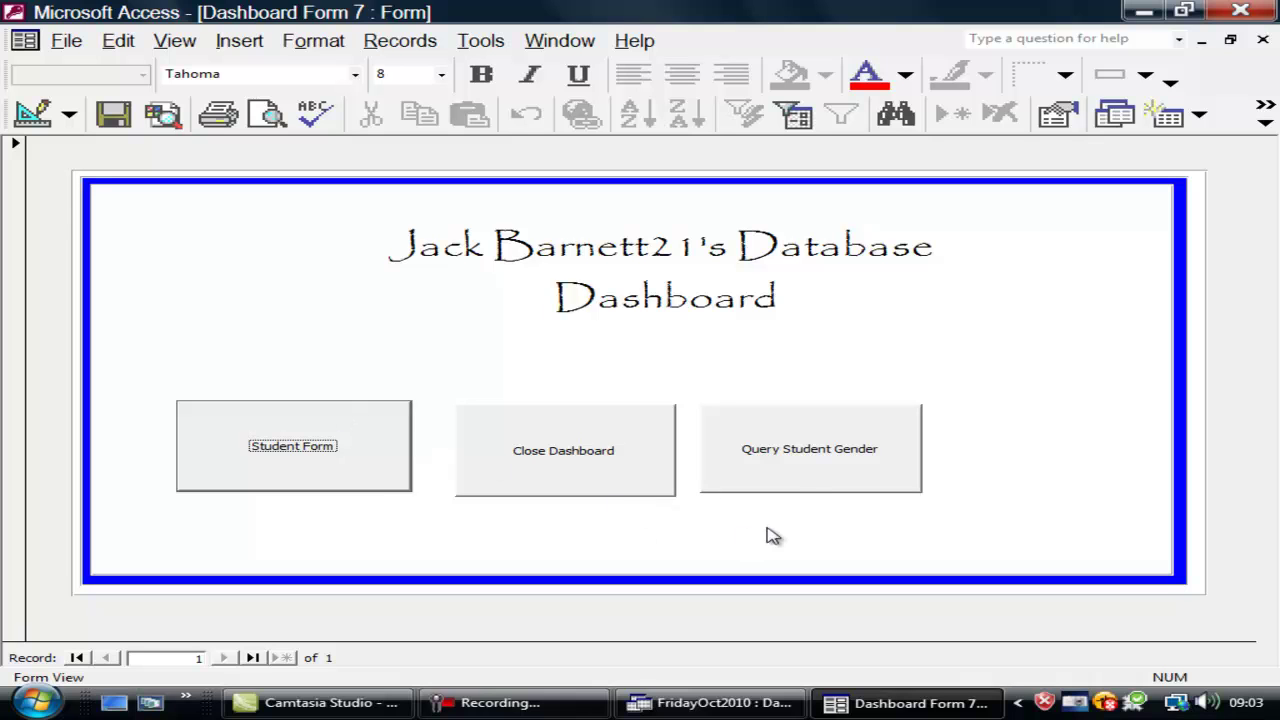
click(570, 471)
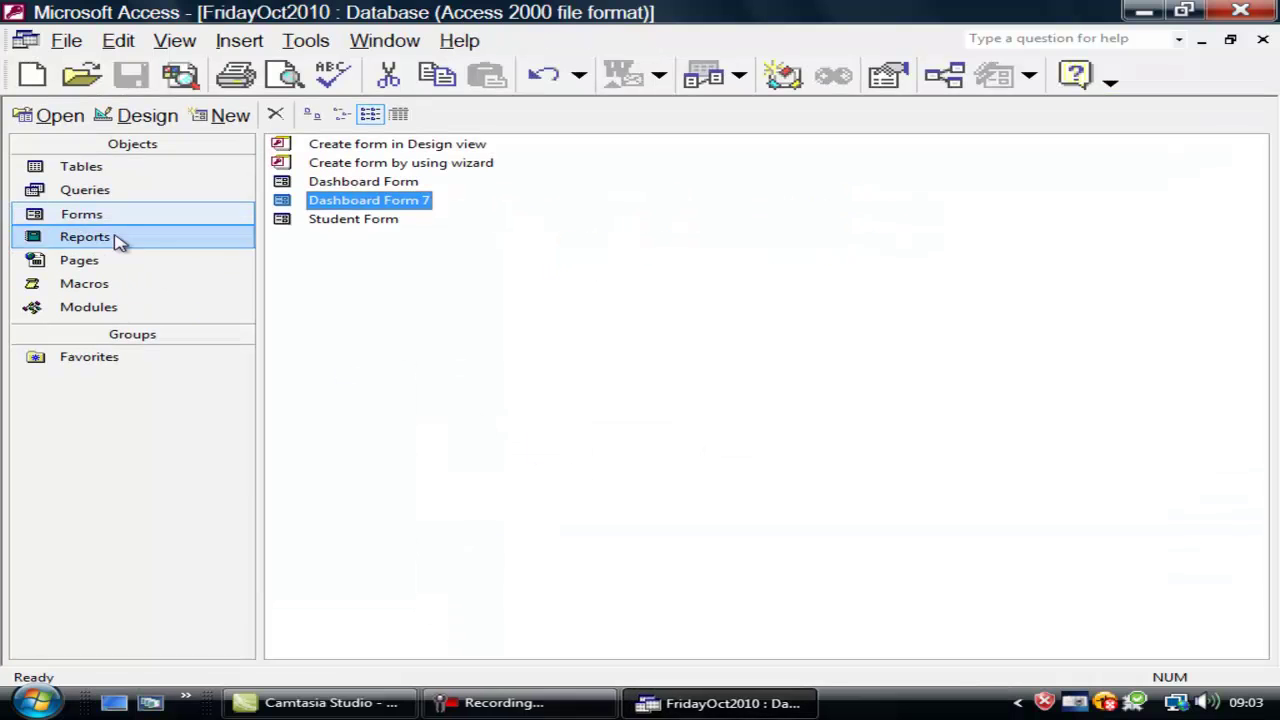
Create a new query in Design view based on Student Table
click(92, 191)
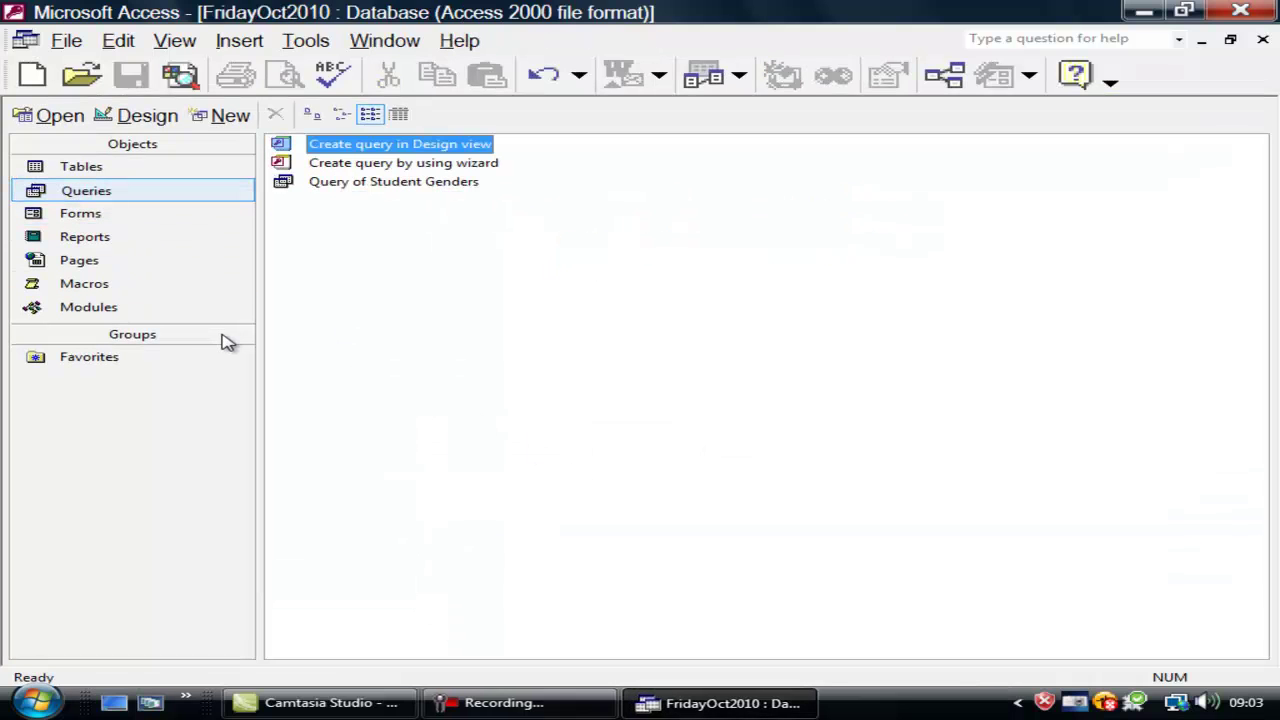
click(222, 117)
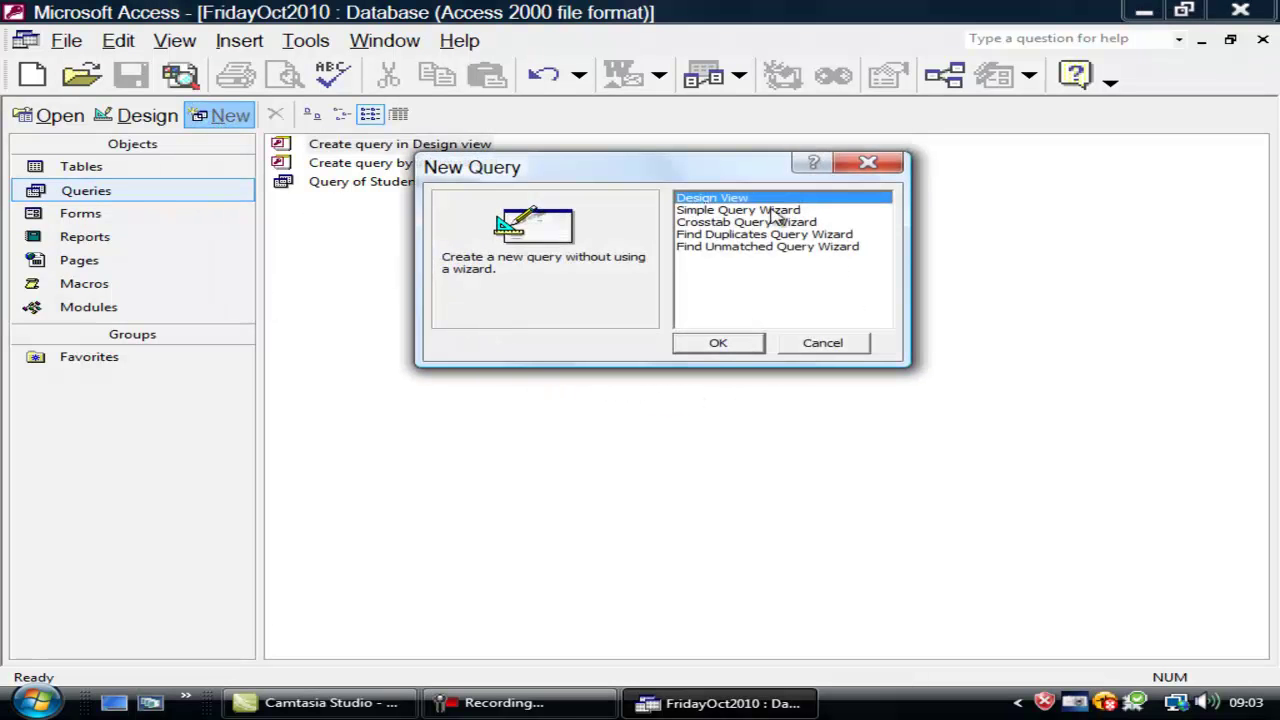
click(718, 344)
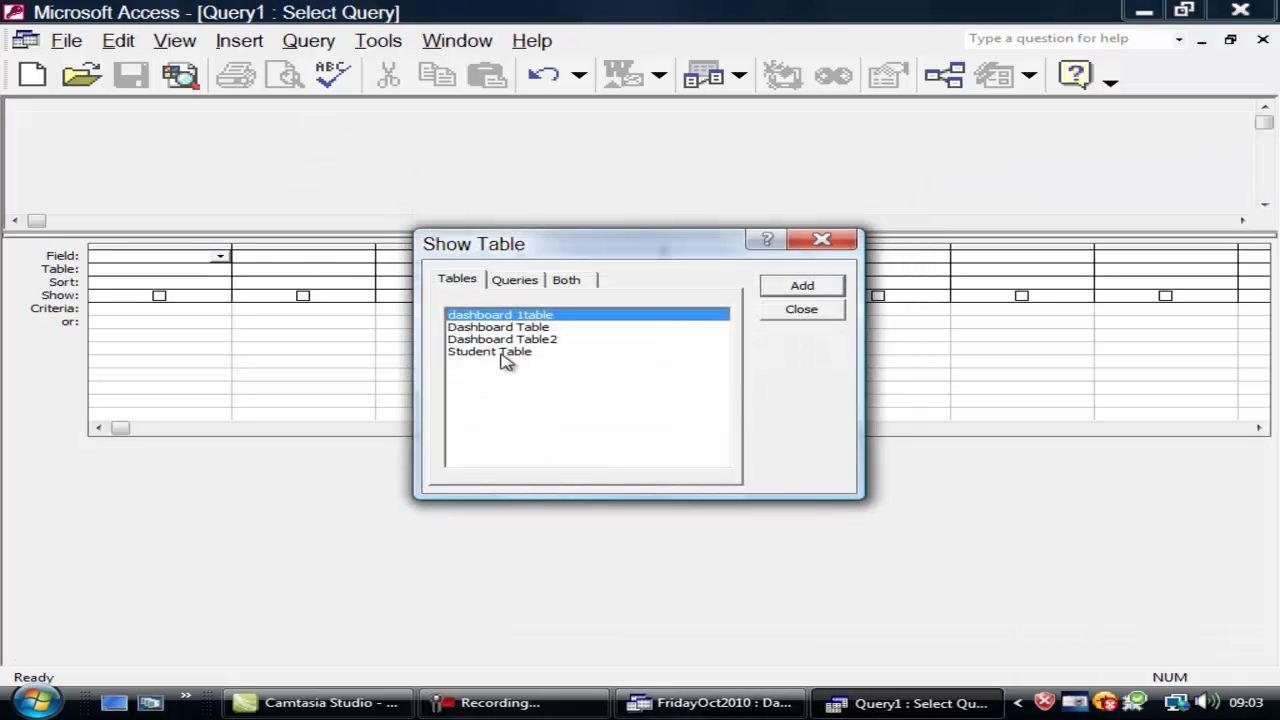
click(505, 354)
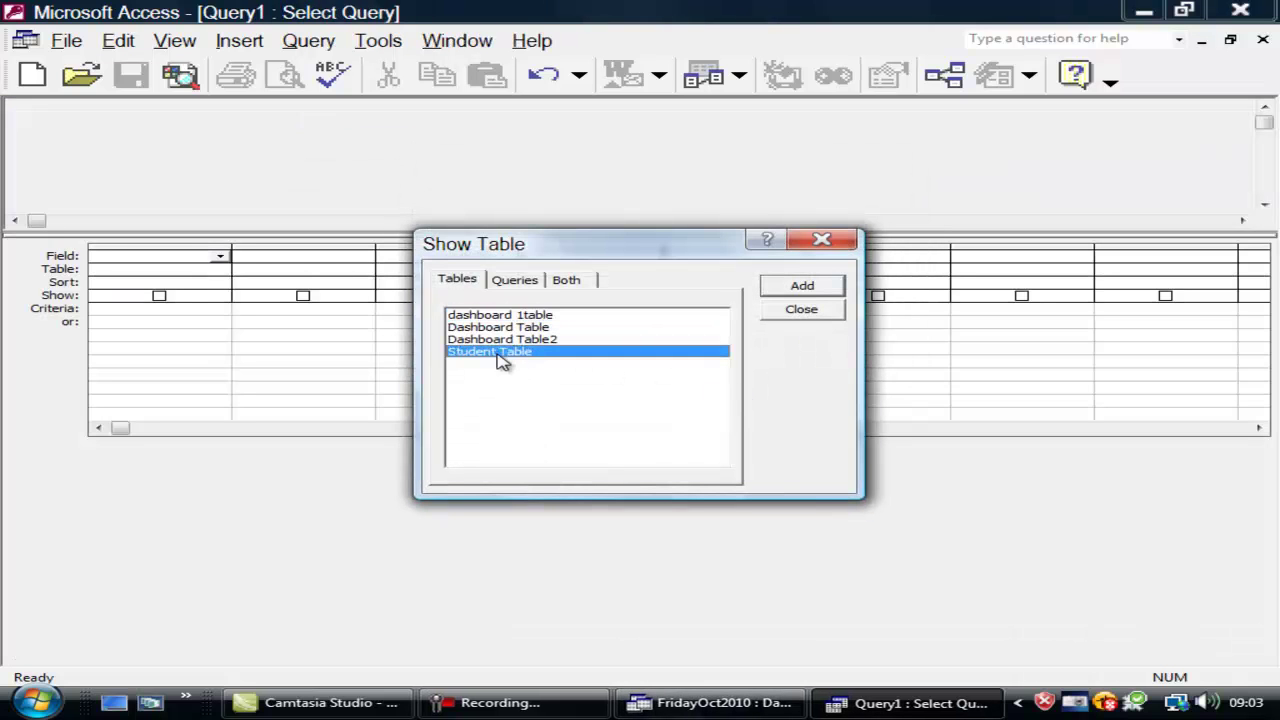
click(800, 288)
click(821, 240)
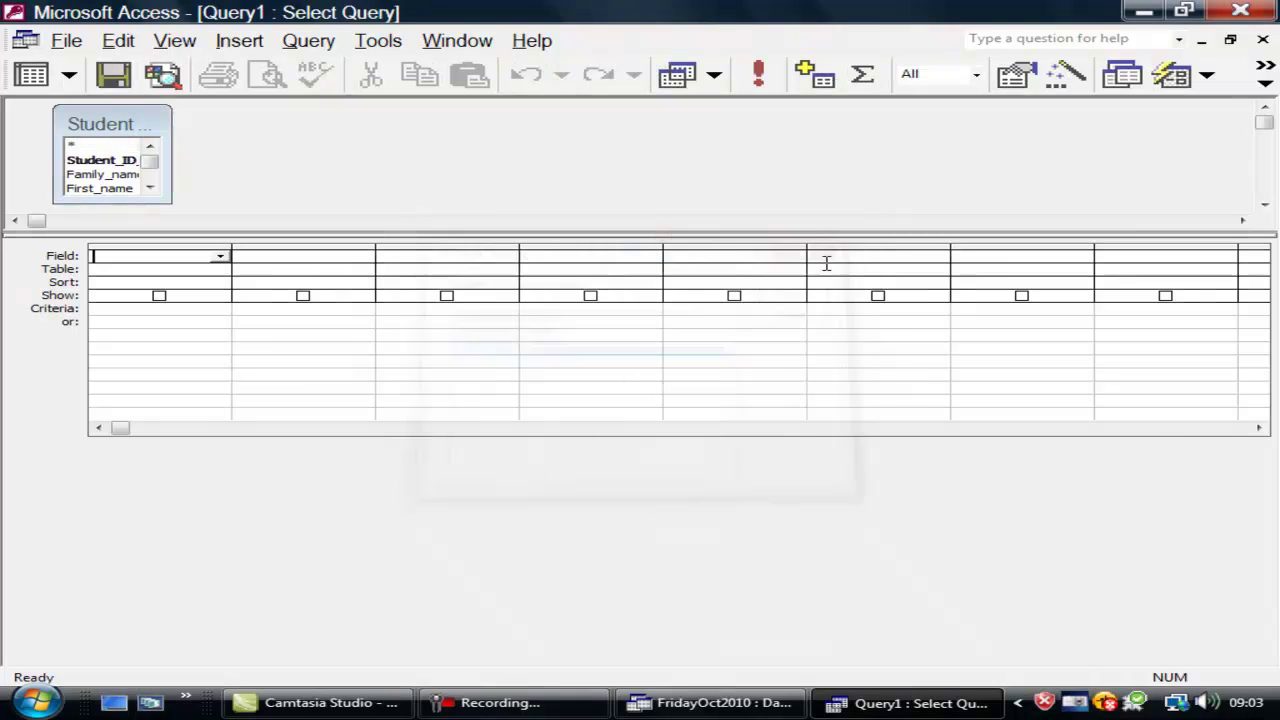
Enlarge the query's table area and the Student Table field list to fit all field names
drag(740, 234, 737, 394)
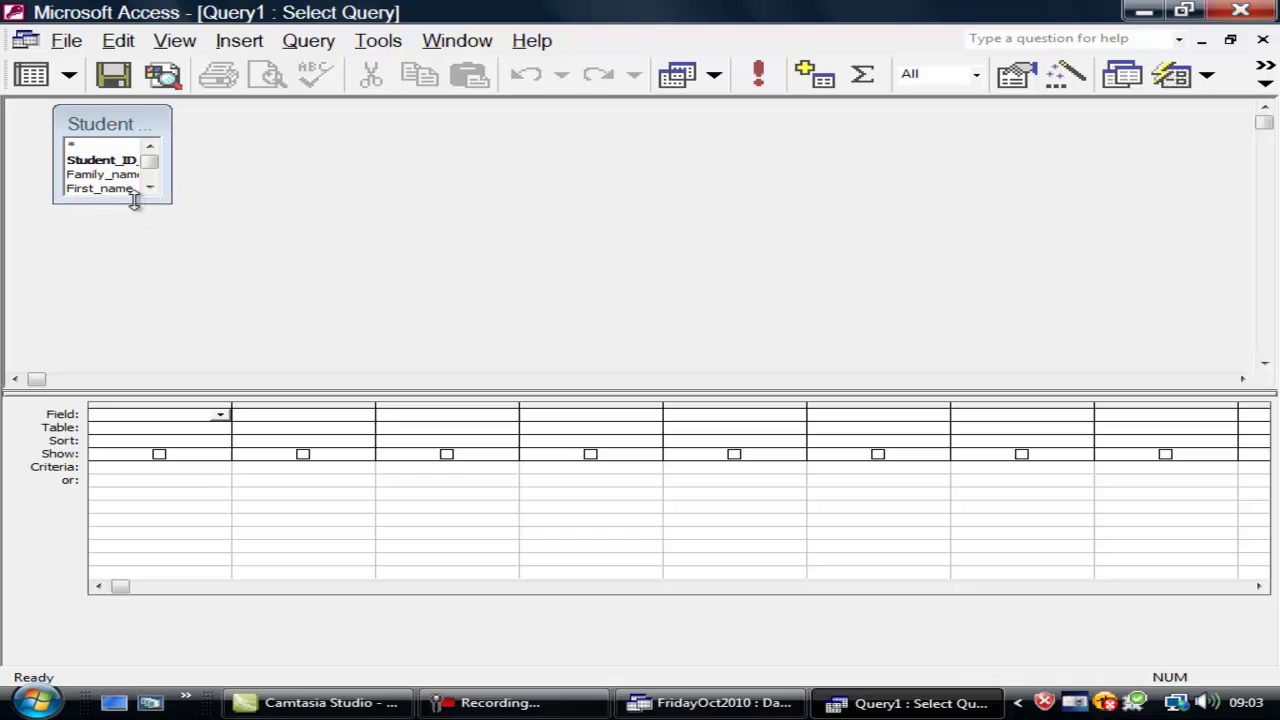
drag(134, 200, 262, 288)
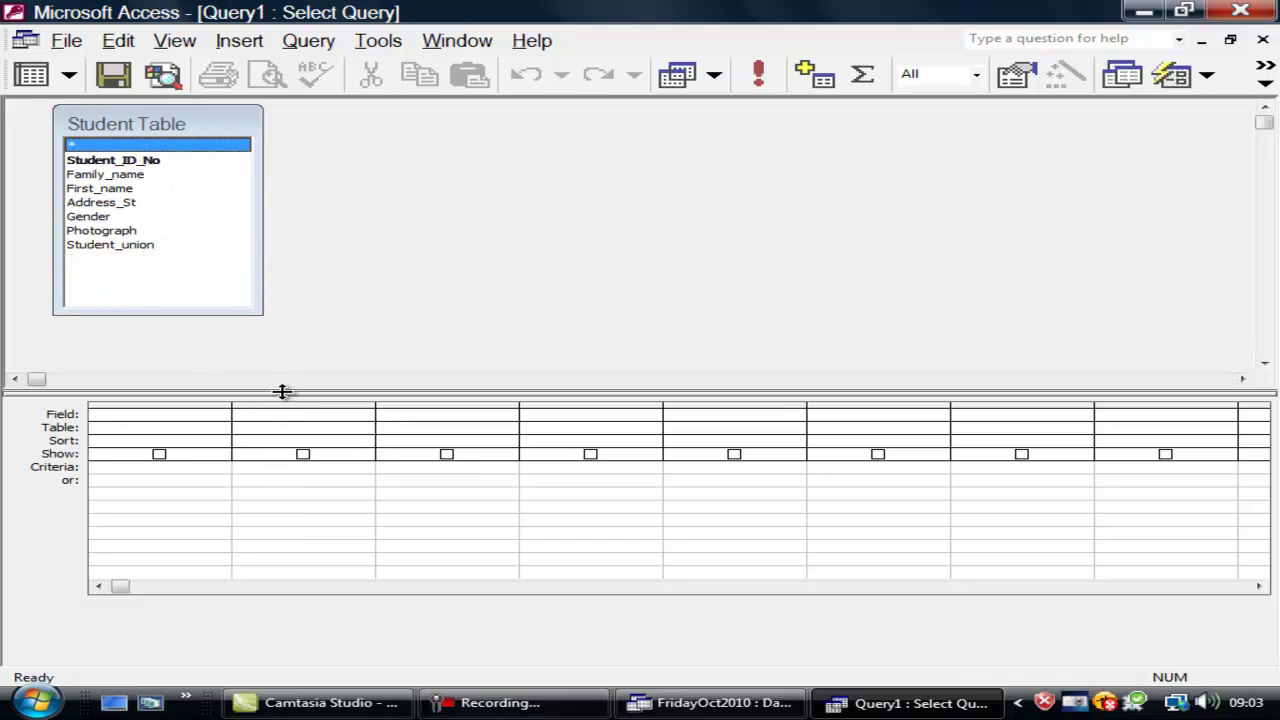
drag(282, 391, 286, 344)
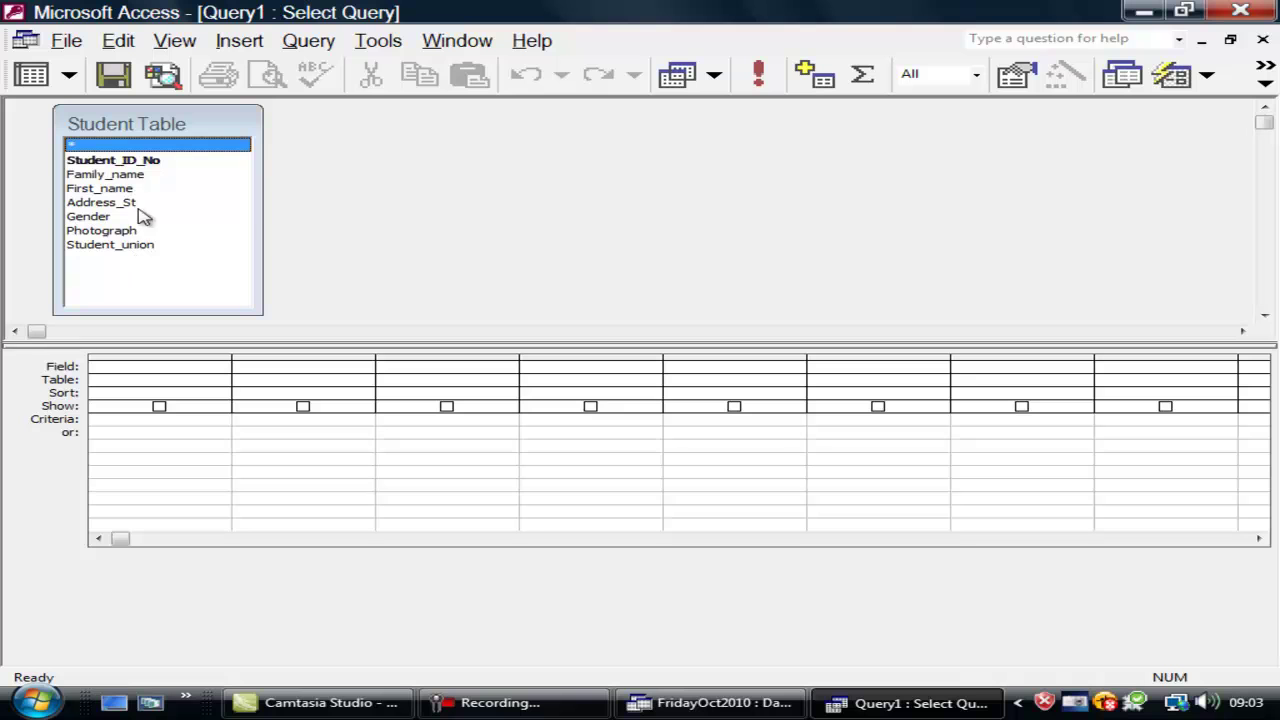
Add Student_ID_No, Family_name, First_name, Address_St, Gender and Student_union to the query grid
double_click(113, 163)
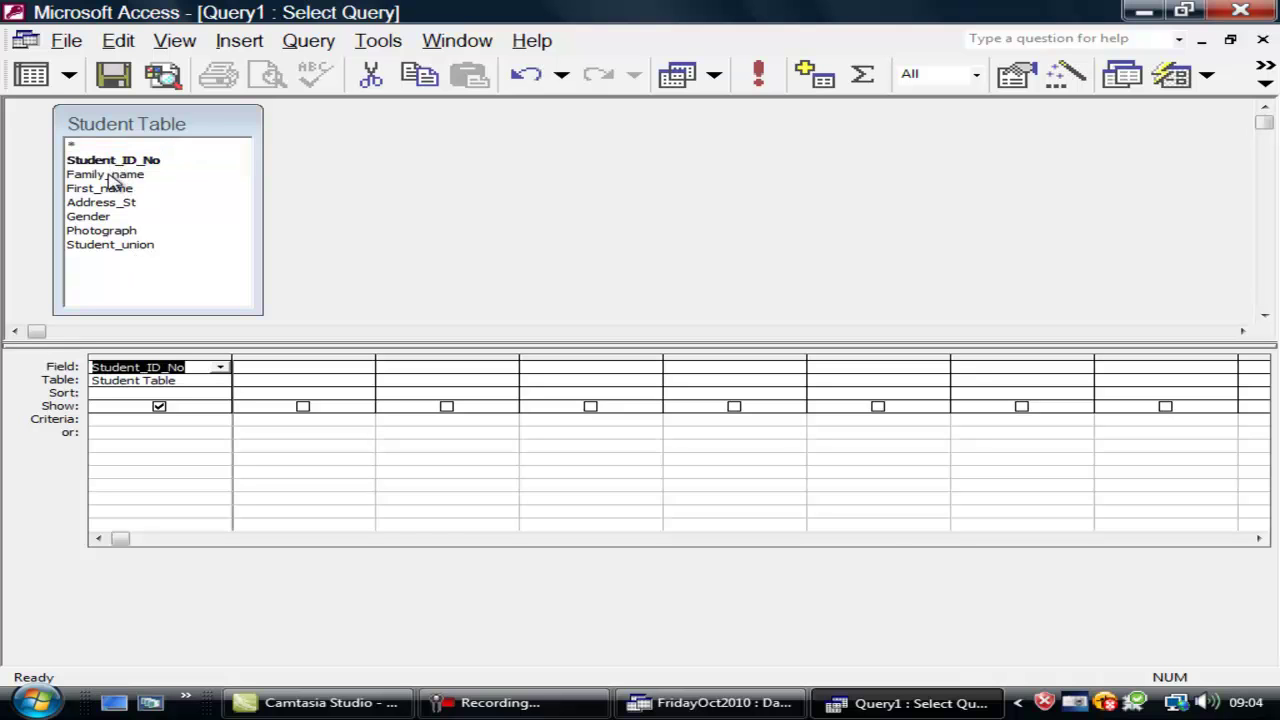
double_click(108, 176)
double_click(104, 189)
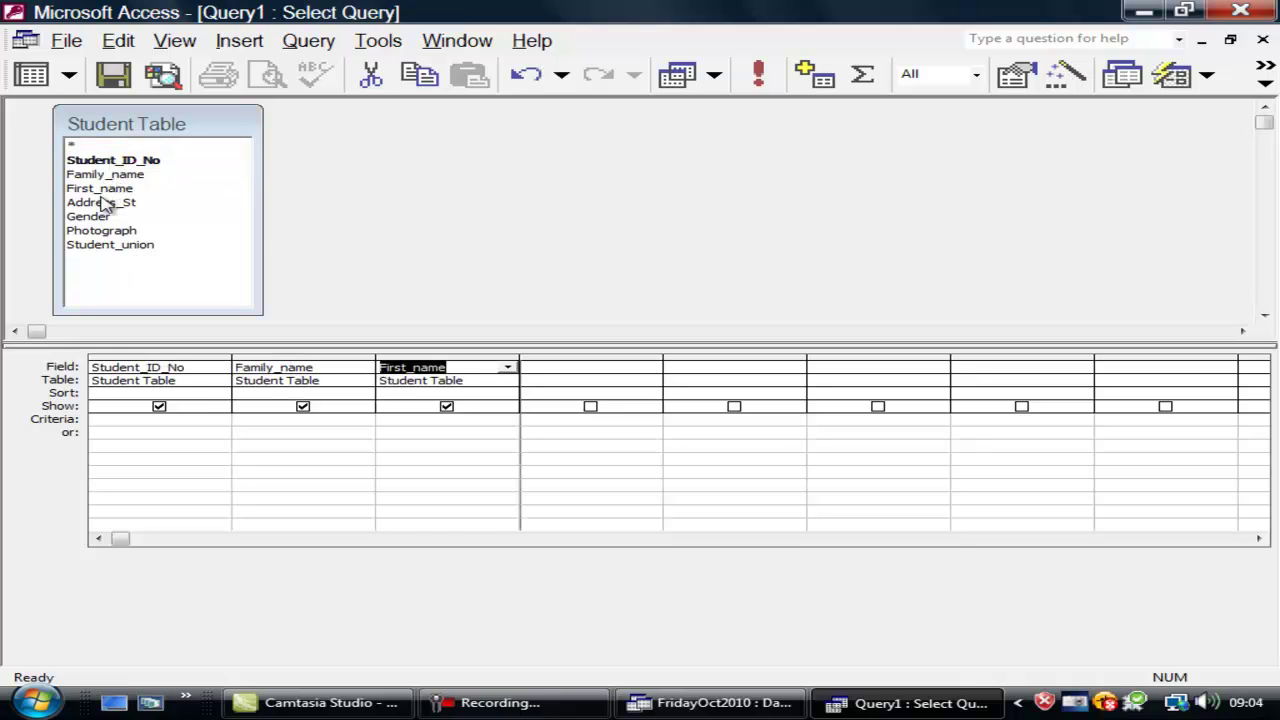
double_click(104, 202)
double_click(106, 217)
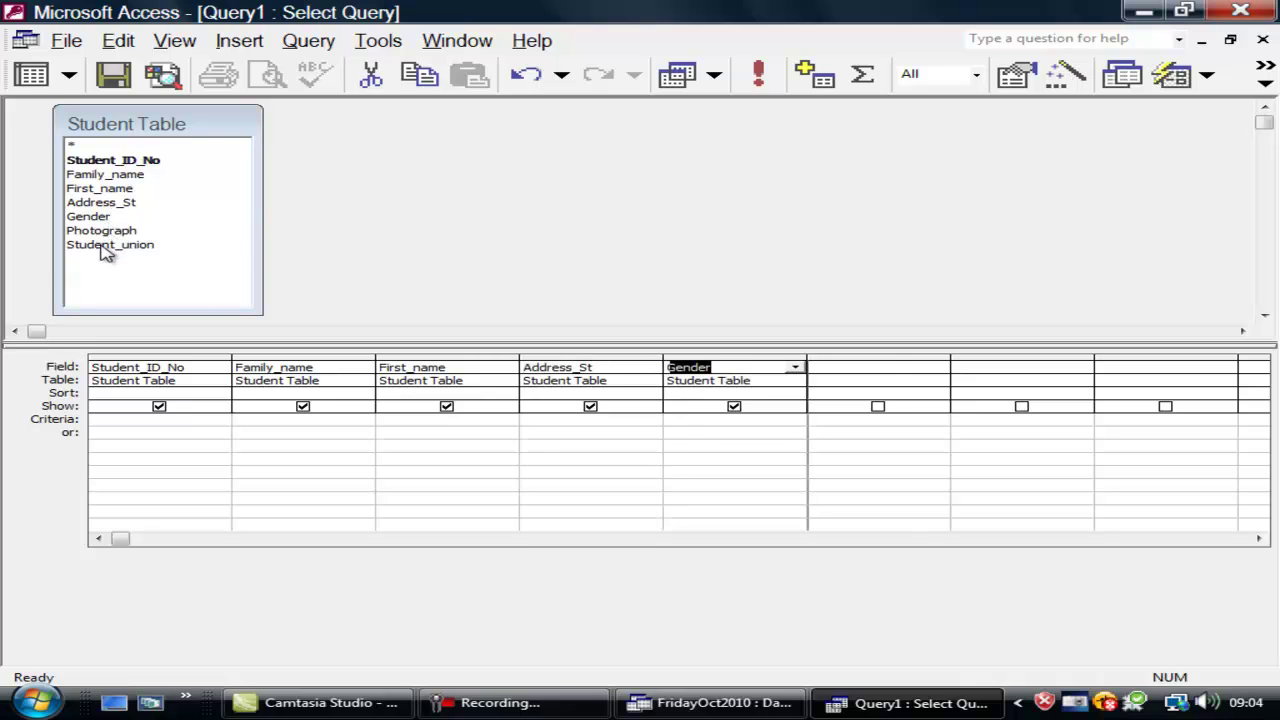
double_click(106, 247)
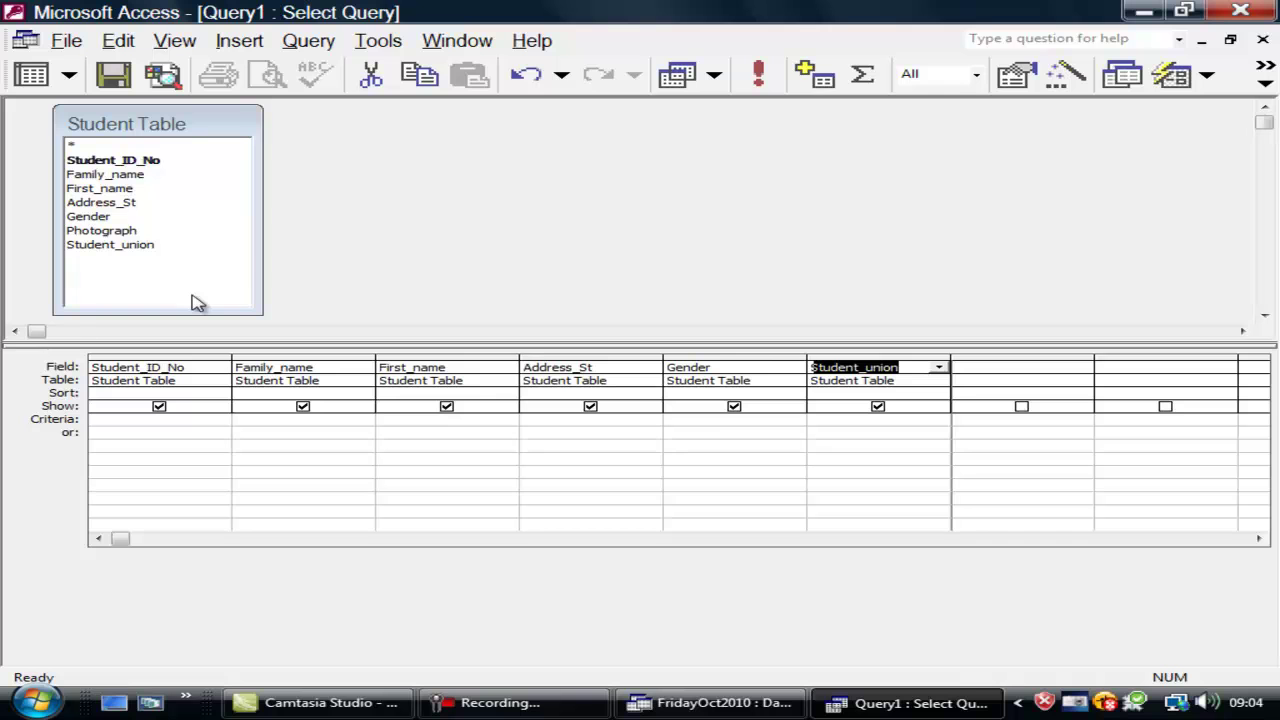
Run the query to preview all students, set Family_name to sort ascending in the design grid, and run it again
click(758, 76)
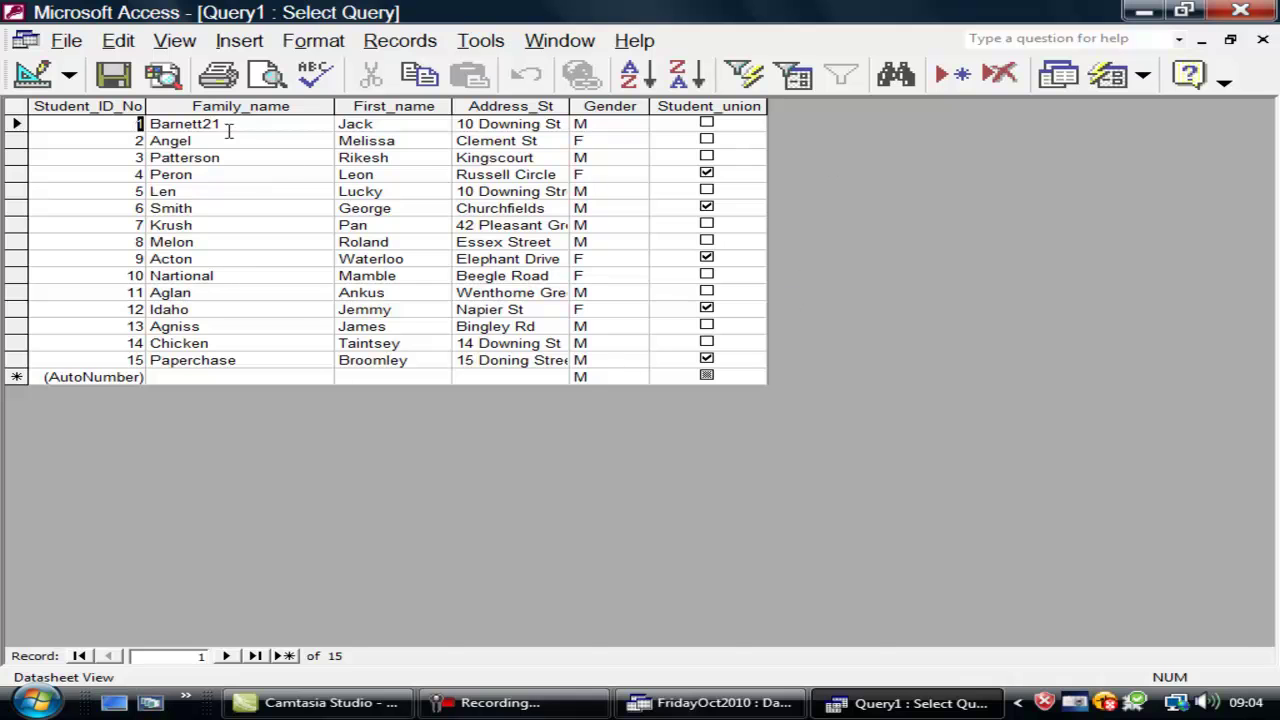
click(38, 84)
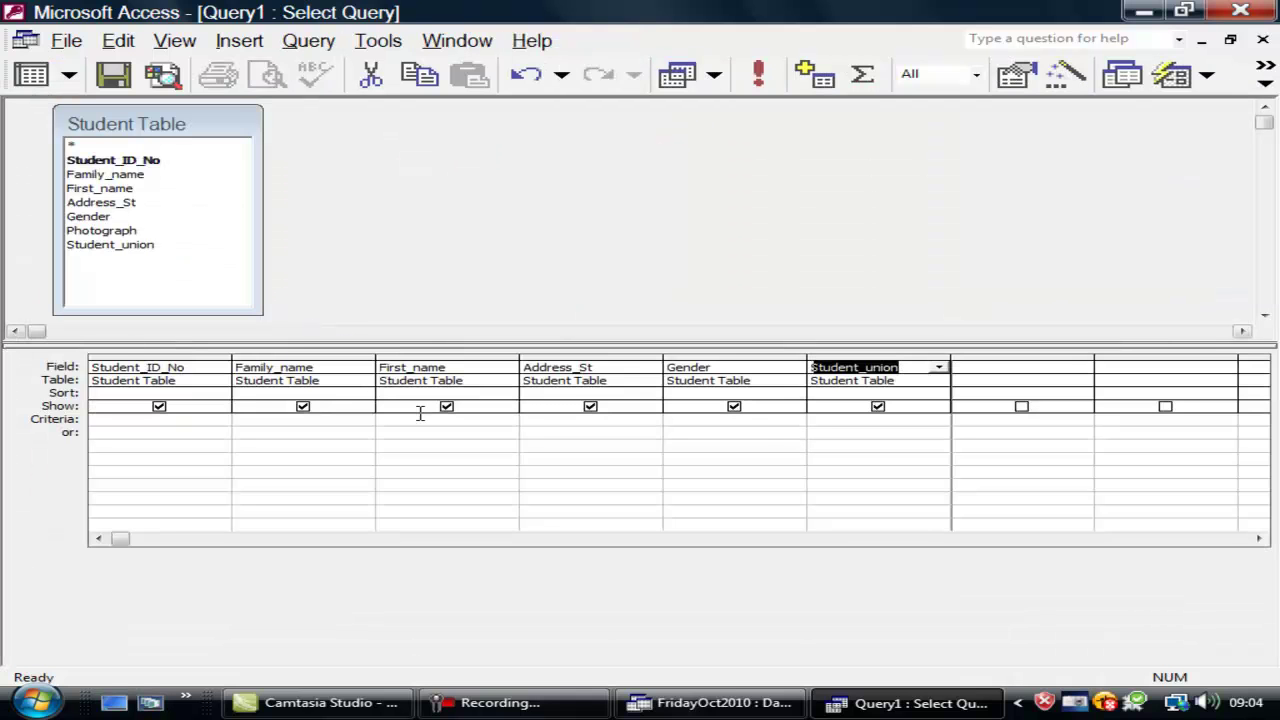
click(333, 395)
click(364, 394)
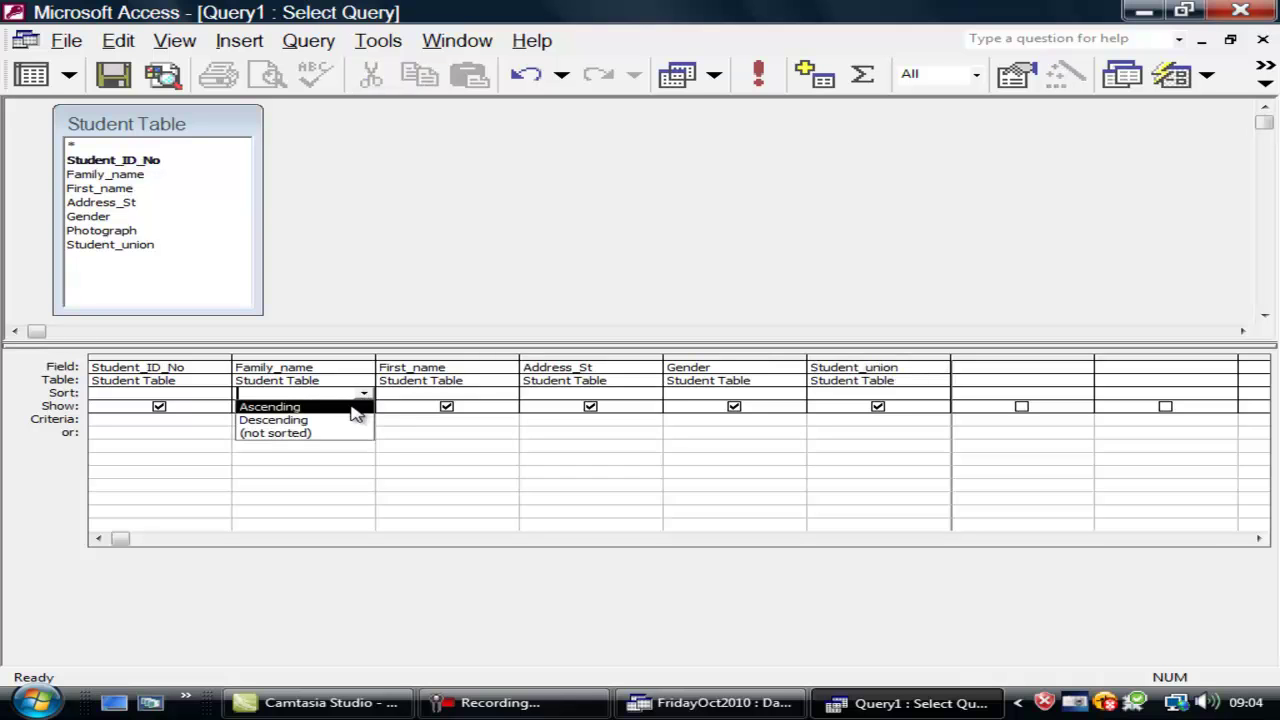
click(358, 406)
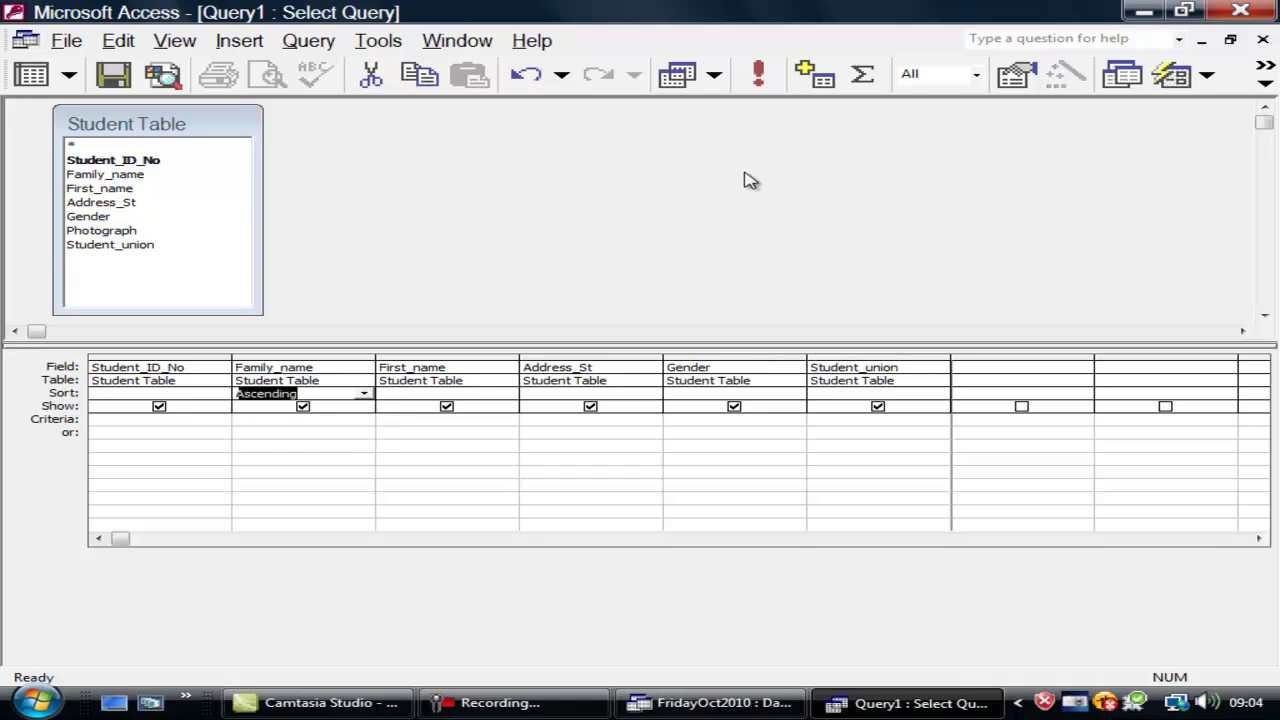
click(758, 76)
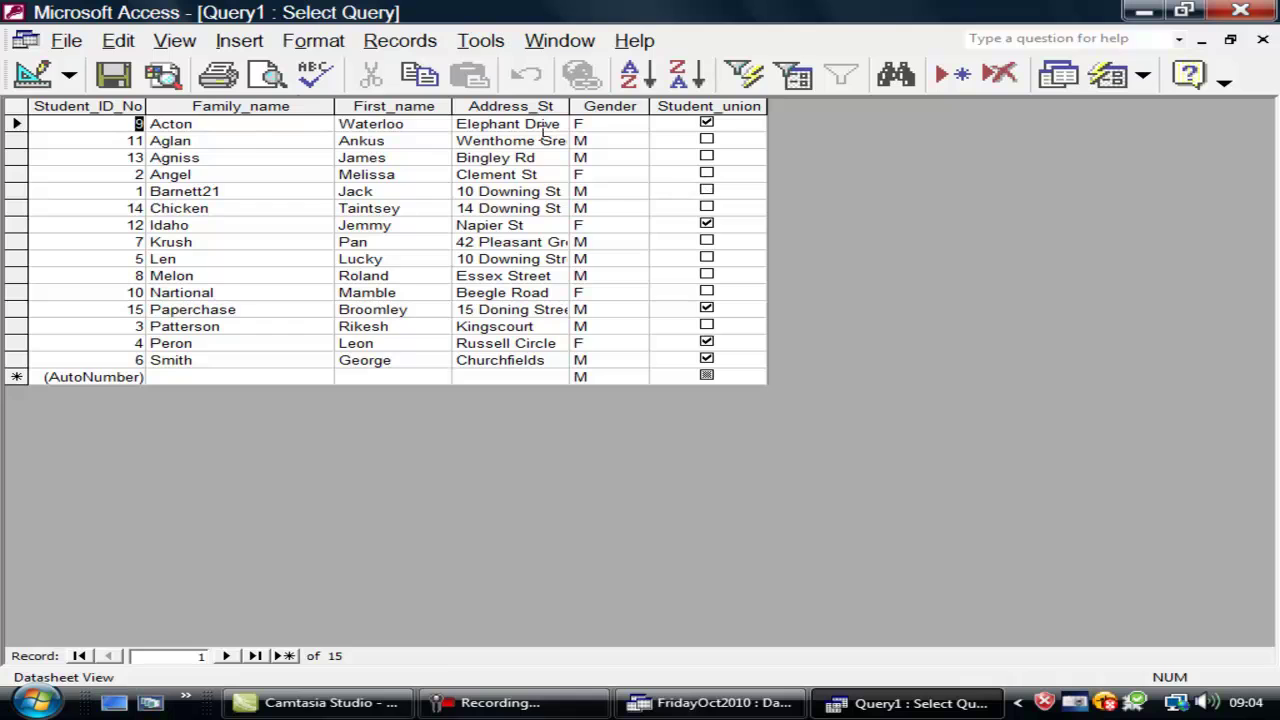
Add the criterion "A*" to the Family_name column in the query design and run the query
click(45, 78)
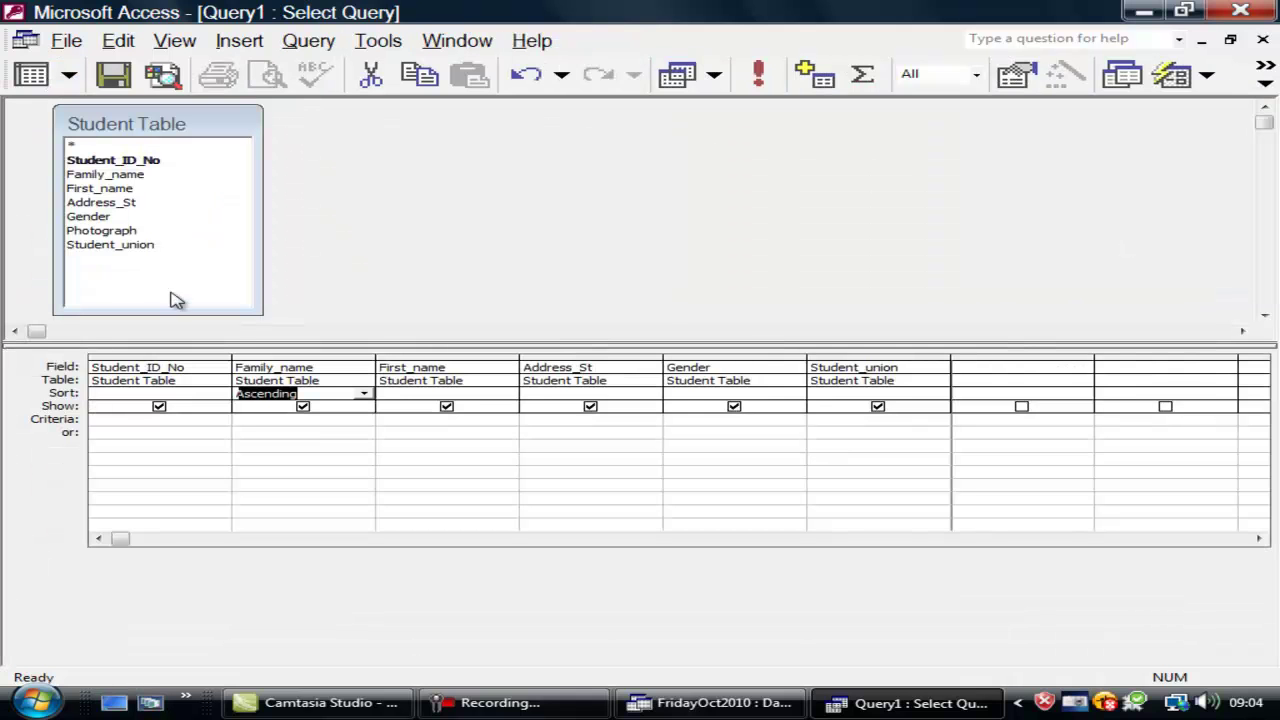
click(251, 418)
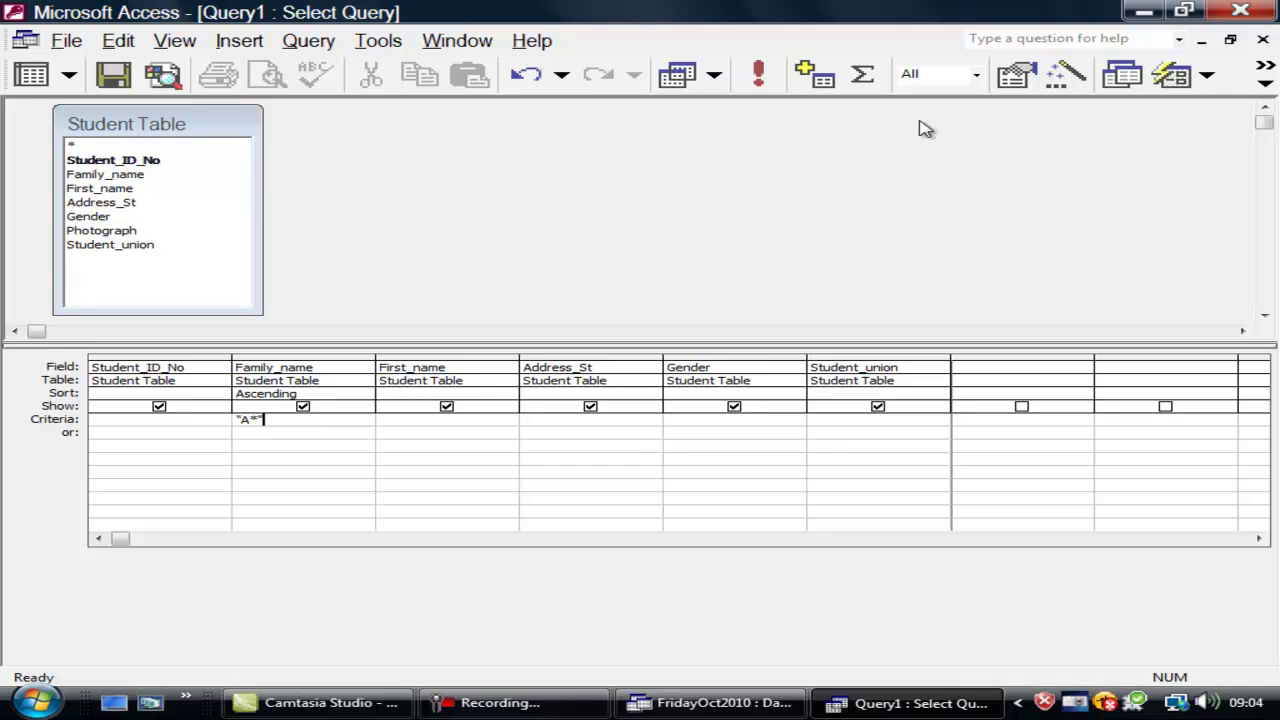
click(758, 75)
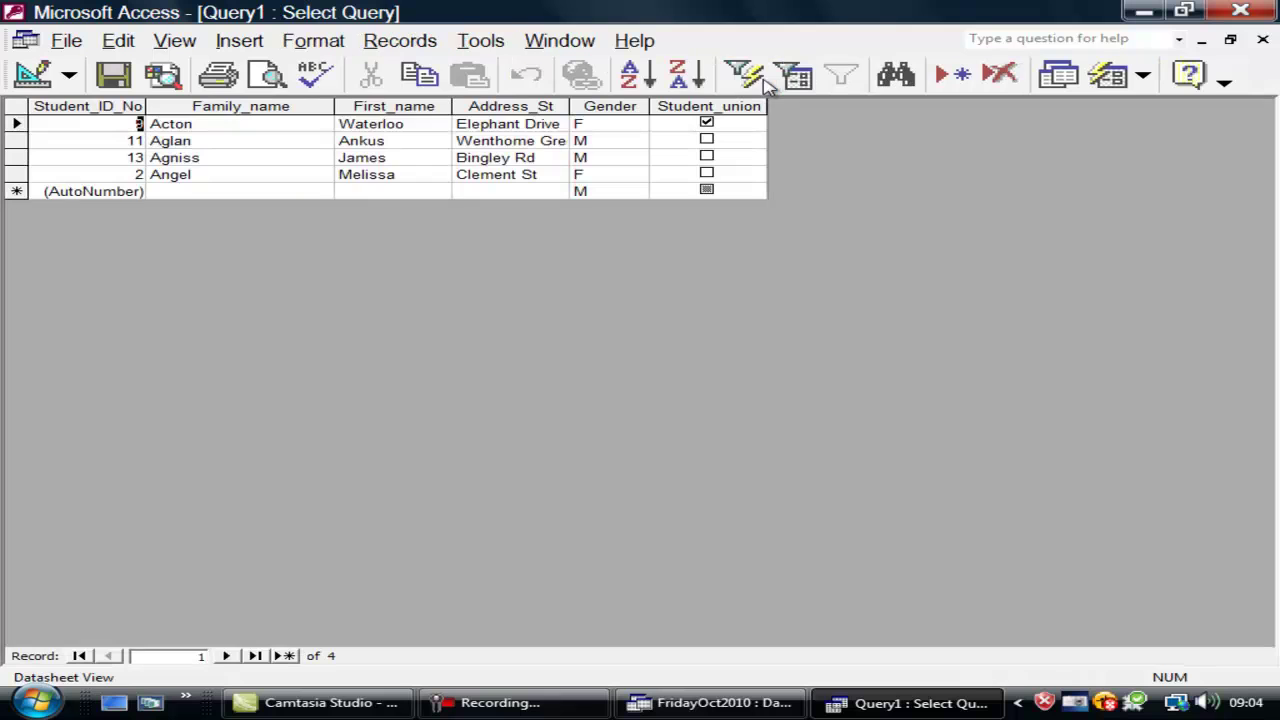
Add the criterion "M" to the Gender column alongside the Family_name criterion and run the query
click(40, 77)
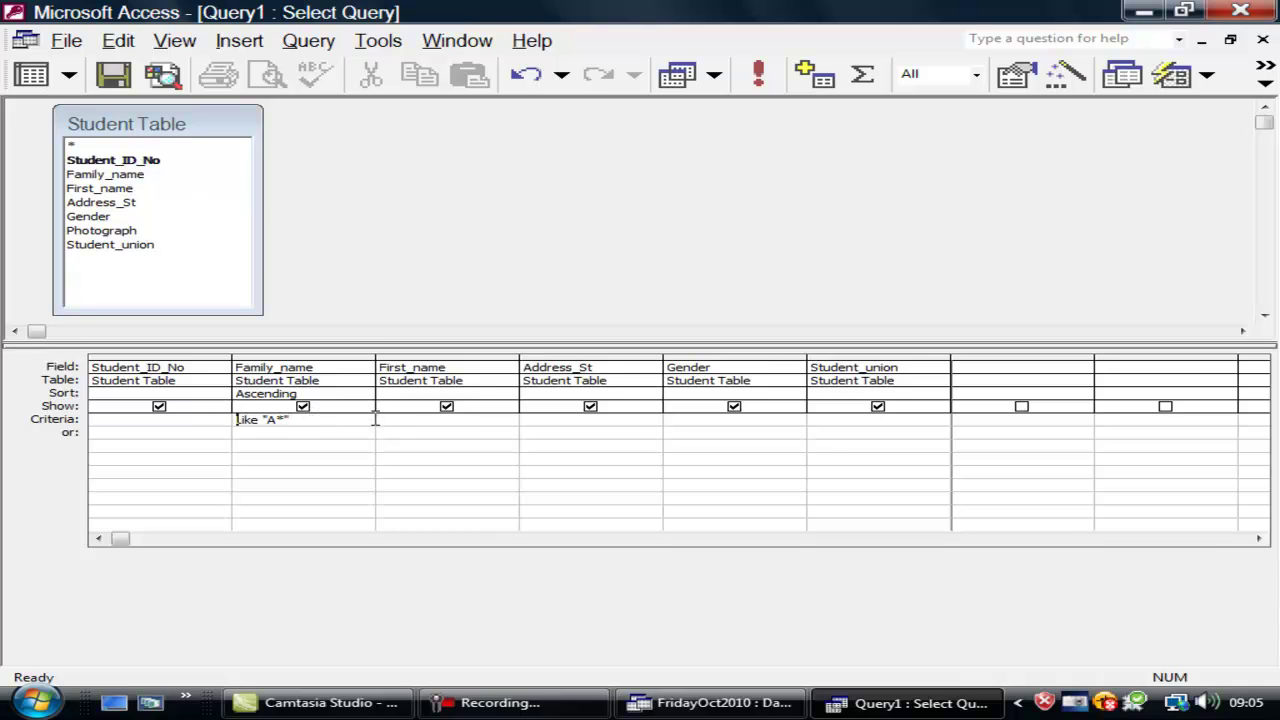
drag(300, 420, 213, 420)
click(325, 420)
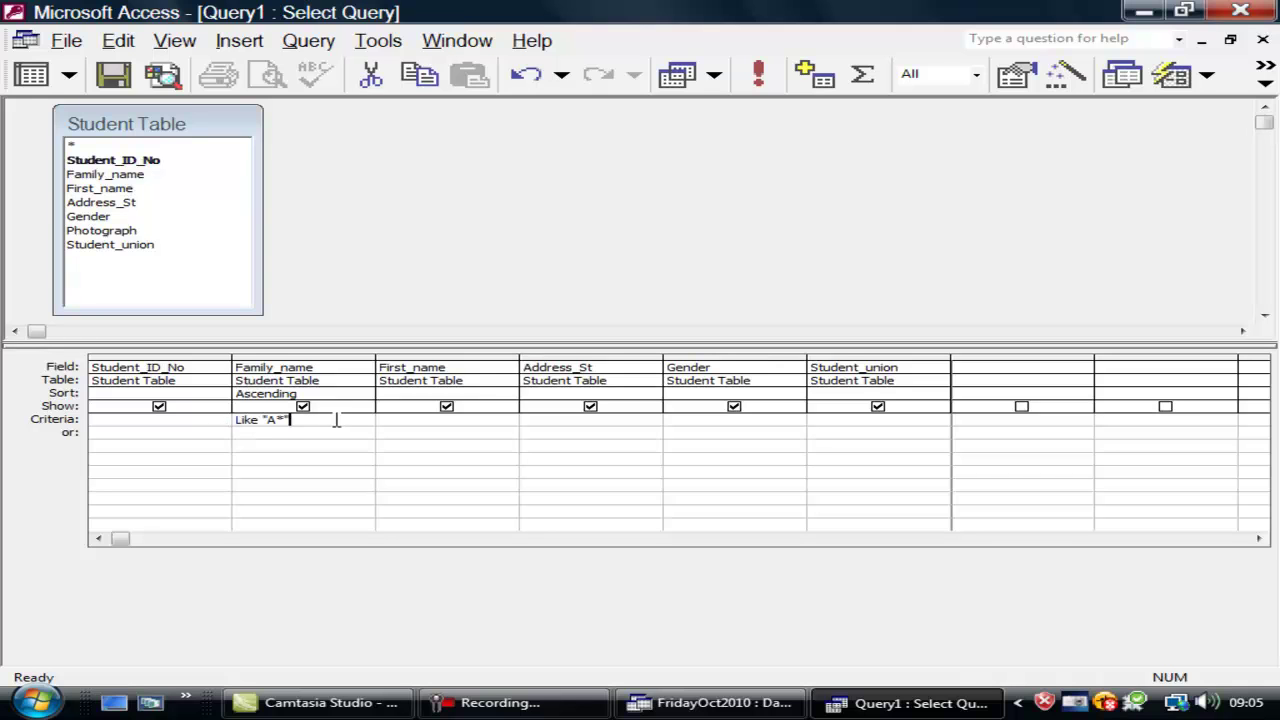
click(678, 422)
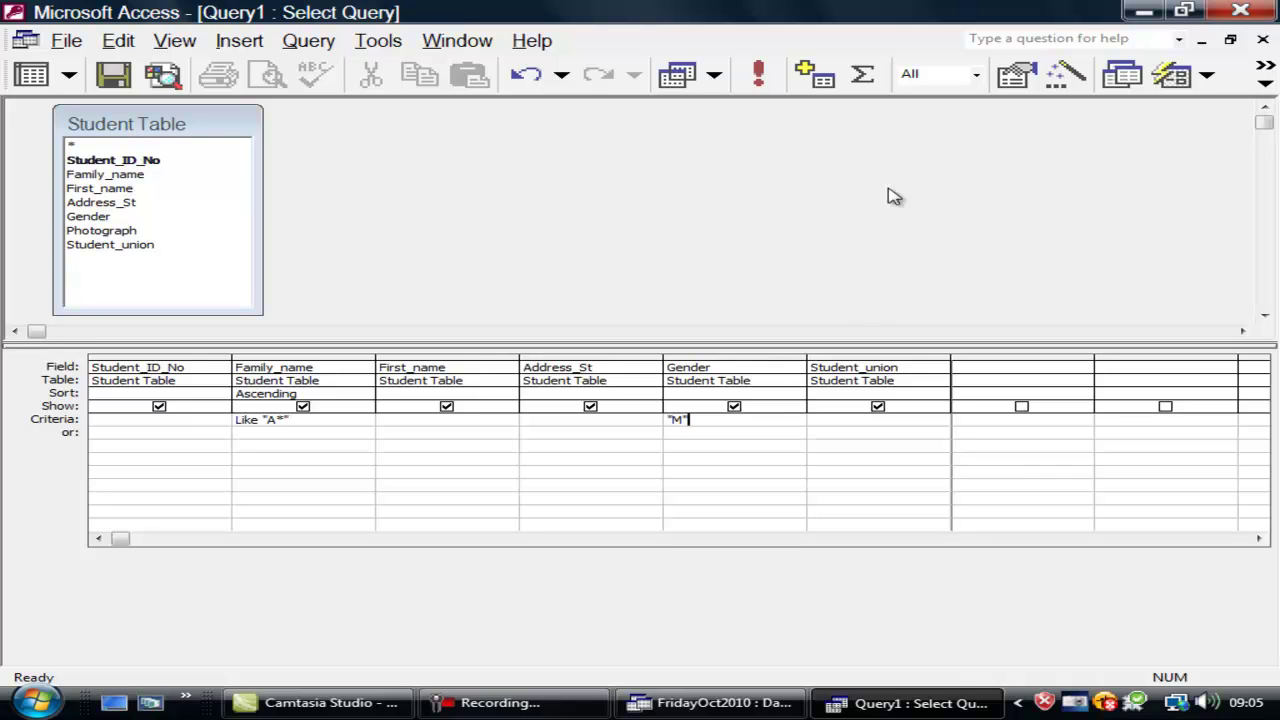
click(760, 74)
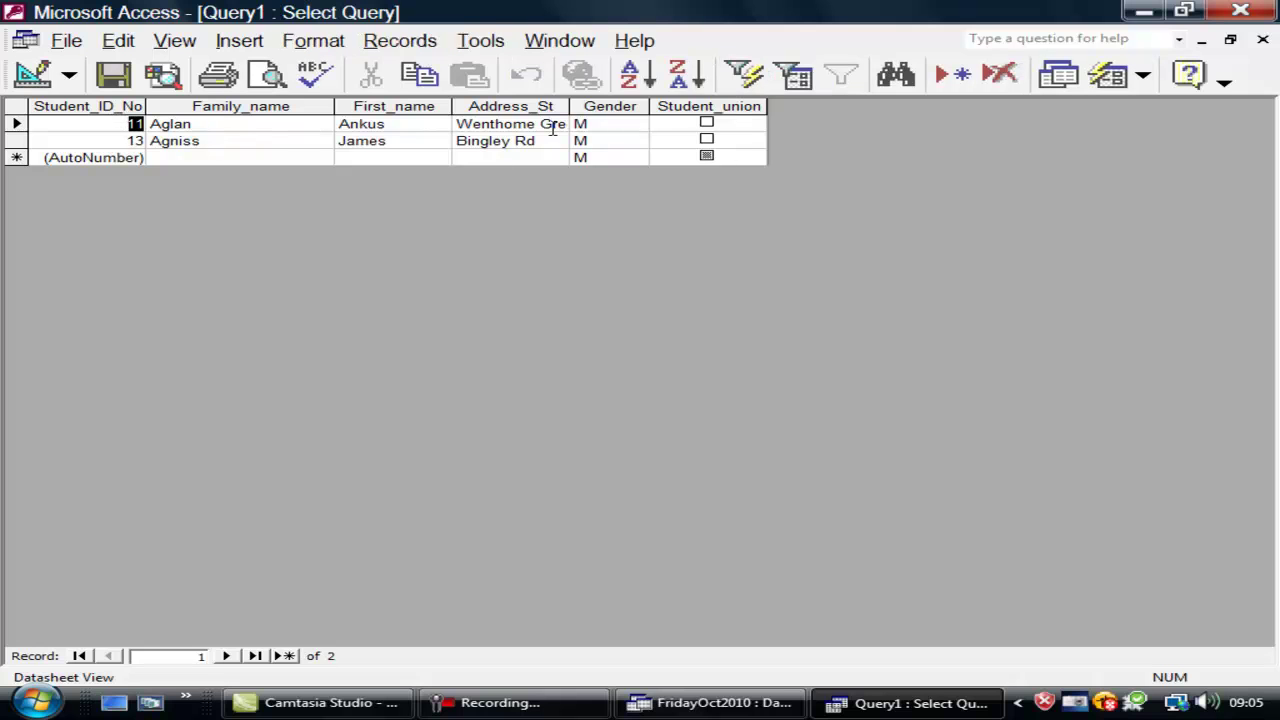
Change the Gender criterion to "F" in the query design and rerun the query
click(34, 78)
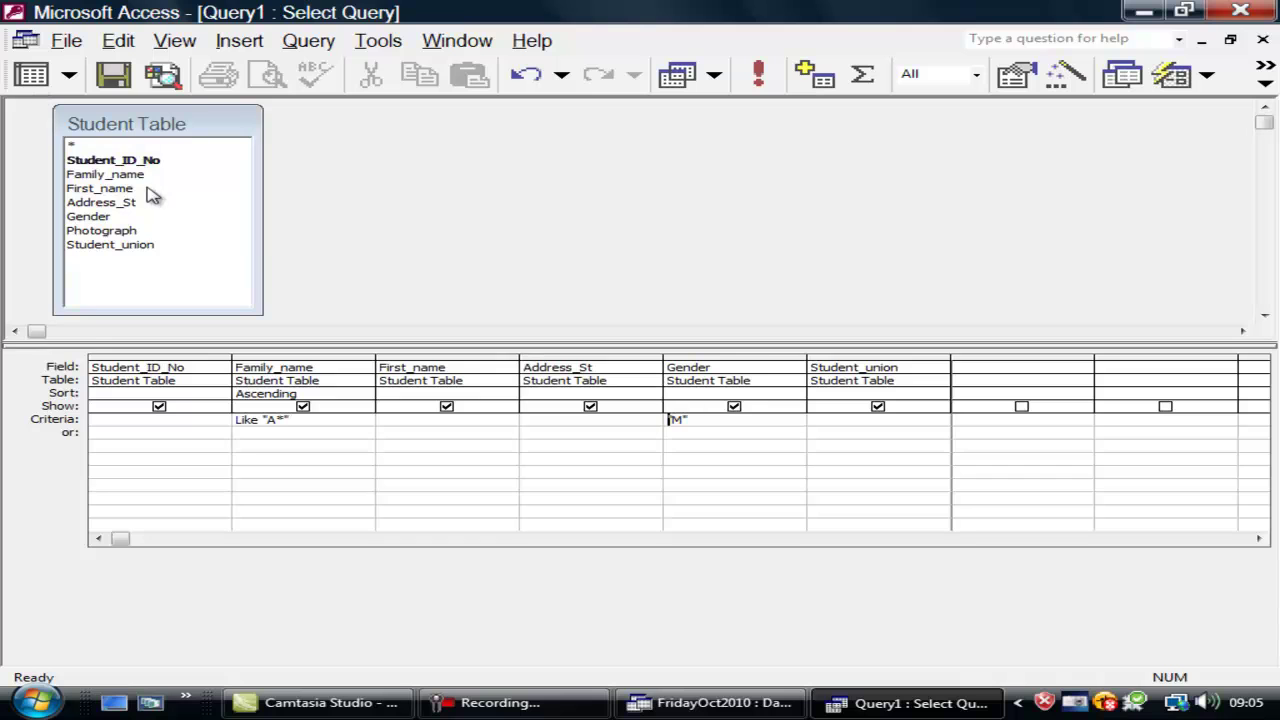
click(685, 420)
text(")
click(758, 74)
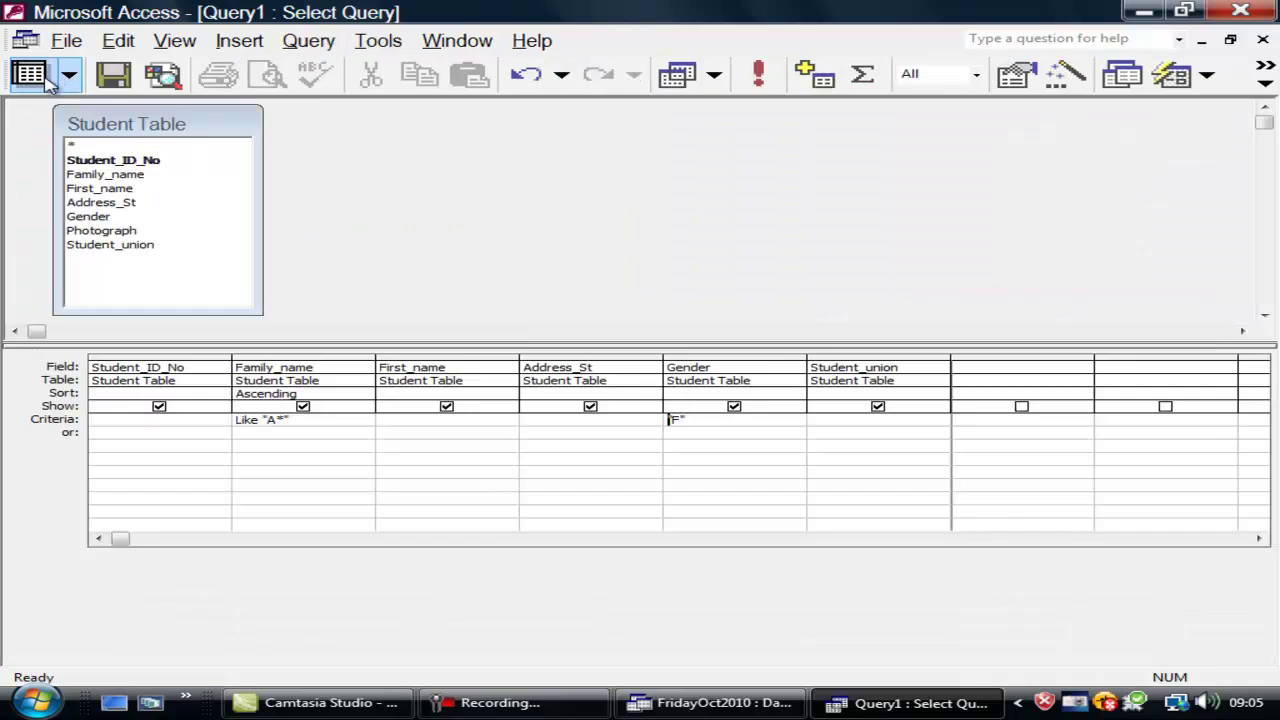
Set the Student_union column to sort ascending in the query design and run the query
click(45, 75)
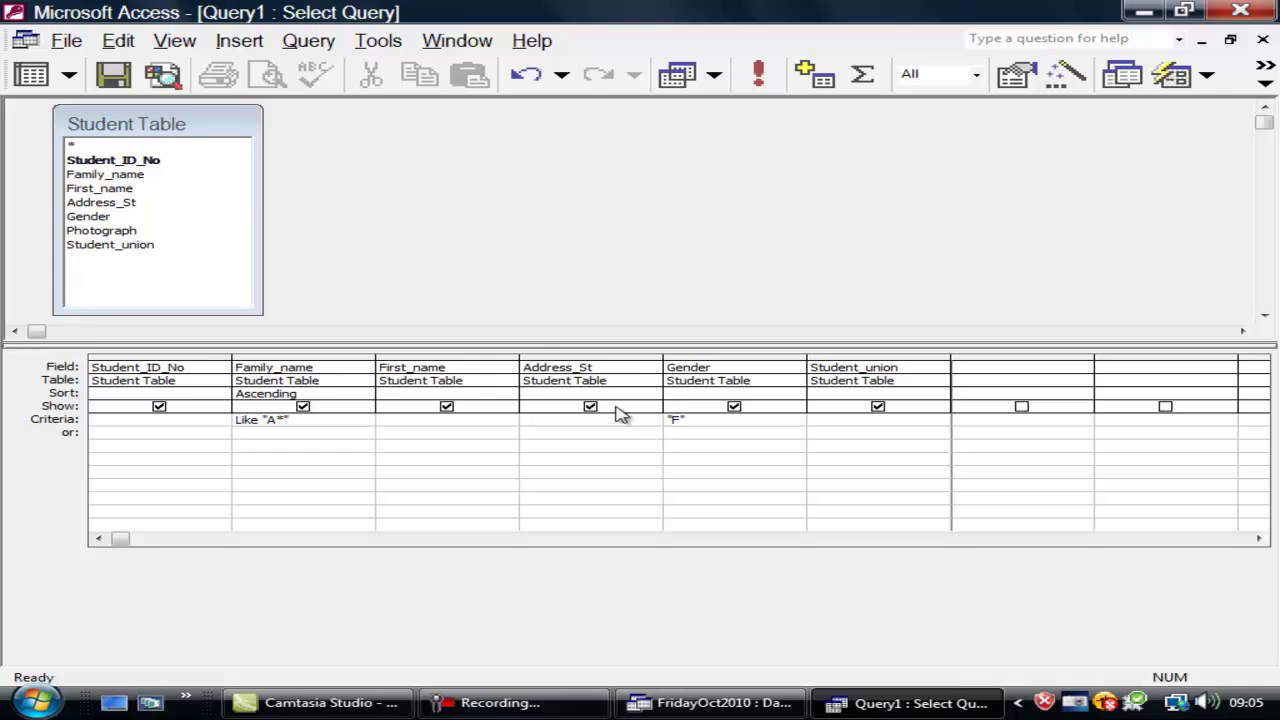
click(683, 418)
click(845, 394)
click(940, 394)
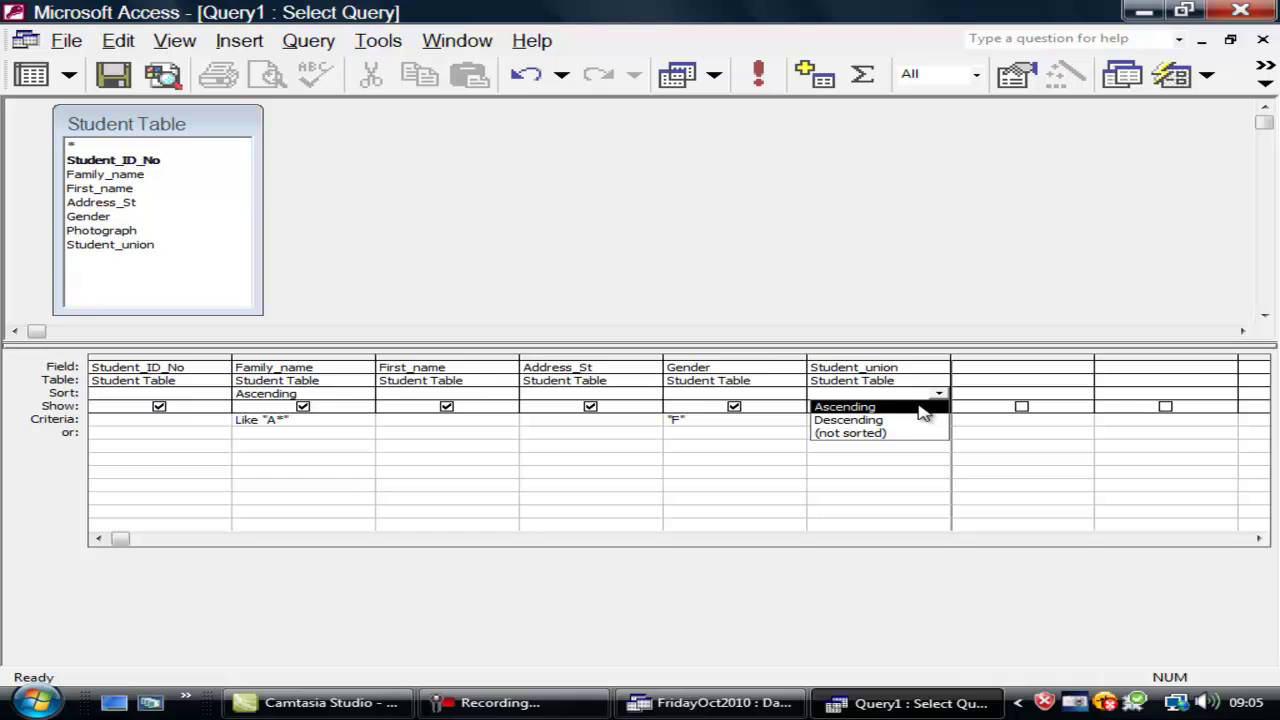
click(922, 407)
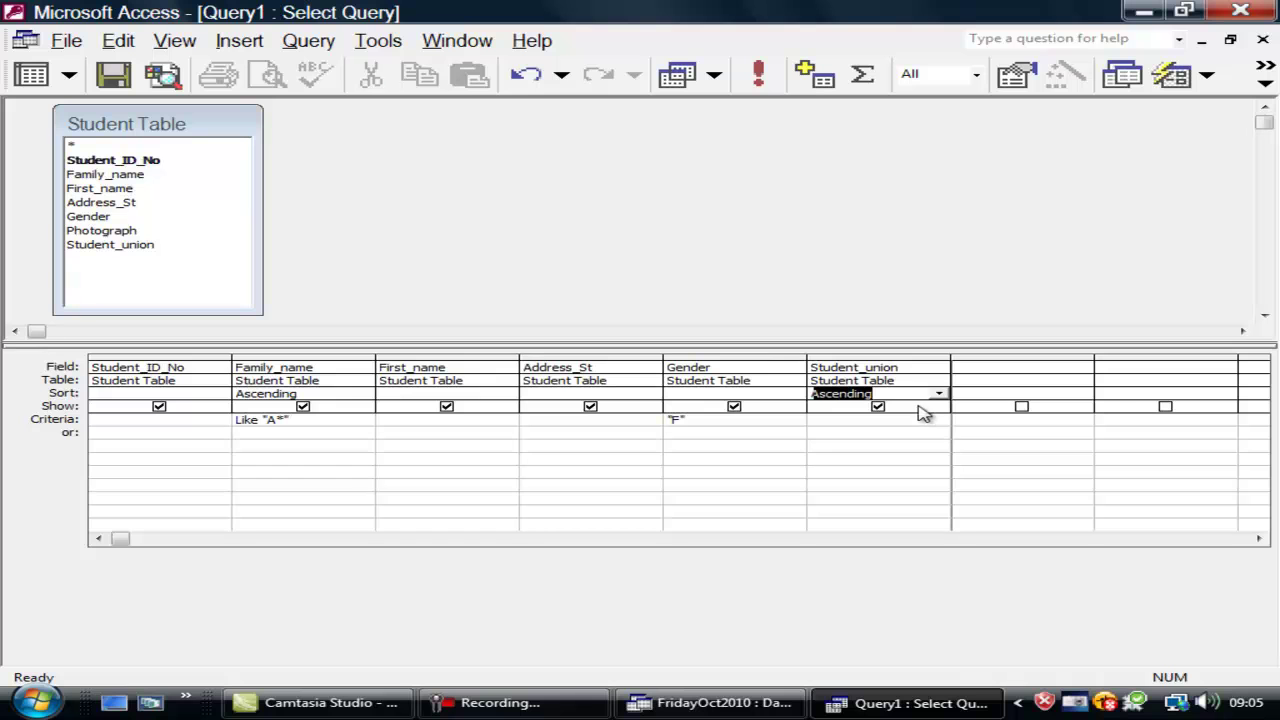
click(757, 80)
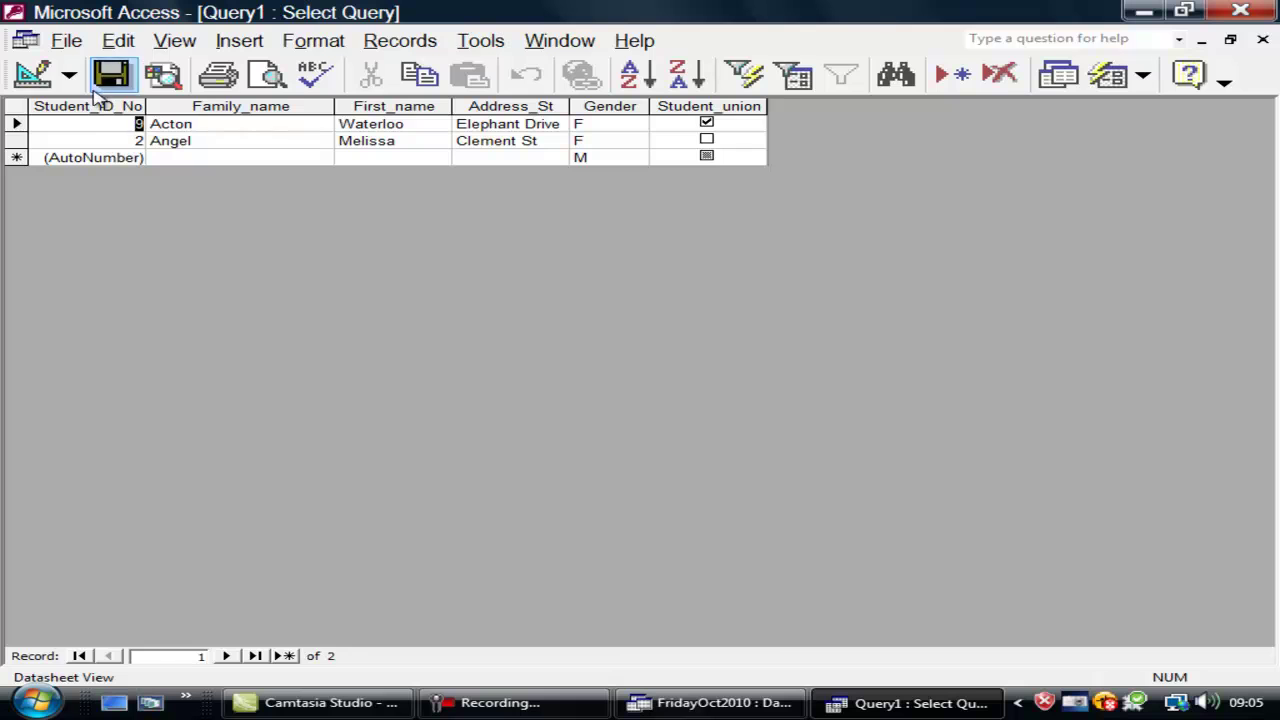
Try to filter Student_union with the criterion "Y", then remove that criterion and run the query
click(30, 76)
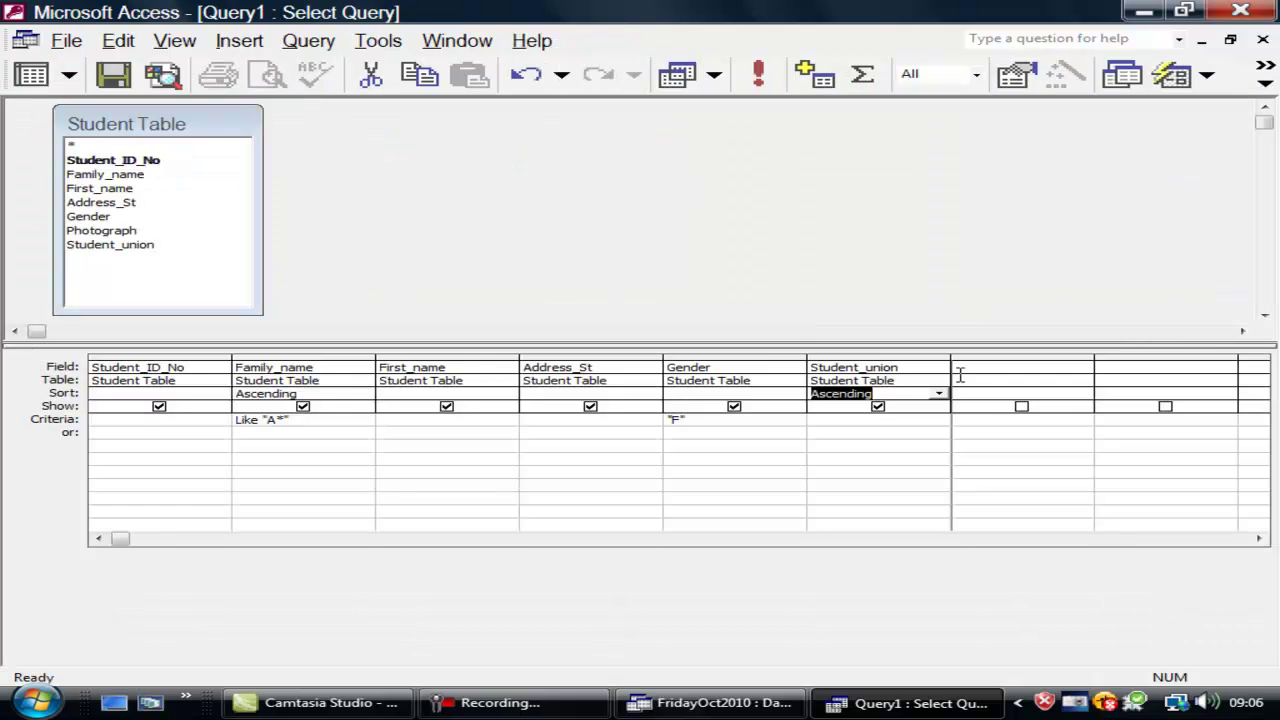
click(838, 419)
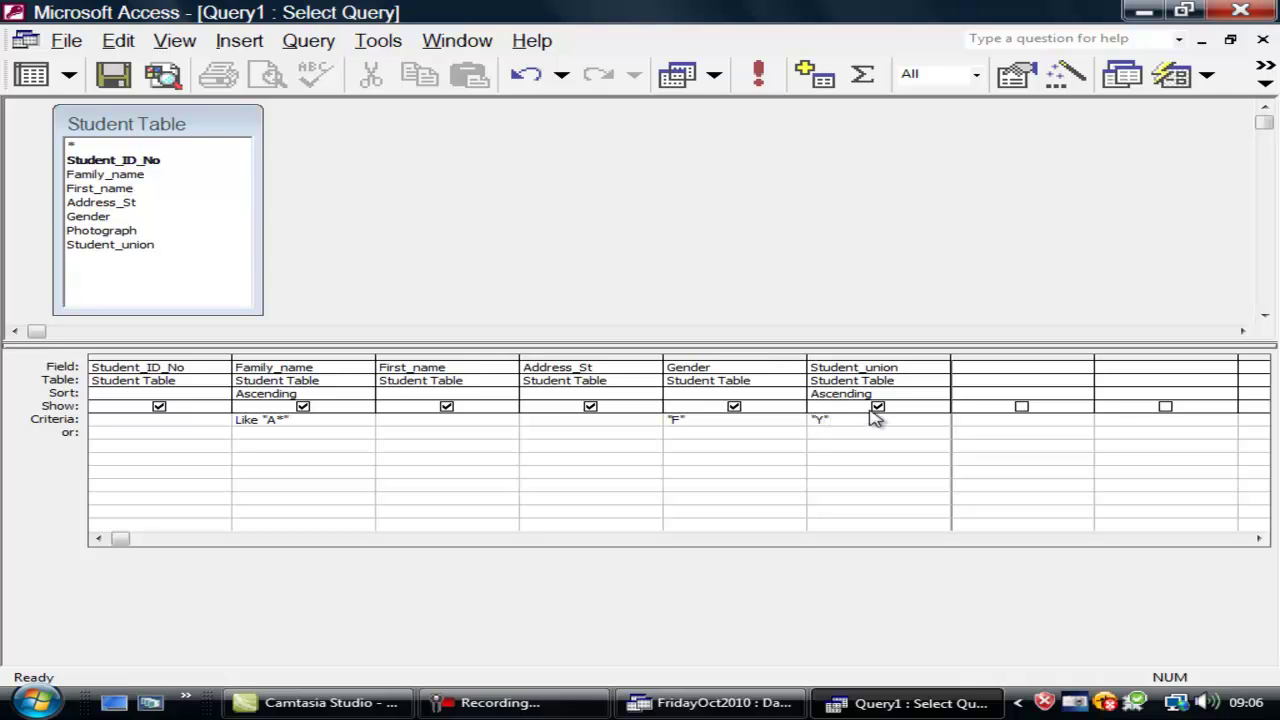
click(759, 78)
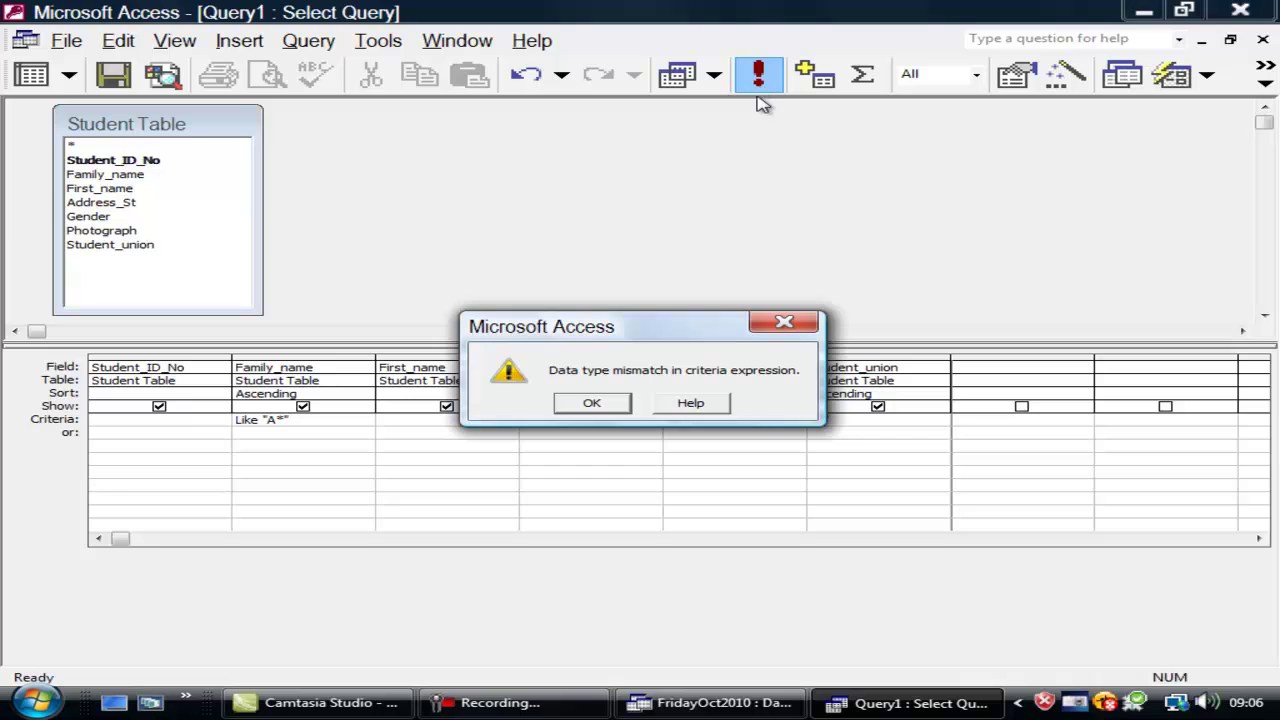
click(612, 403)
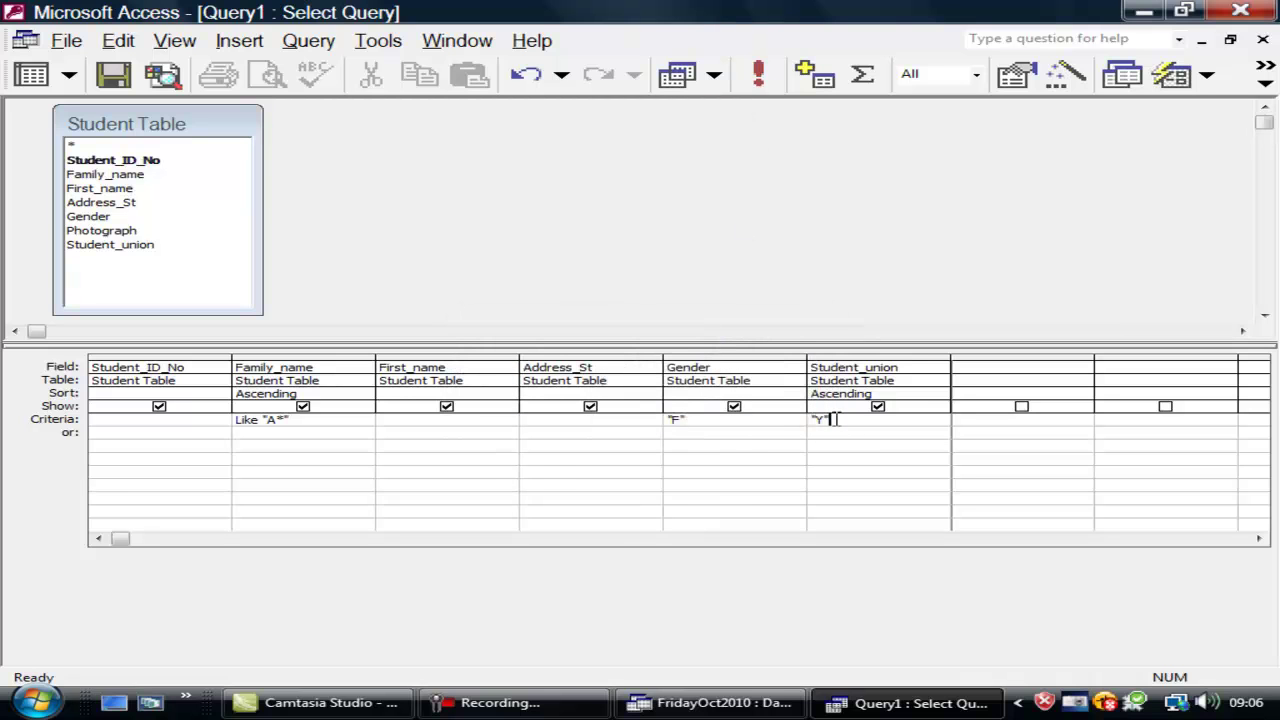
double_click(841, 432)
key(Delete)
click(760, 78)
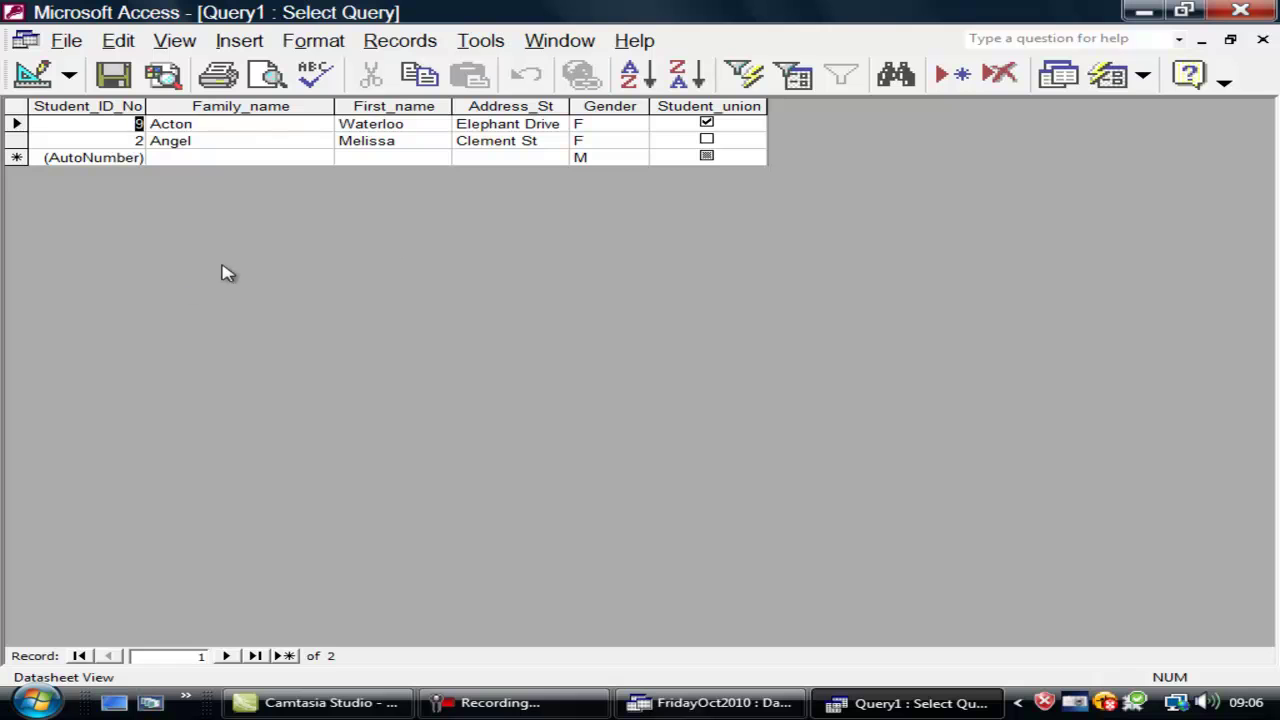
Delete the Family_name criterion, keep the Gender criterion, and run the query for all female students
click(30, 75)
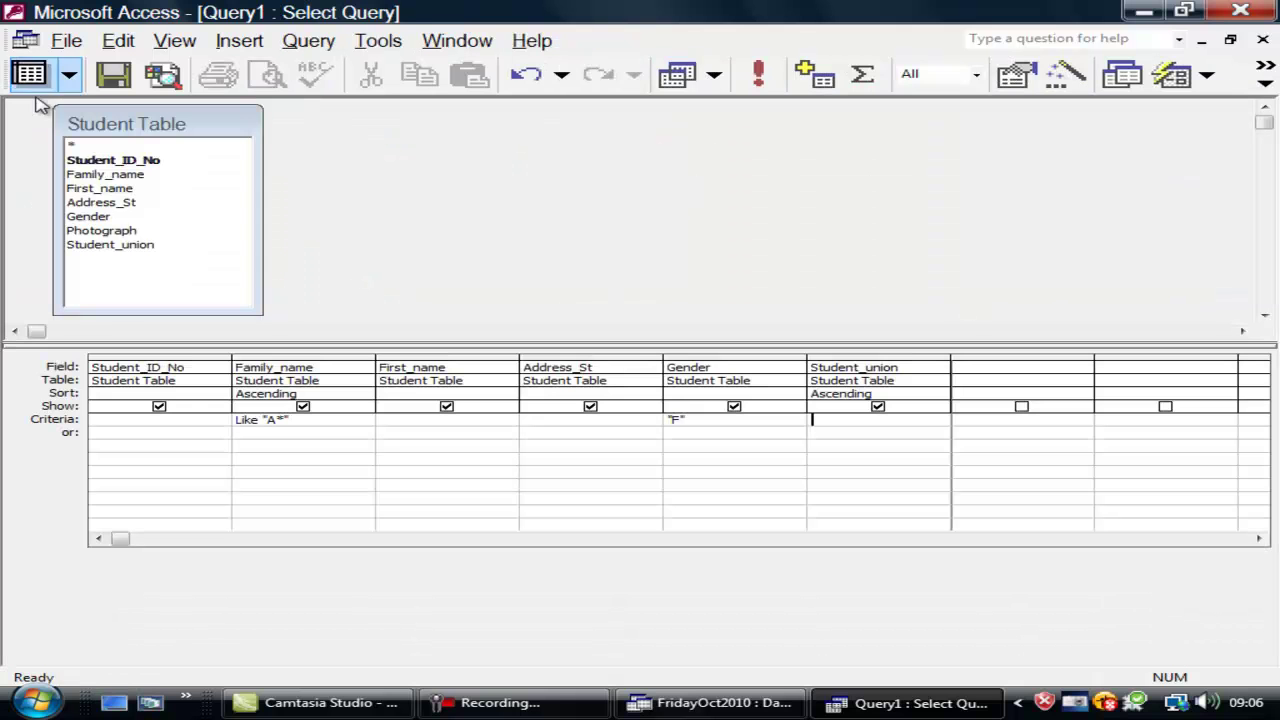
drag(298, 418, 236, 419)
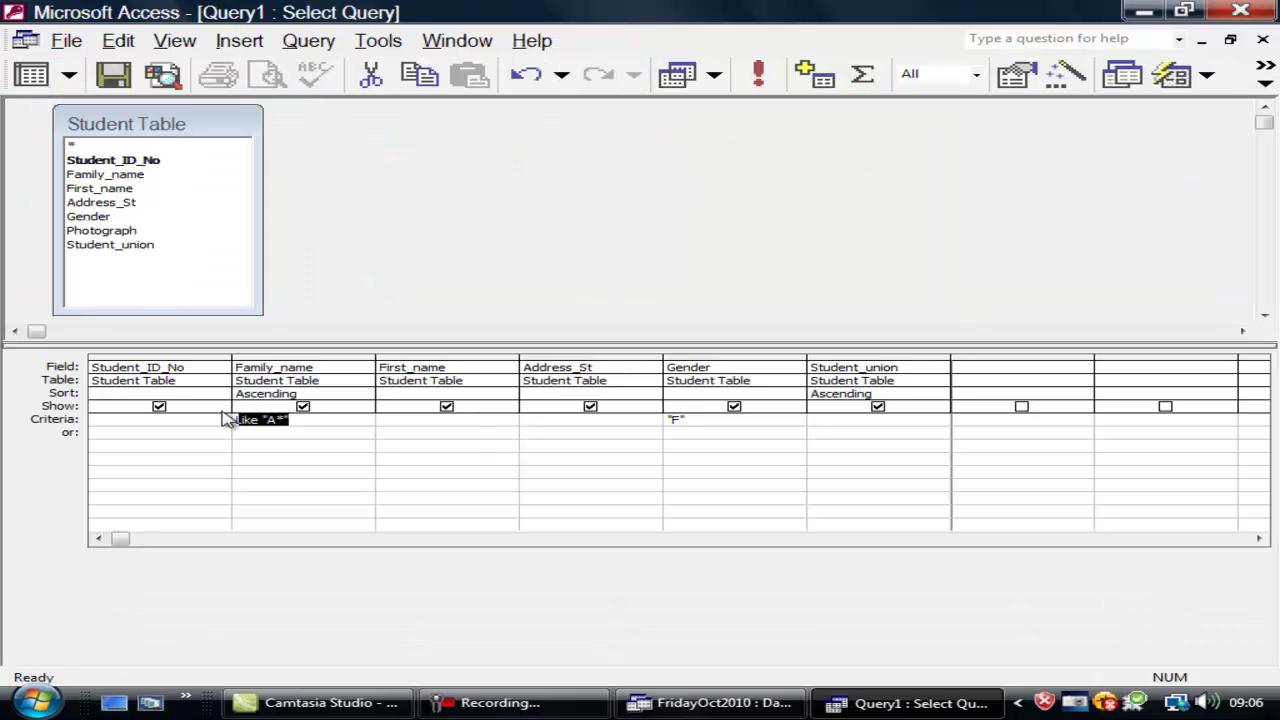
key(Delete)
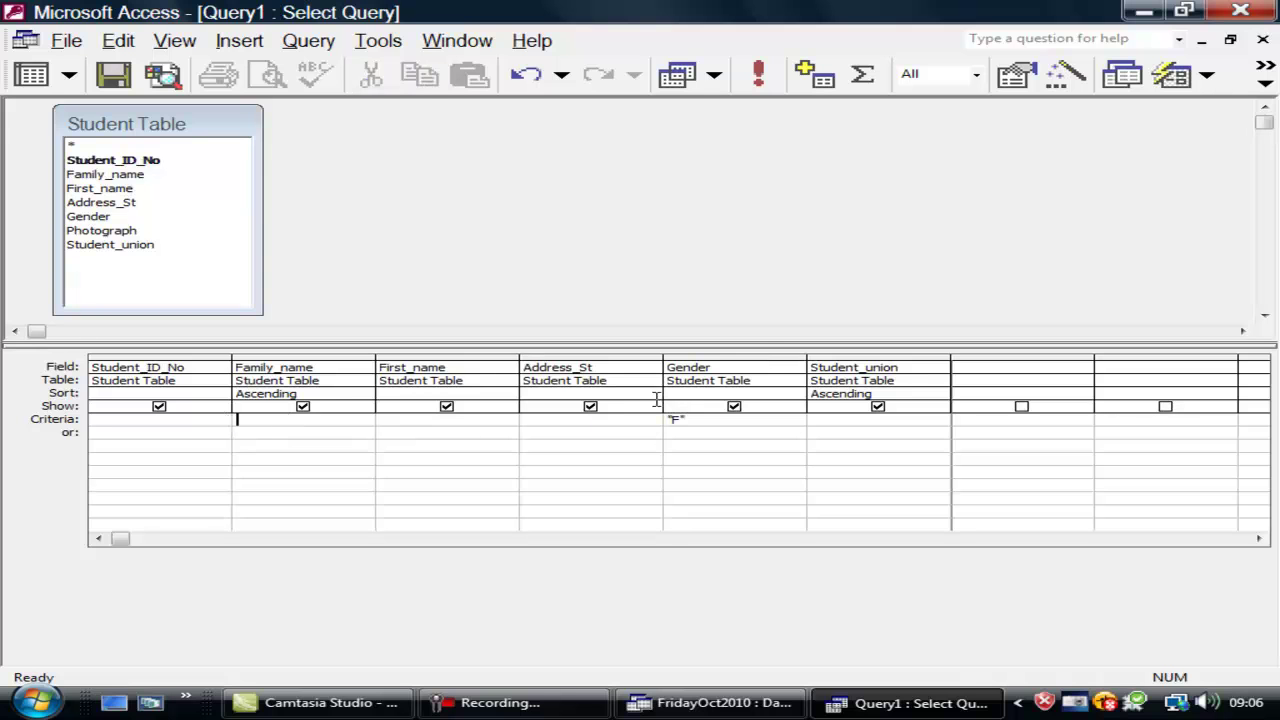
click(758, 74)
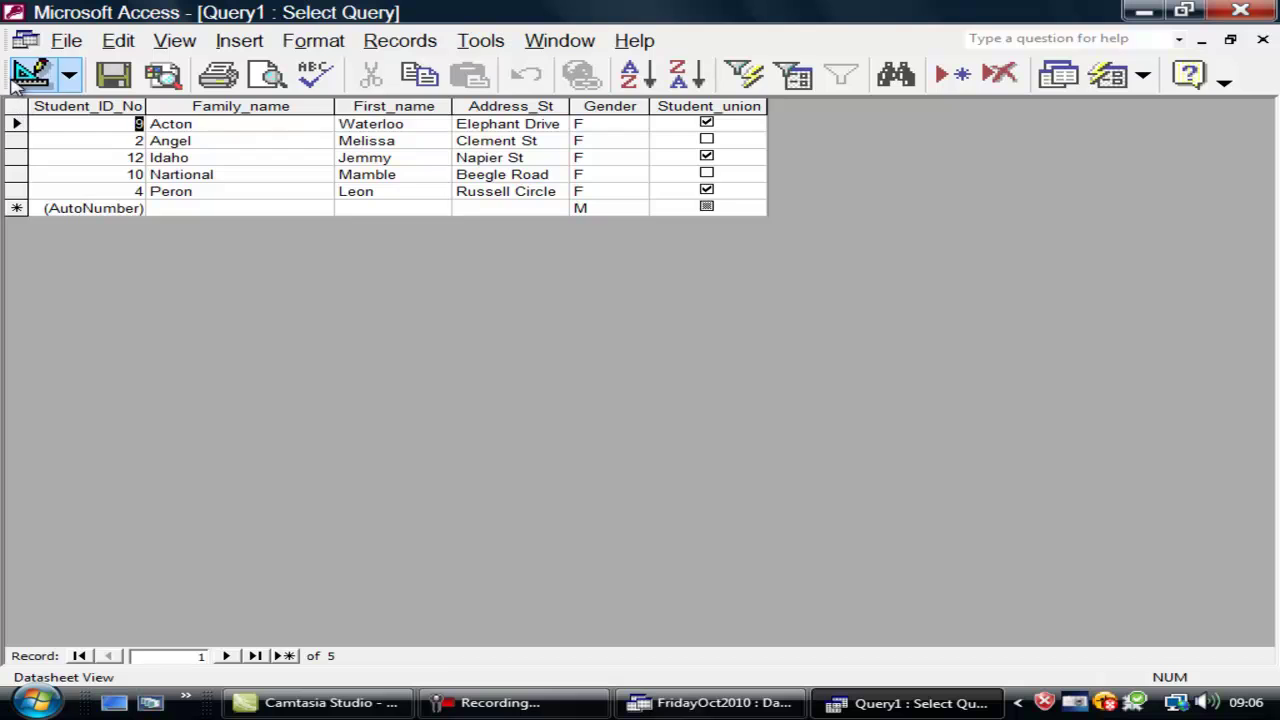
Delete the Gender criterion from the query design and run the query without any criteria
click(32, 75)
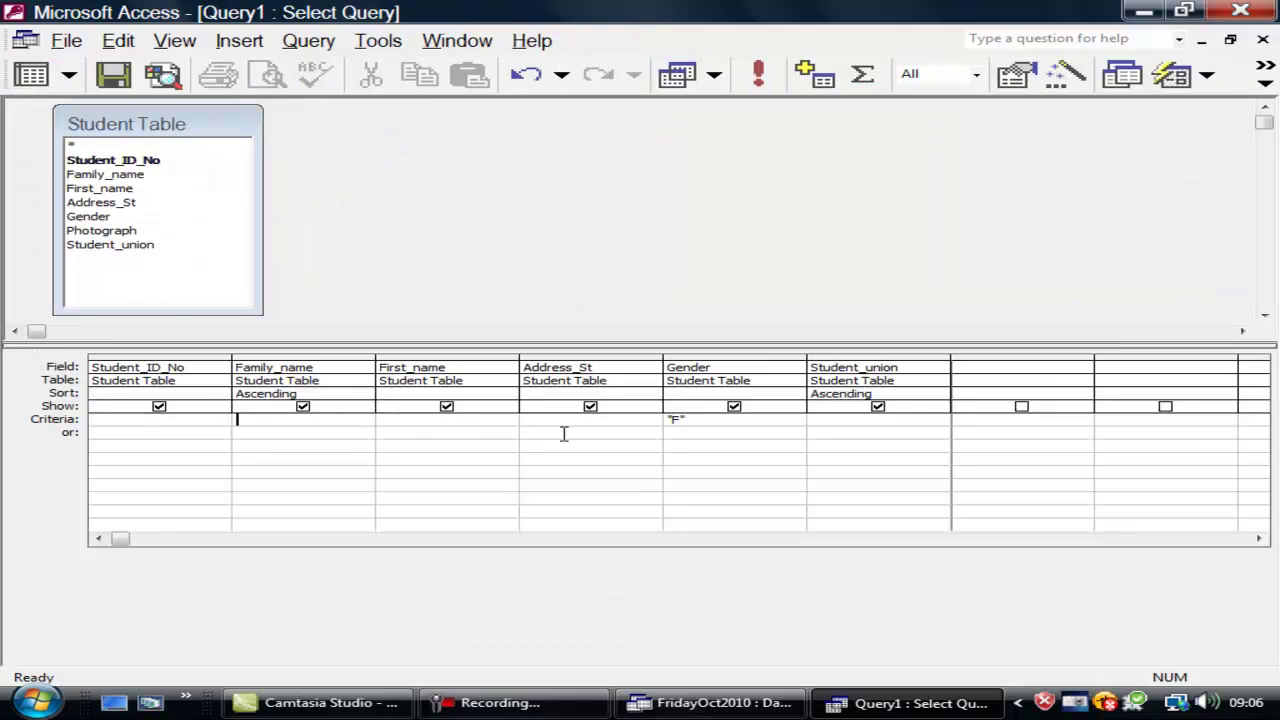
double_click(677, 420)
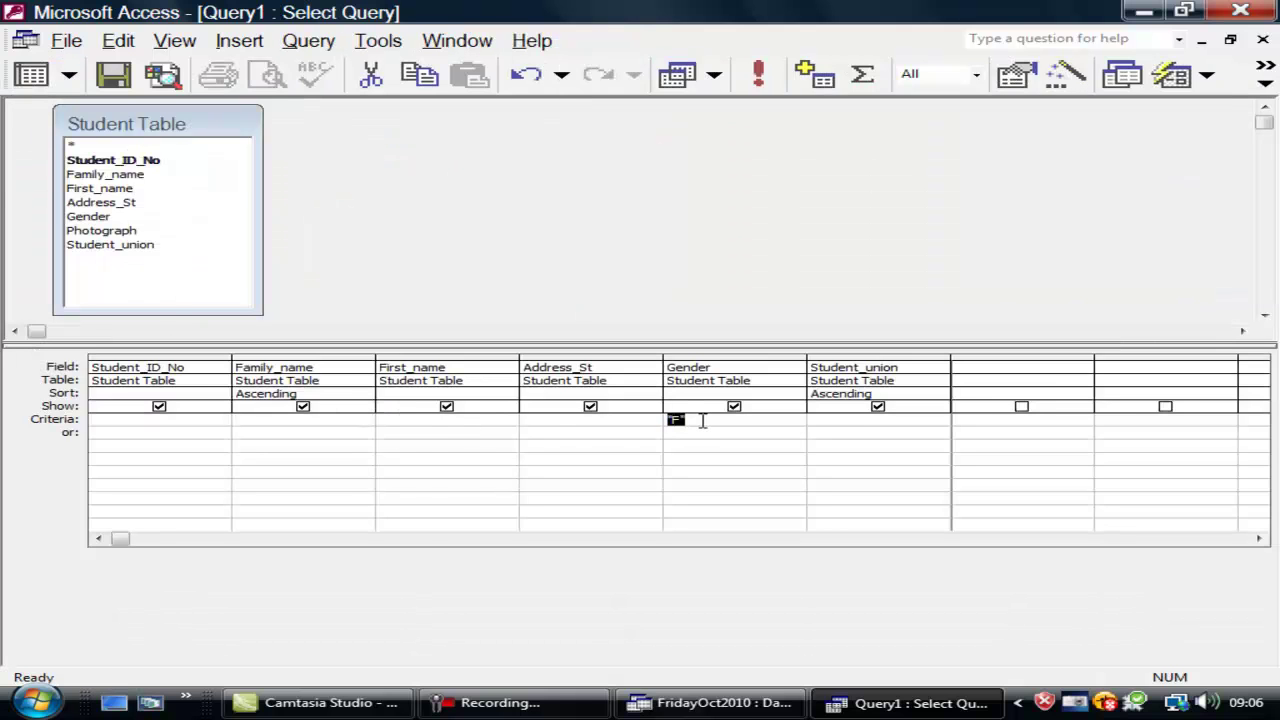
click(686, 419)
drag(686, 419, 655, 417)
key(Delete)
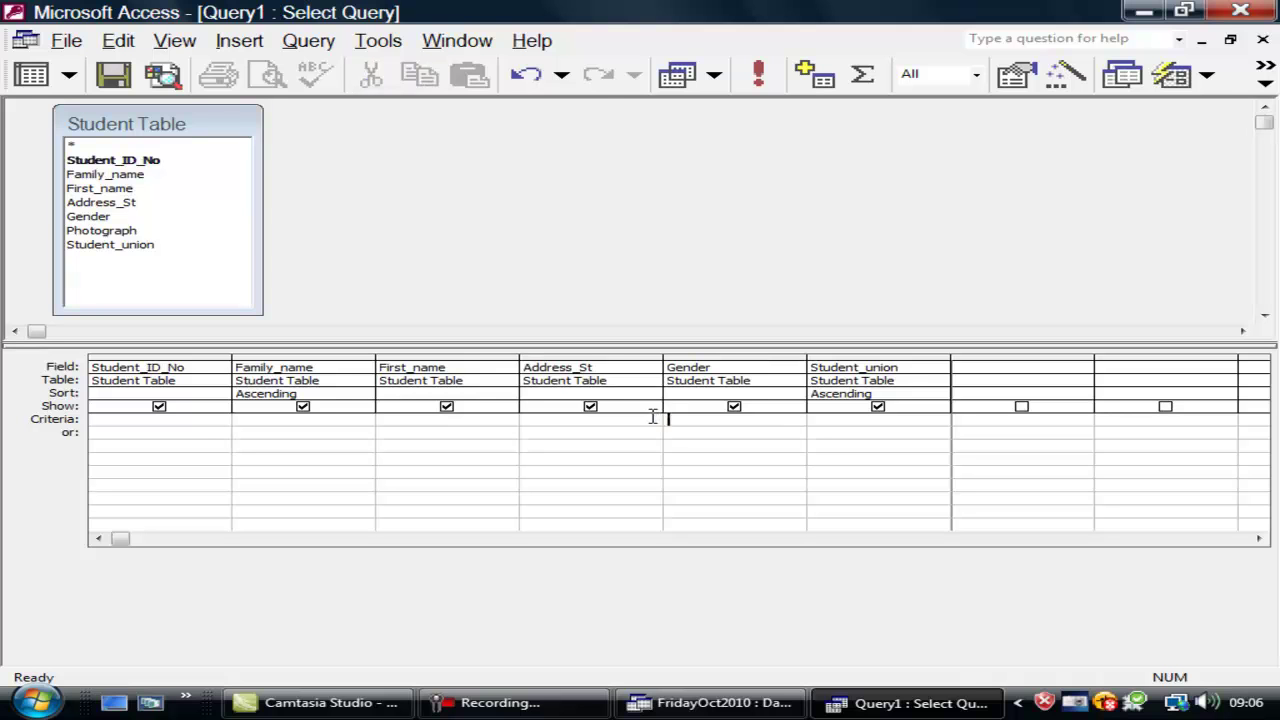
click(758, 75)
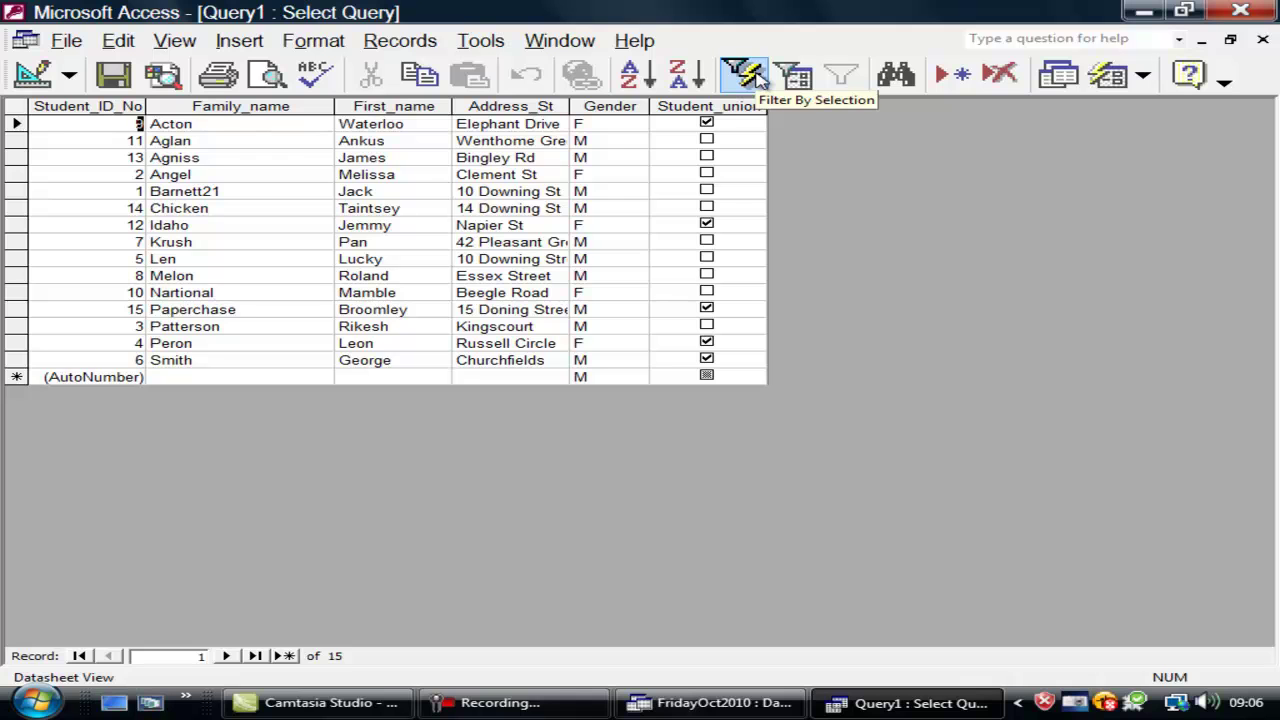
Set the Gender criterion to "M" in the query design and run the query for all male students
click(32, 74)
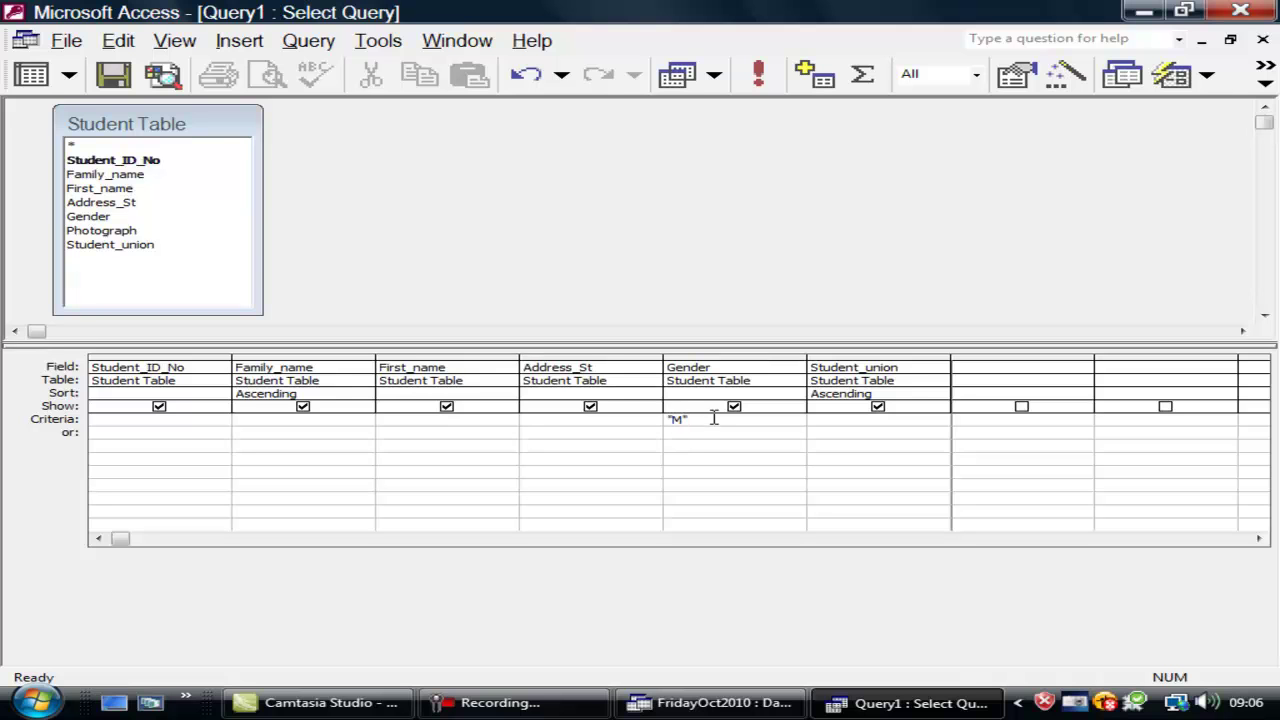
click(758, 74)
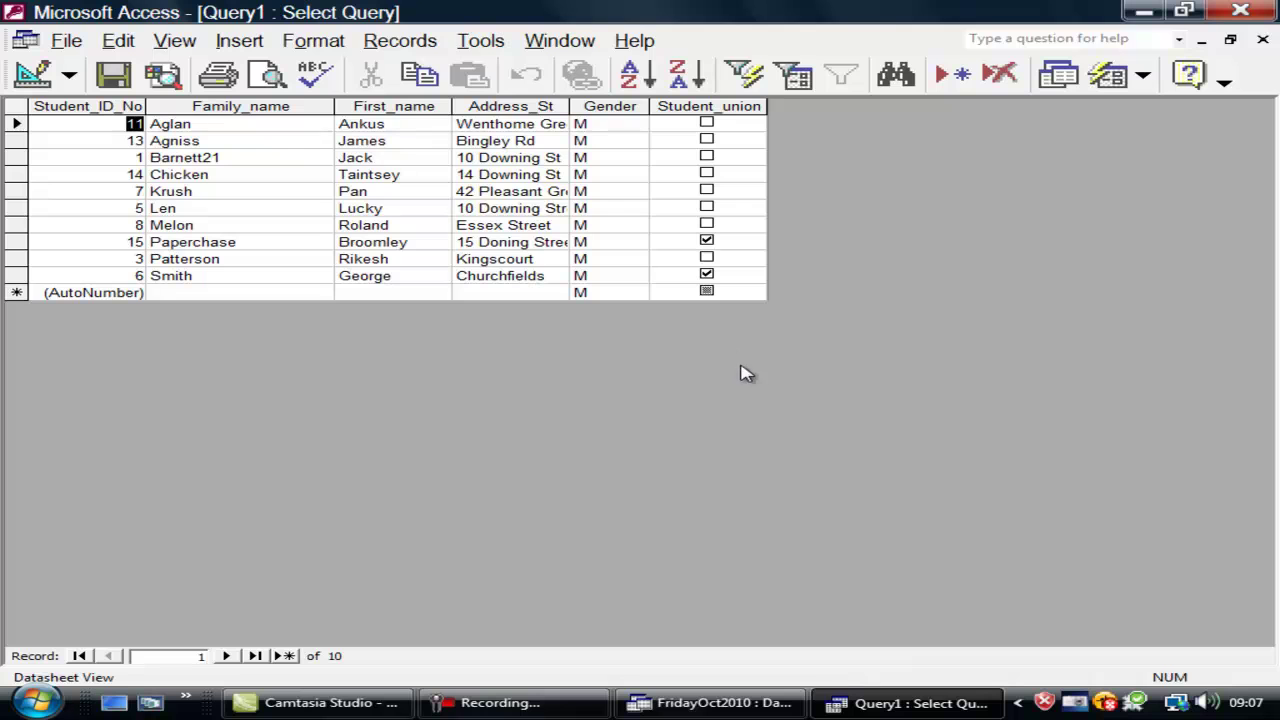
Remove the sort order from the Student_union field in the query design
click(40, 84)
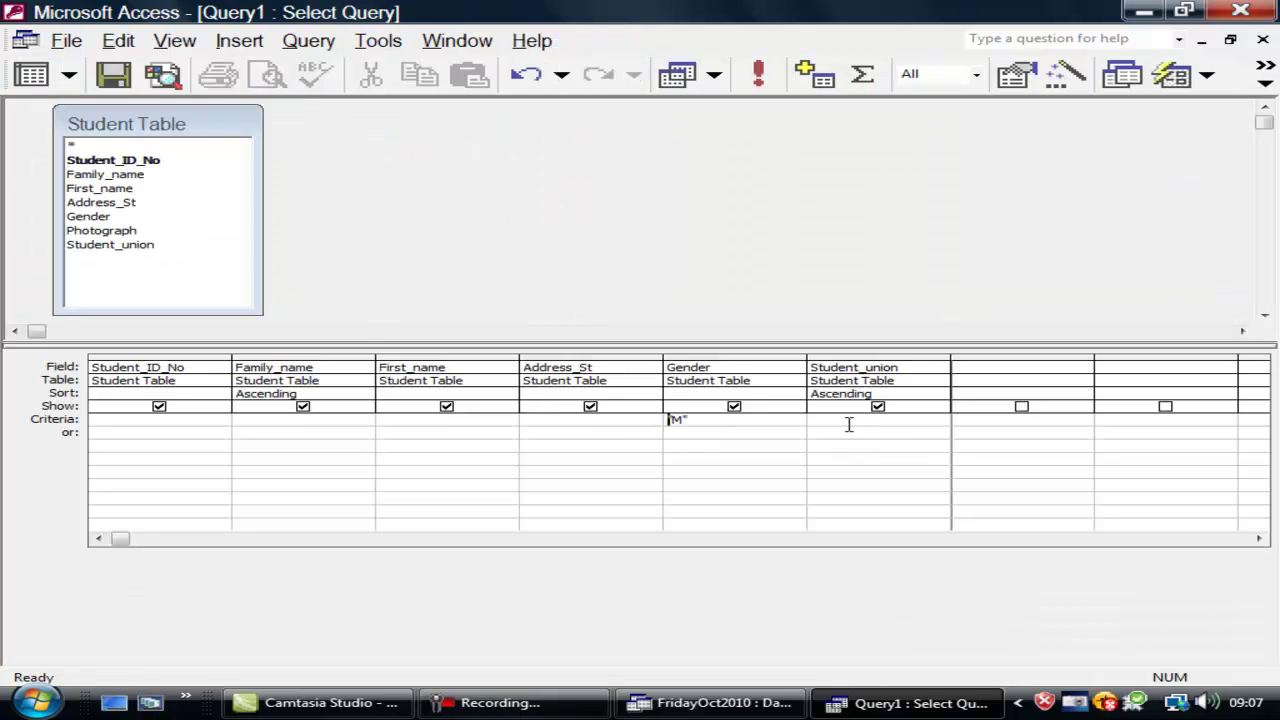
click(939, 394)
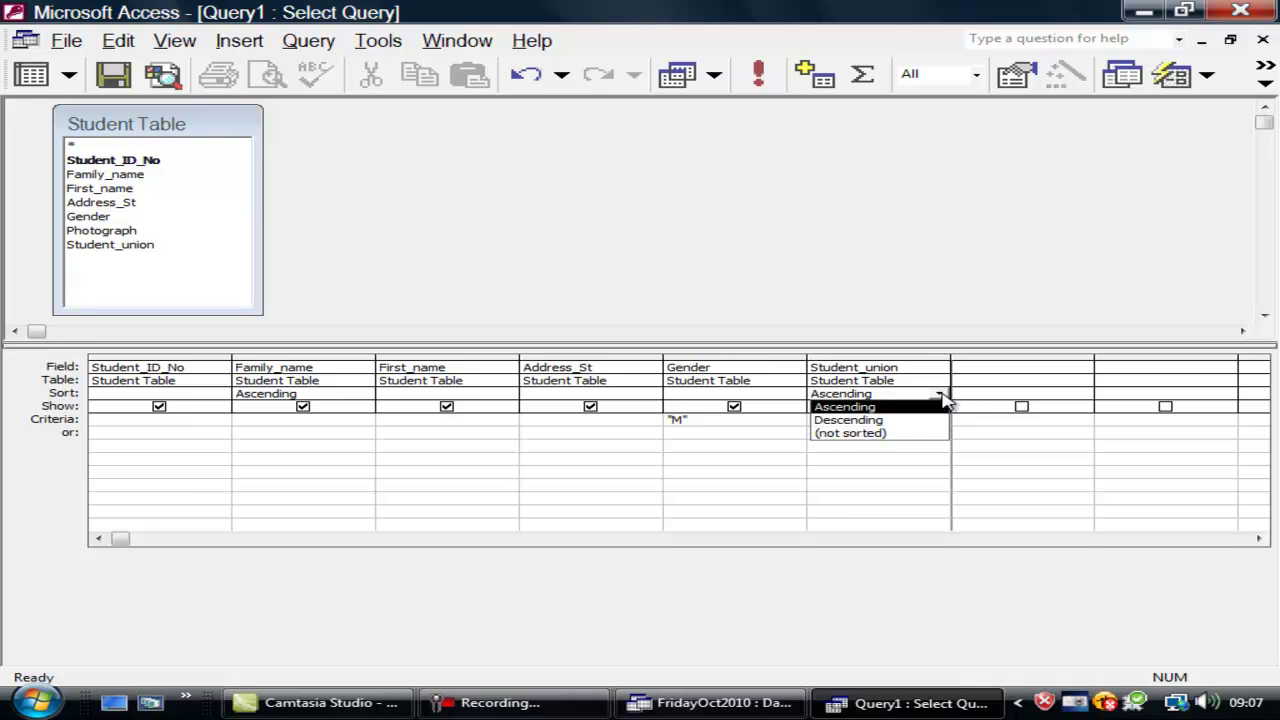
click(903, 434)
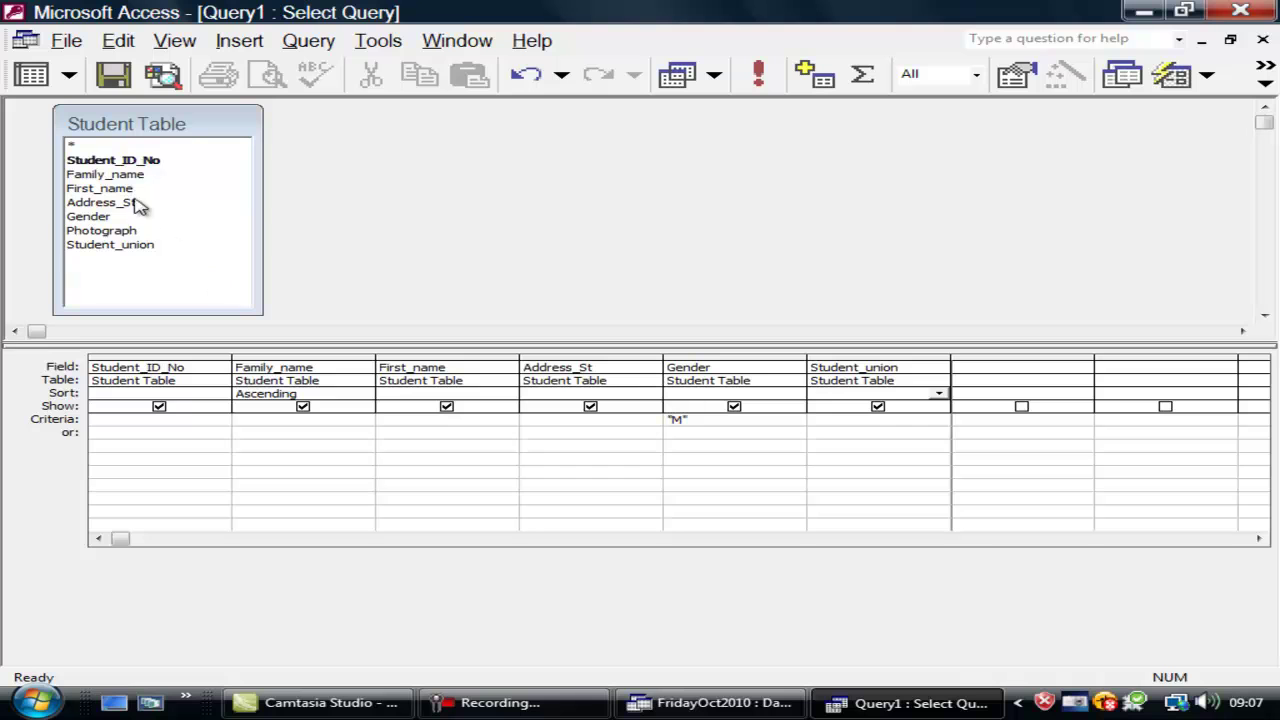
Save the query as 'Query of Student Gender "M"' and close it
click(113, 74)
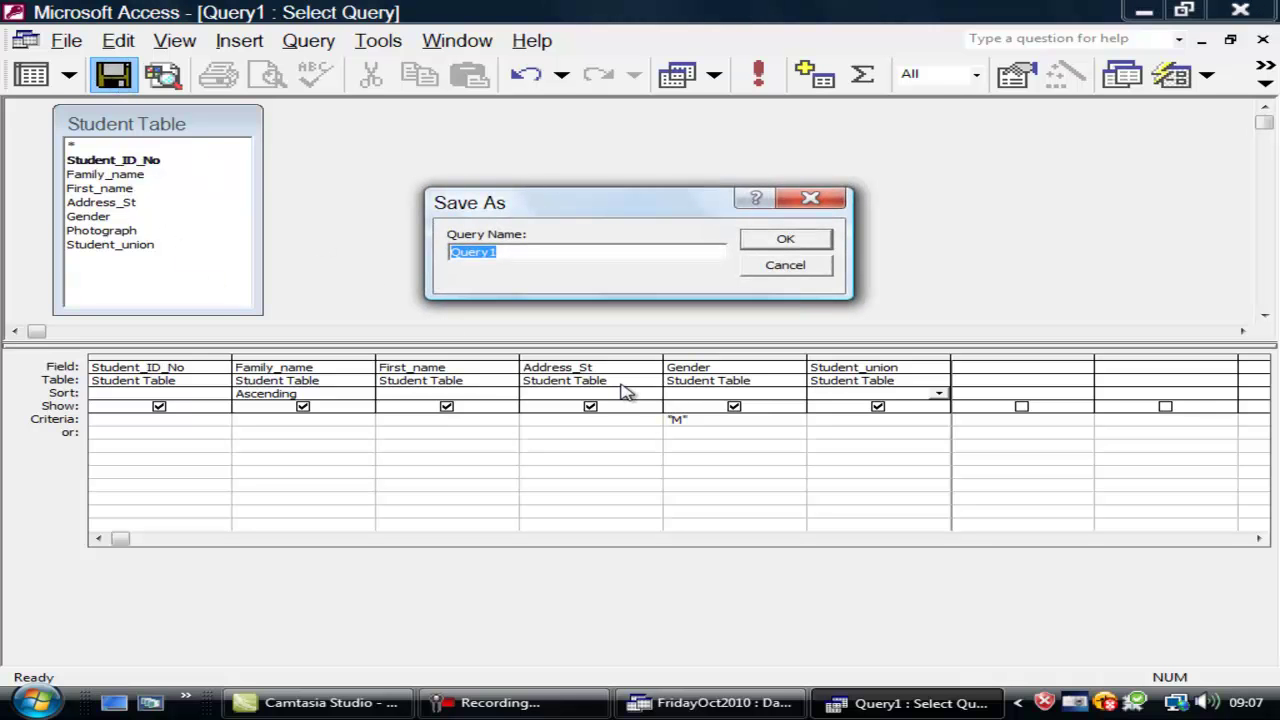
text(S)
text(uery of Studen)
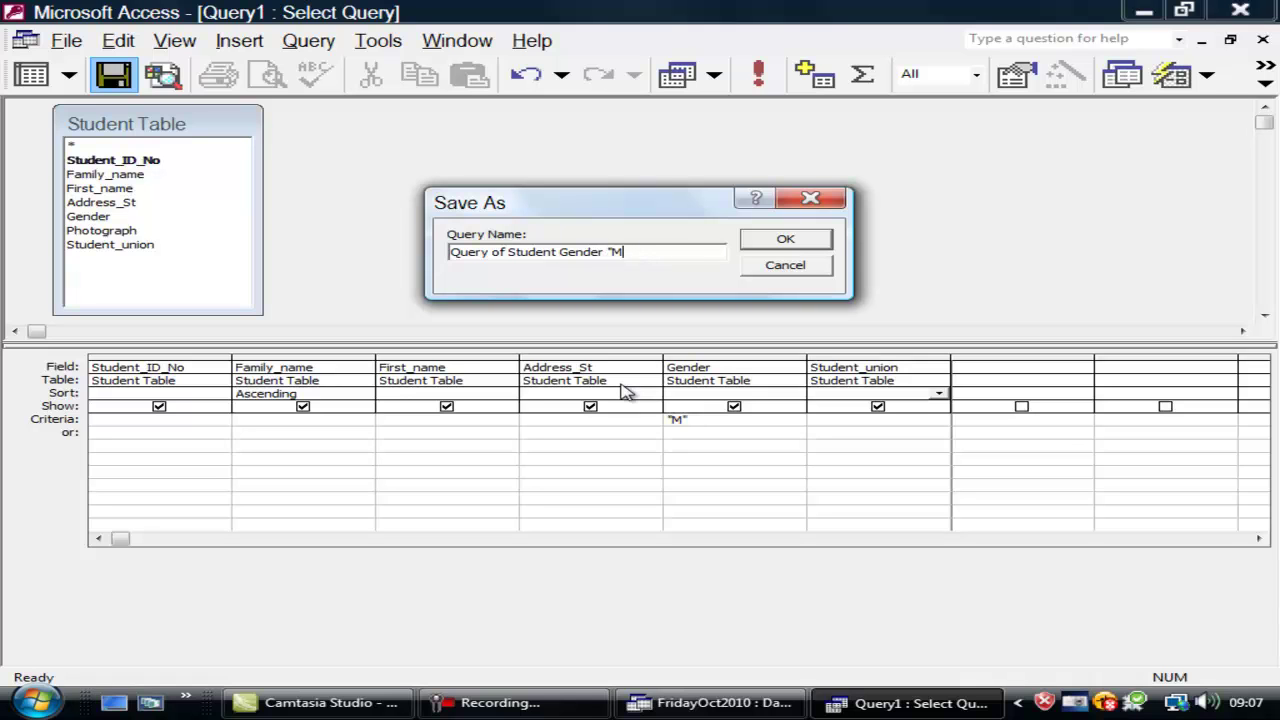
click(766, 242)
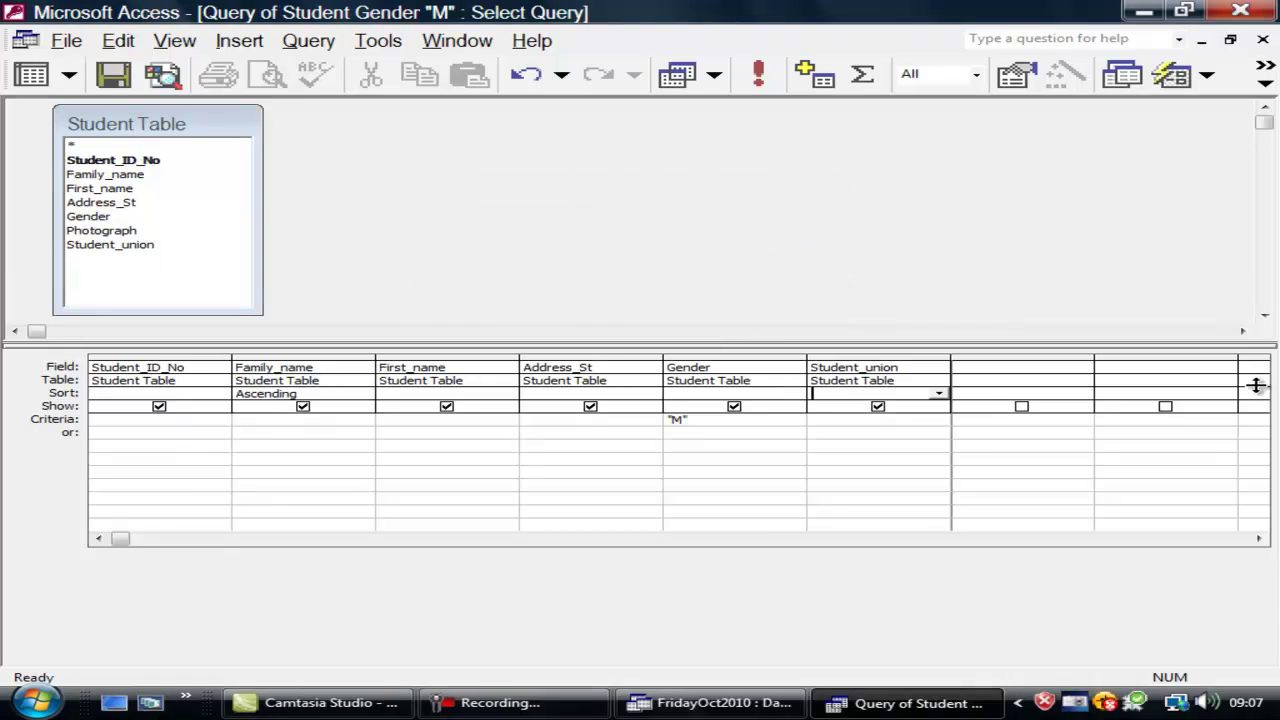
click(1262, 39)
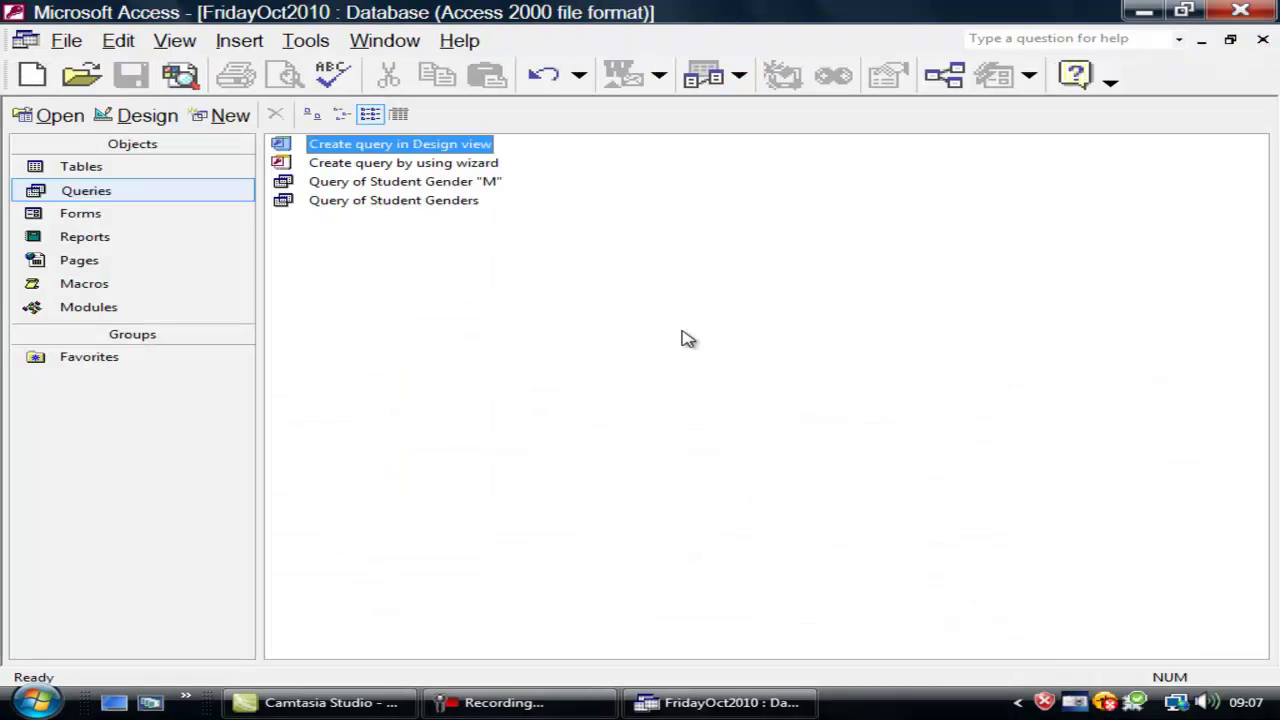
Open the form Dashboard Form 7 in Design view
click(88, 213)
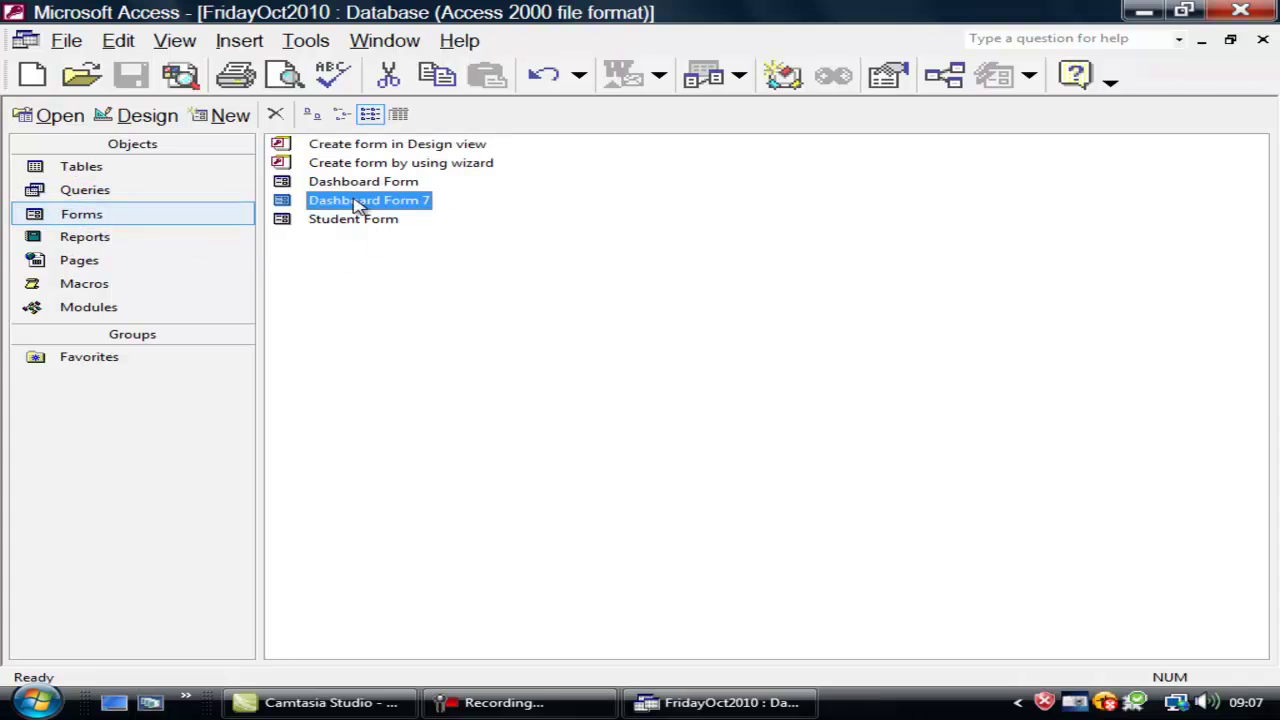
double_click(360, 201)
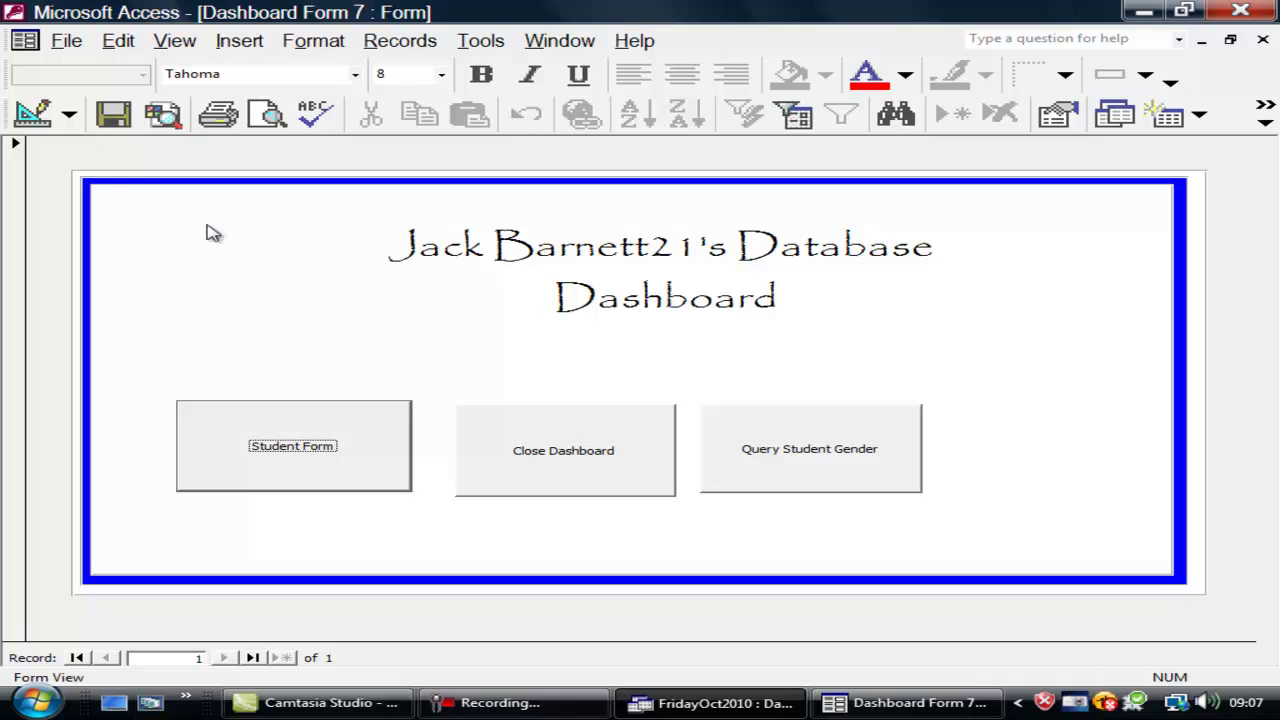
click(50, 118)
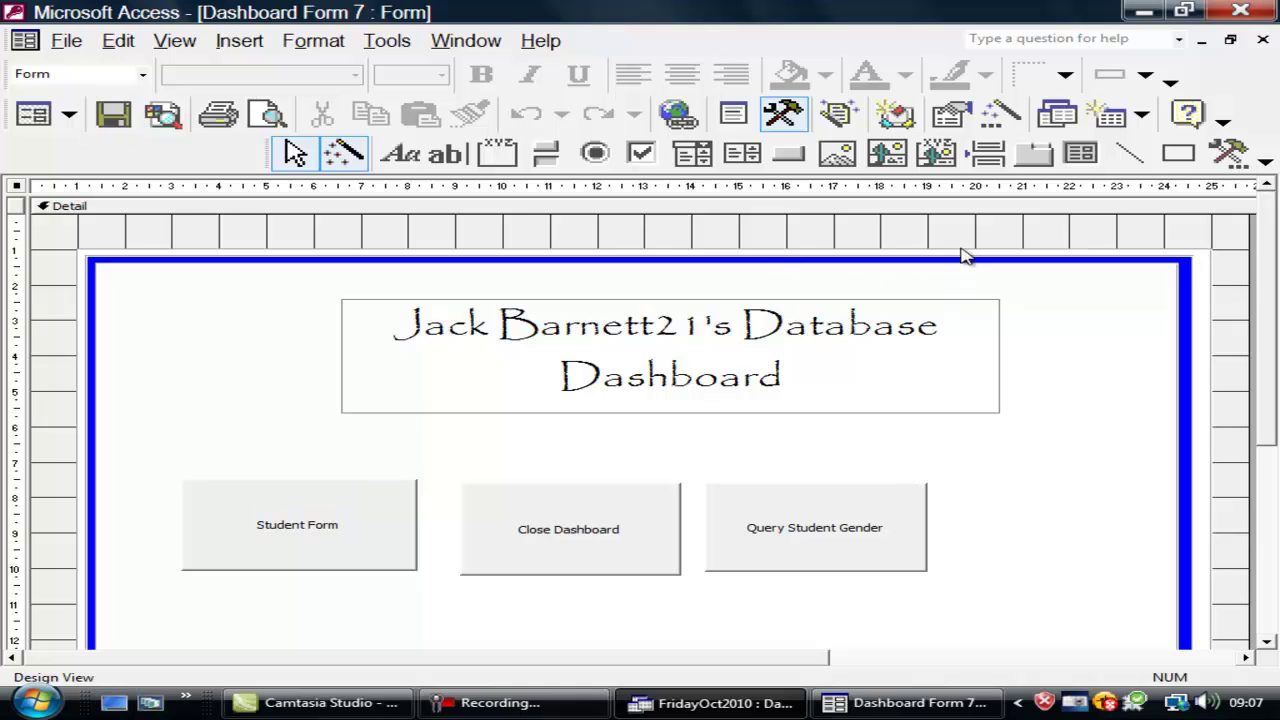
Draw a command button beside Query Student Gender and set it to run the query 'Query of Student Gender "M"'
click(789, 154)
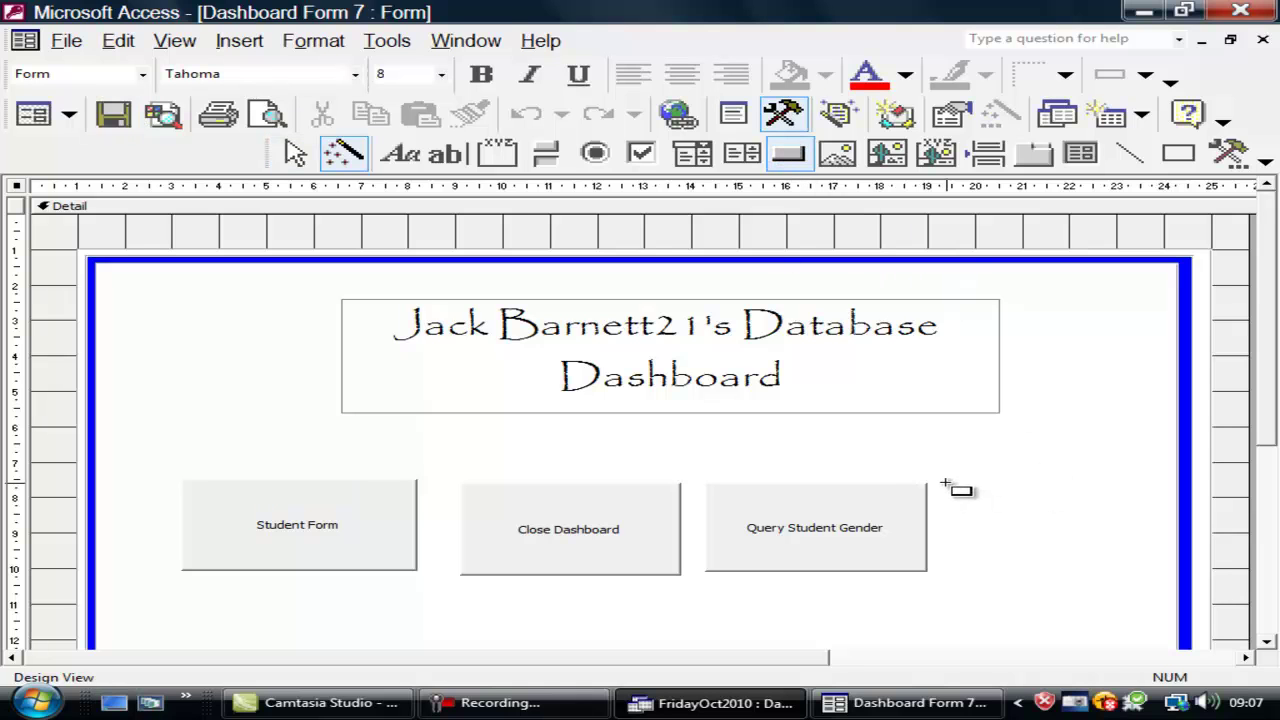
drag(946, 484, 1140, 571)
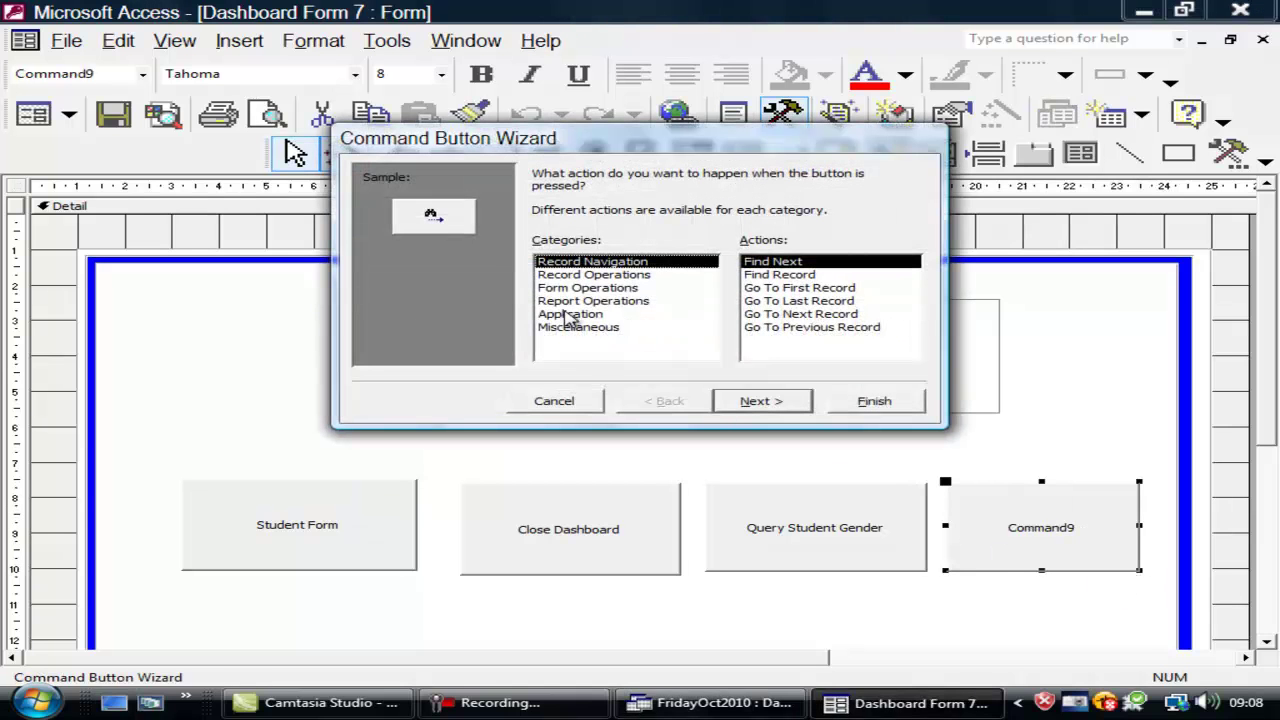
click(572, 328)
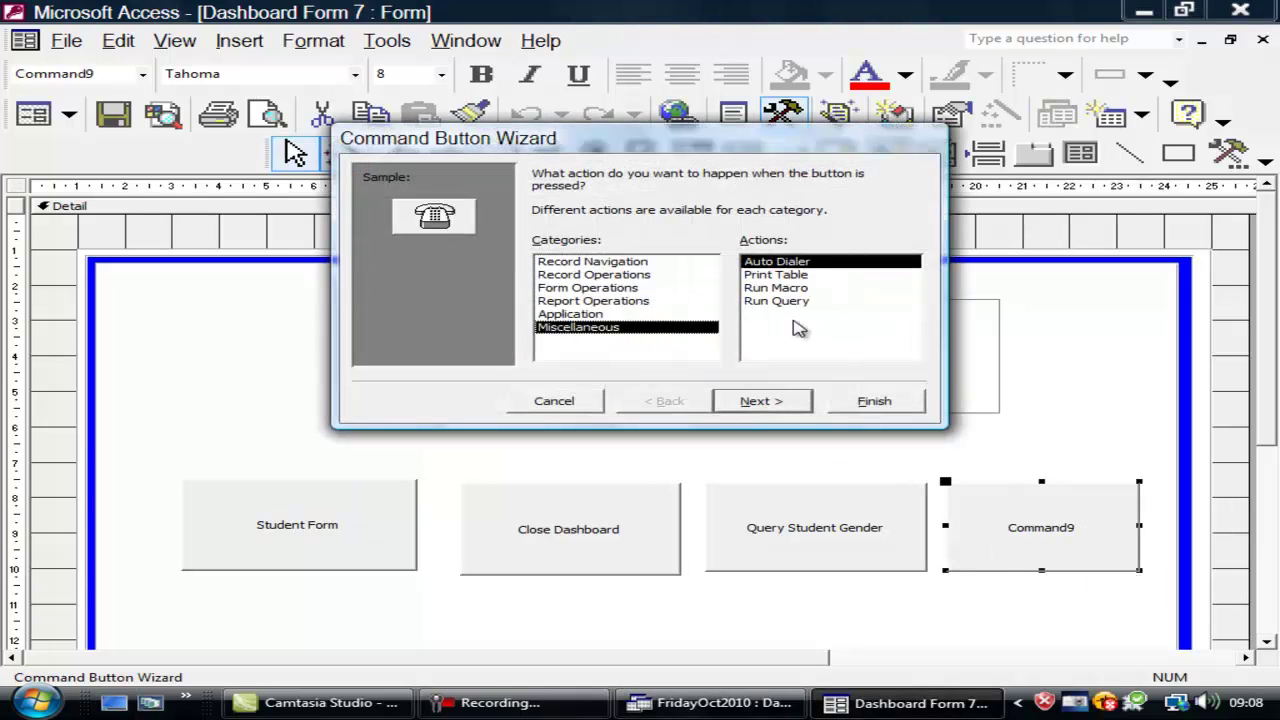
click(782, 304)
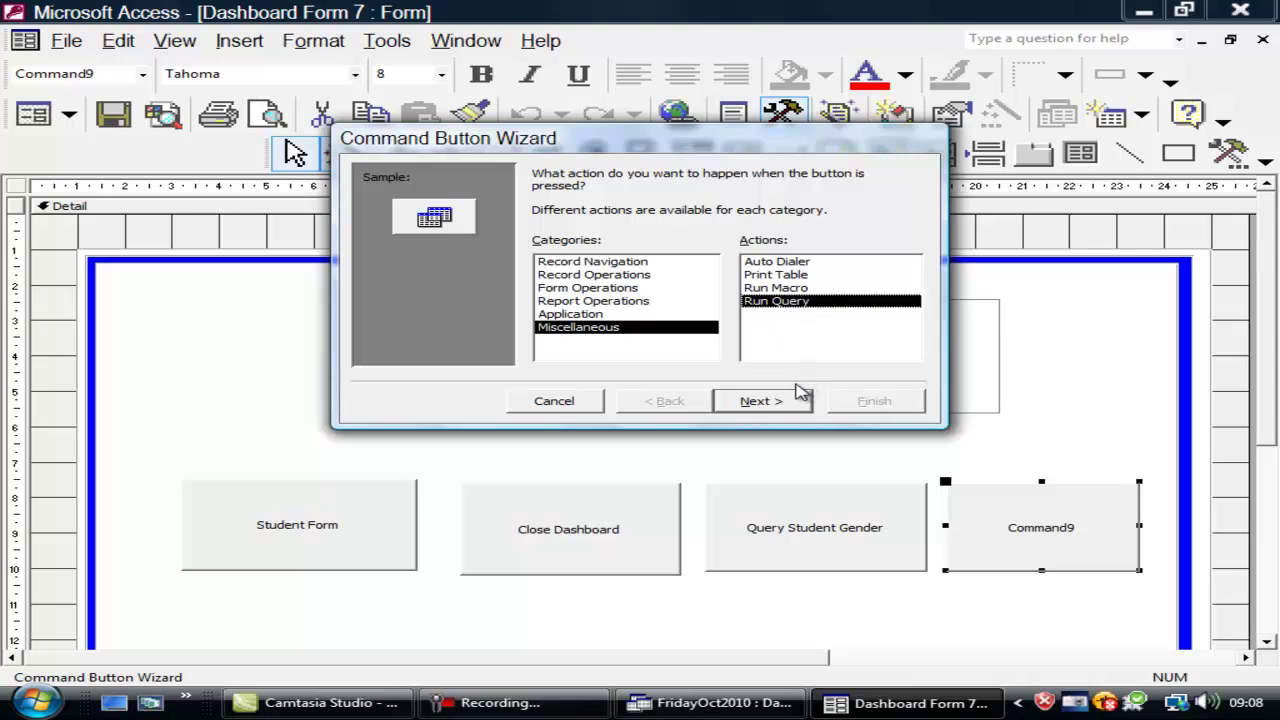
click(786, 408)
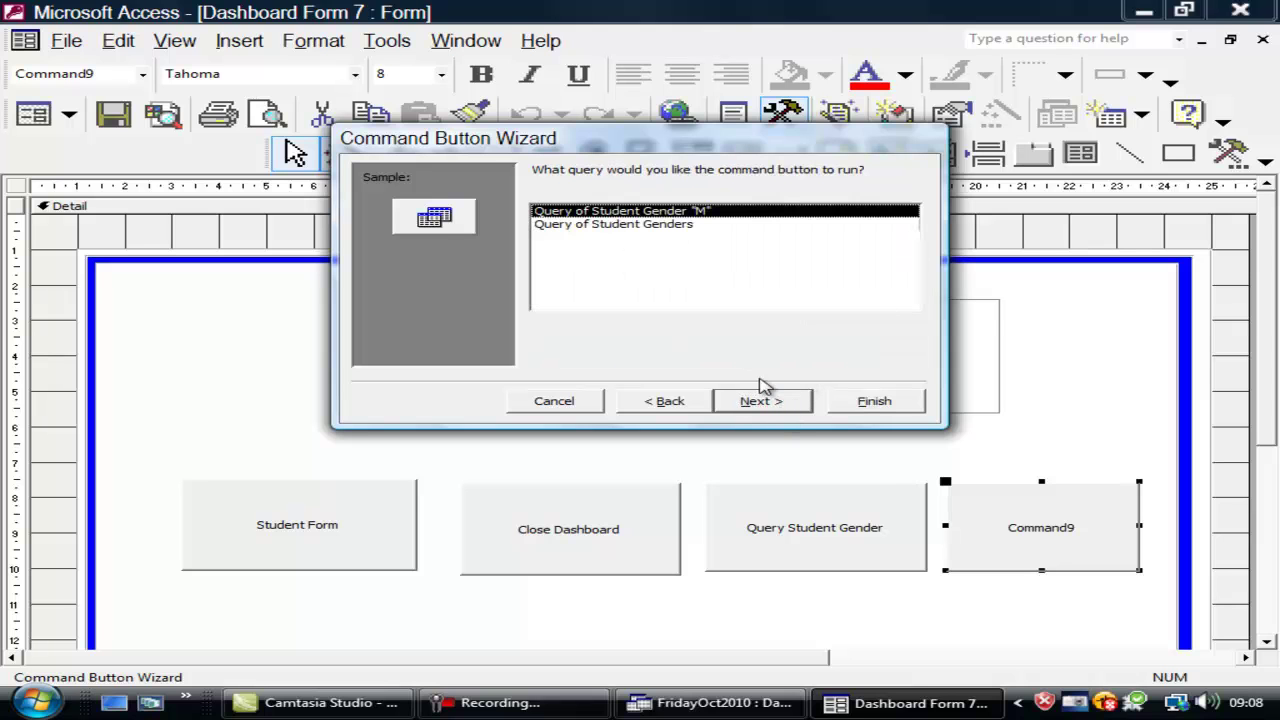
click(752, 404)
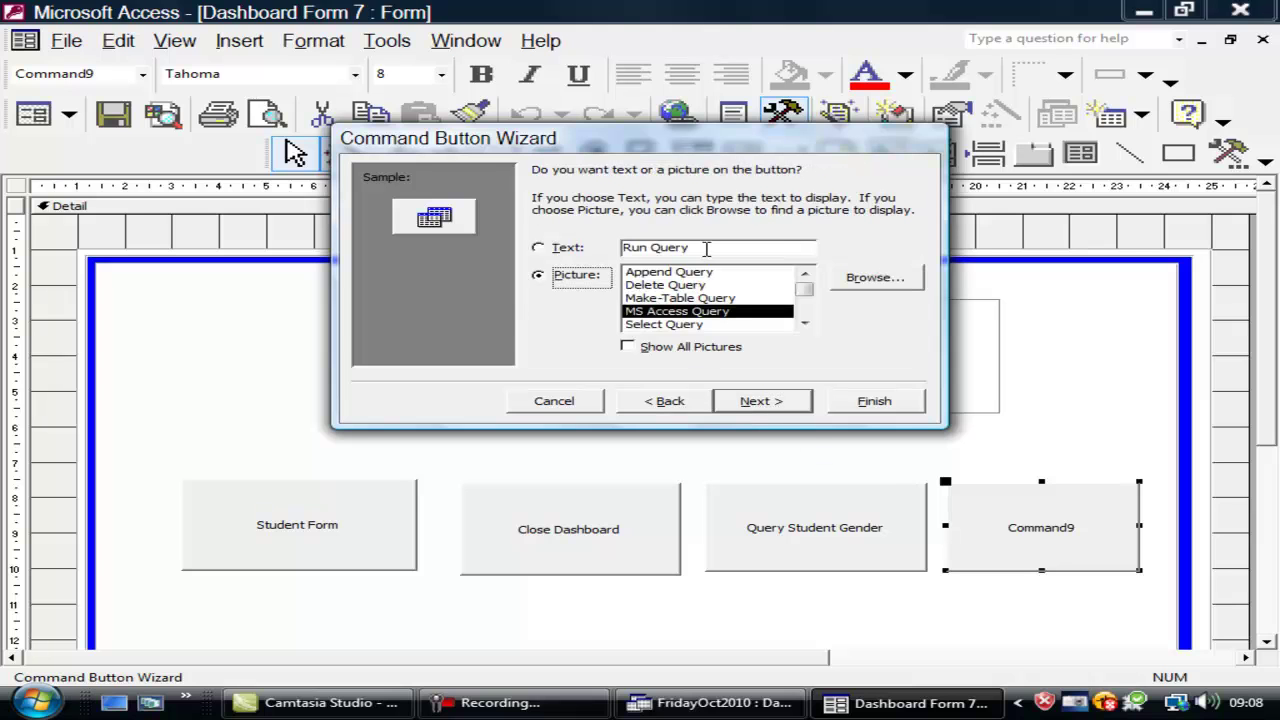
Give the new command button the text "Query M Students" and finish the wizard with the default button name
click(566, 246)
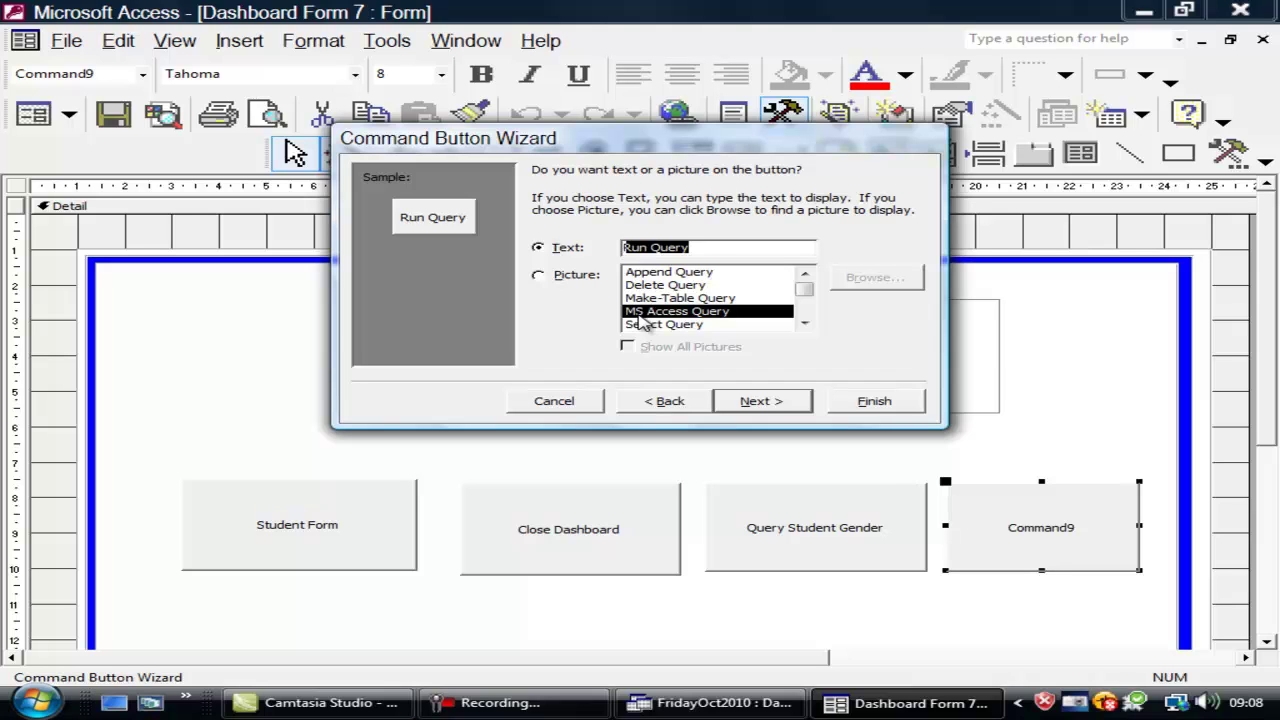
text(Query)
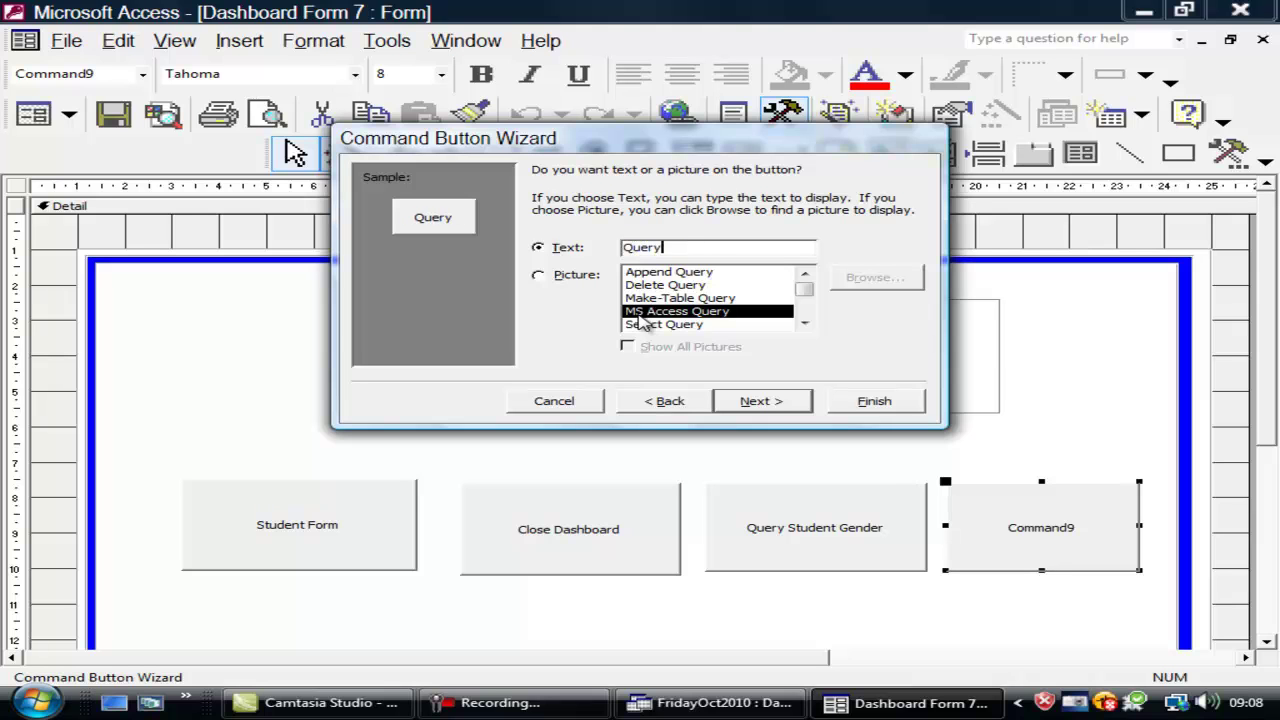
text( M Stud)
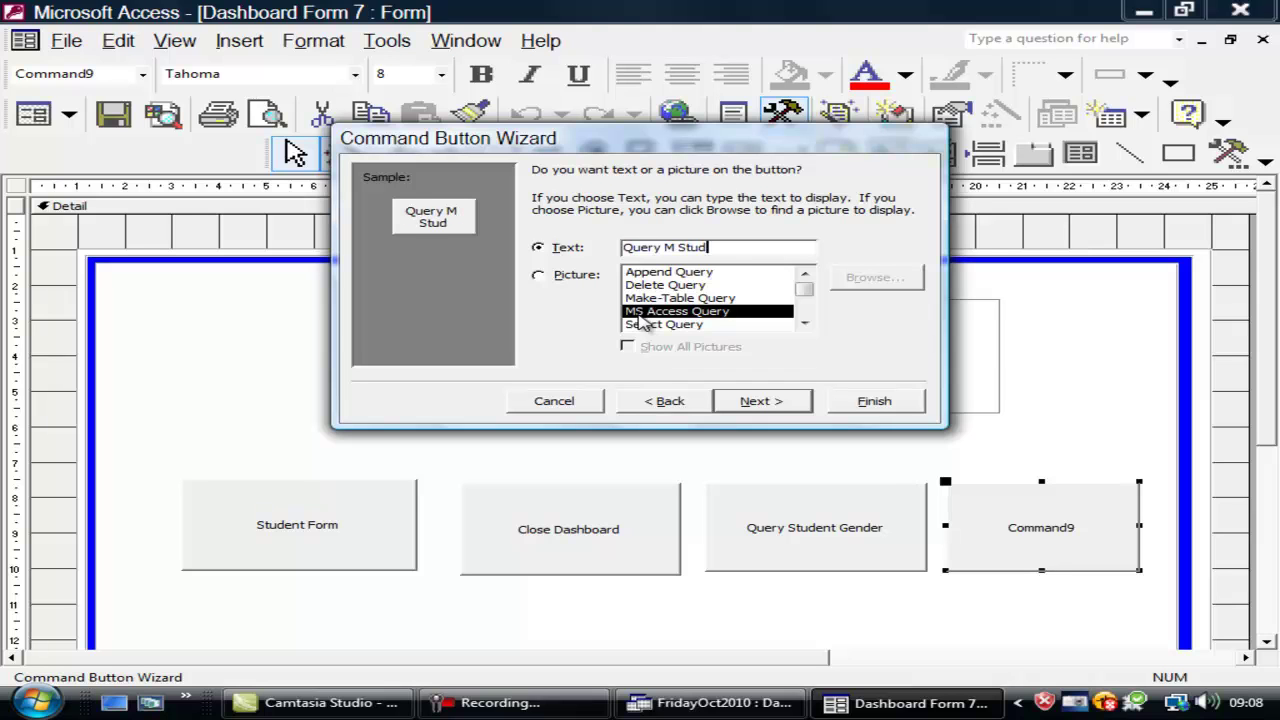
text(ents)
click(773, 410)
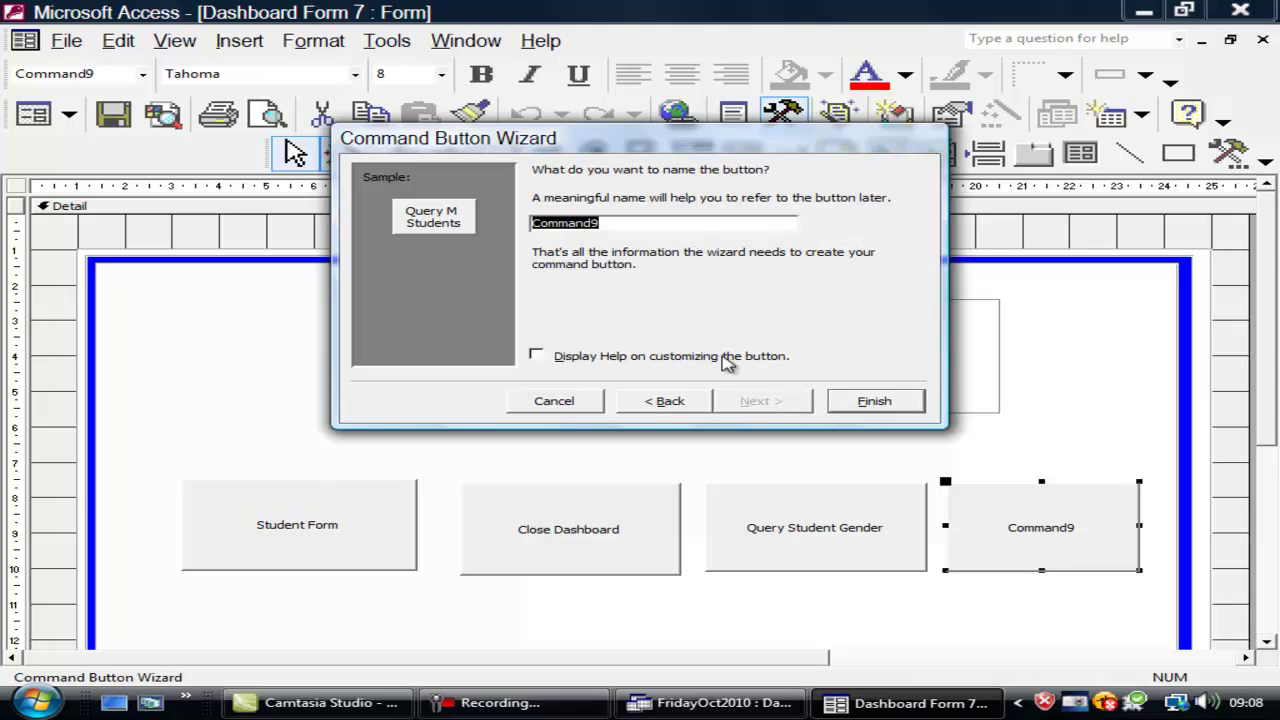
click(851, 405)
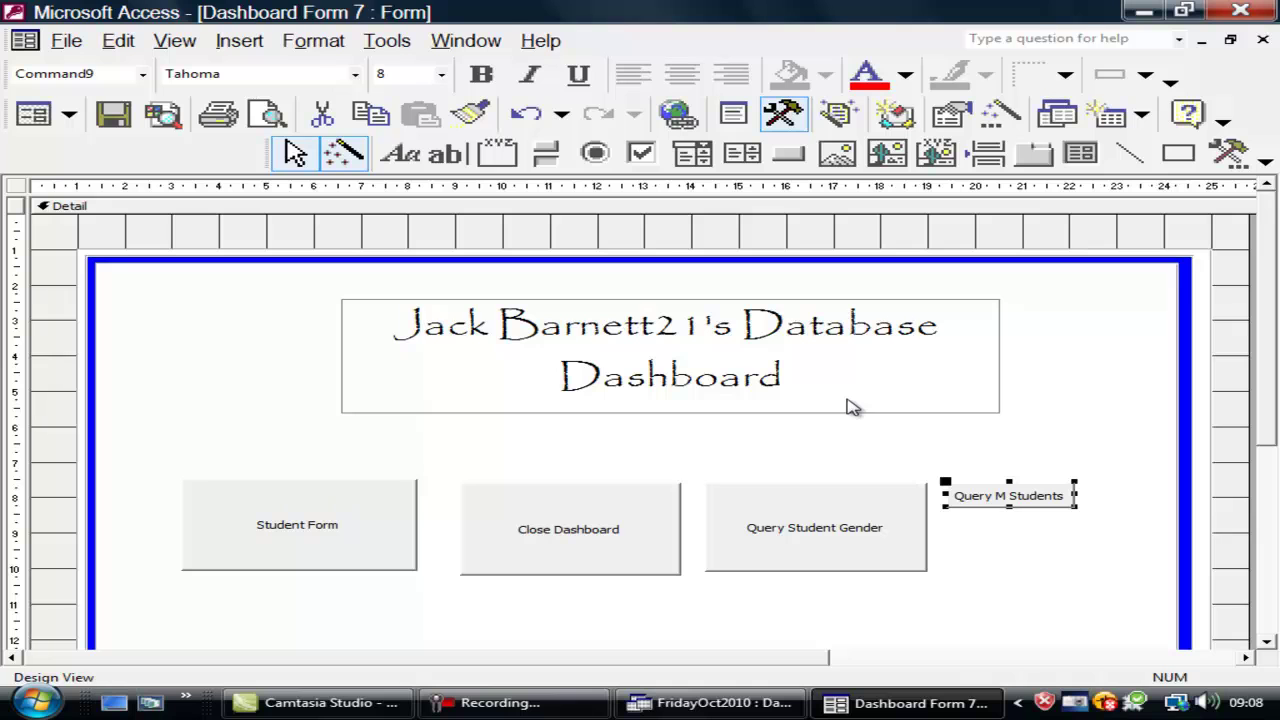
Enlarge the Query M Students button to about the height and width of the neighbouring buttons and save the form
drag(1013, 508, 1008, 570)
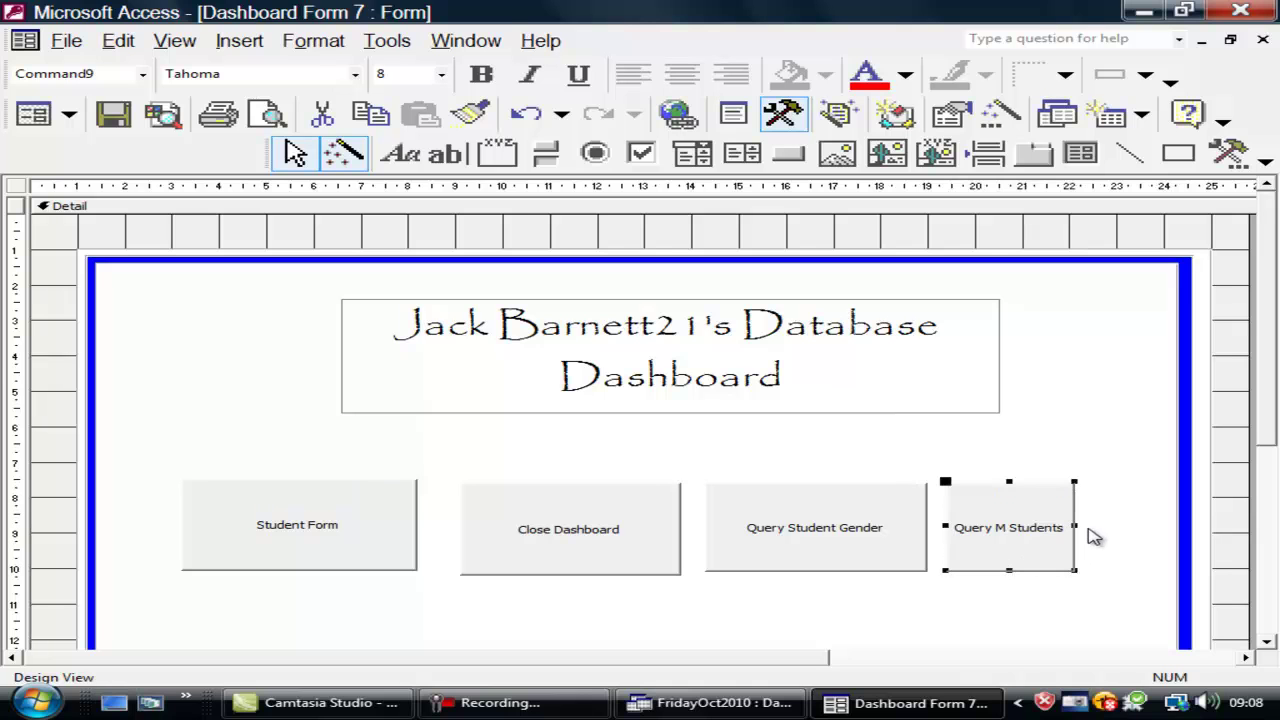
drag(1075, 526, 1122, 526)
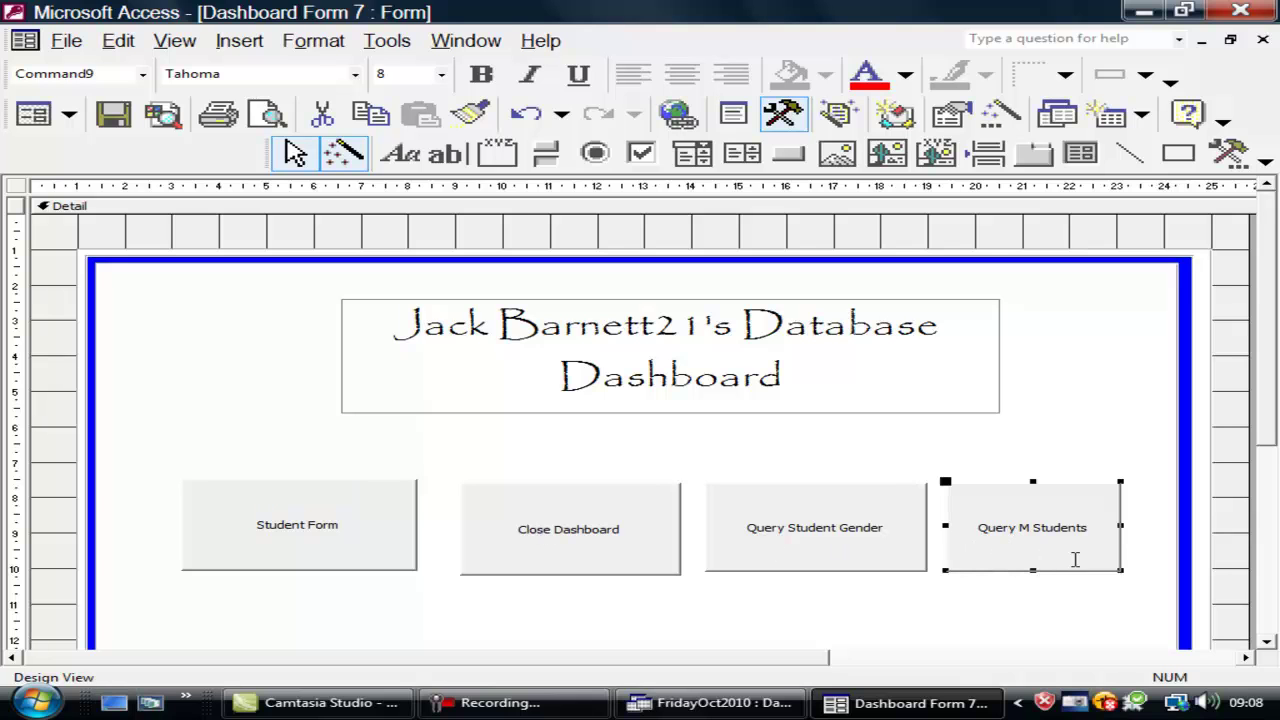
drag(1122, 526, 1130, 527)
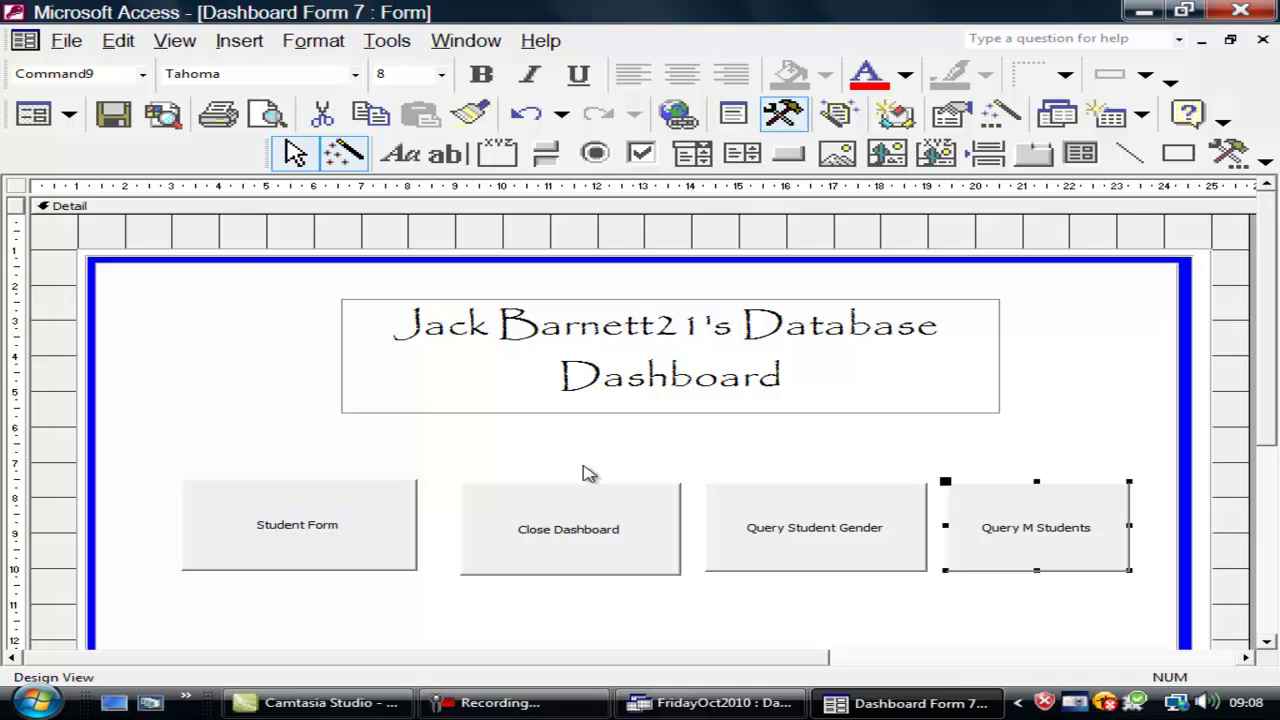
click(113, 116)
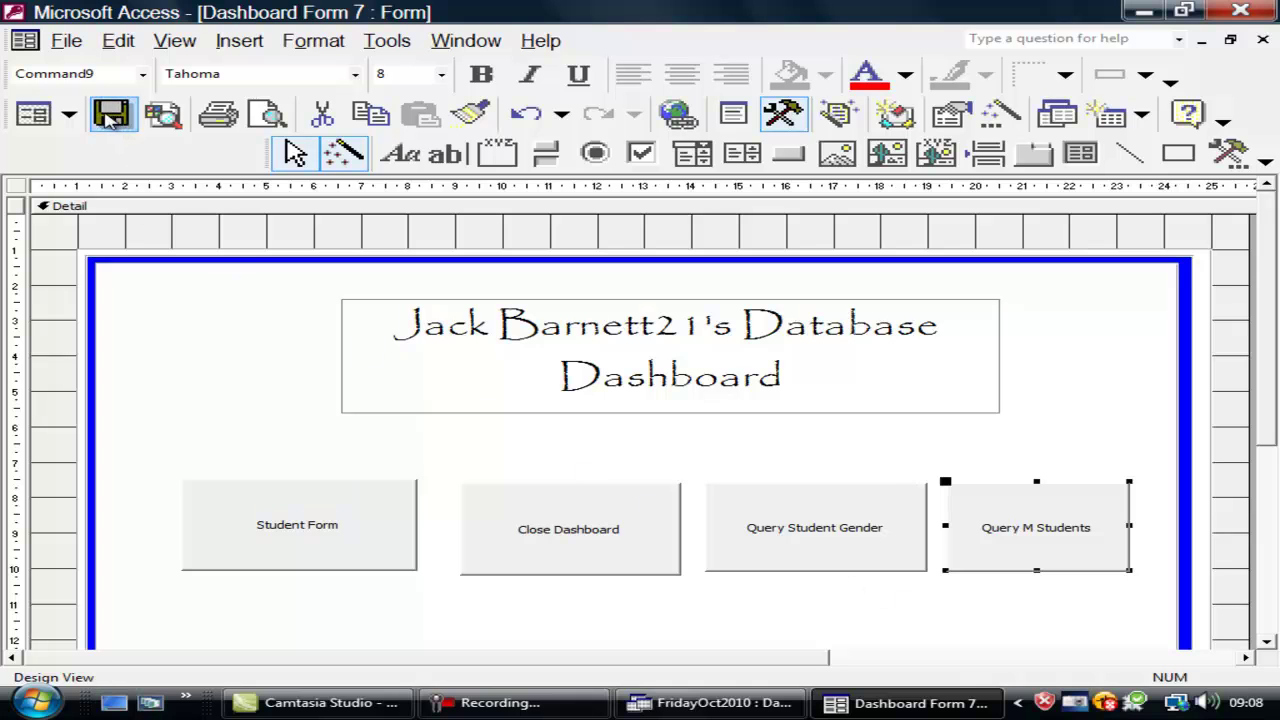
Test the Query M Students button in Form view and close the Visual Basic debugger
click(33, 115)
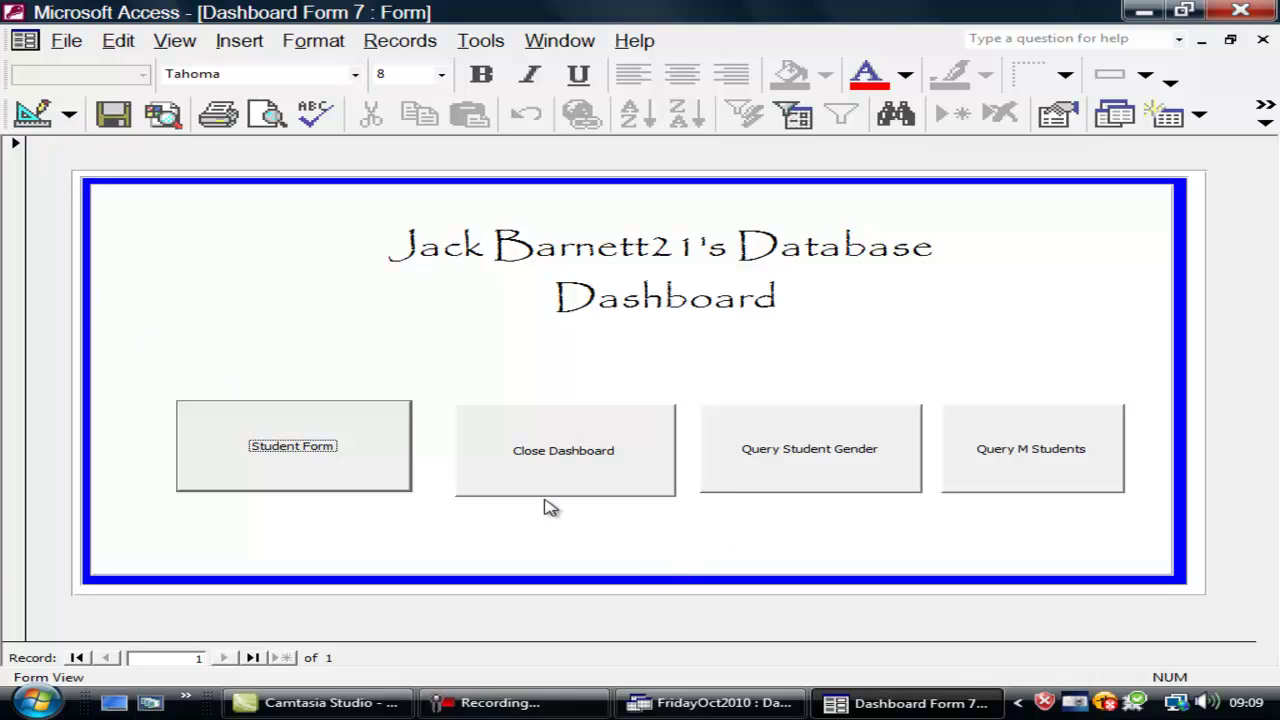
click(1004, 465)
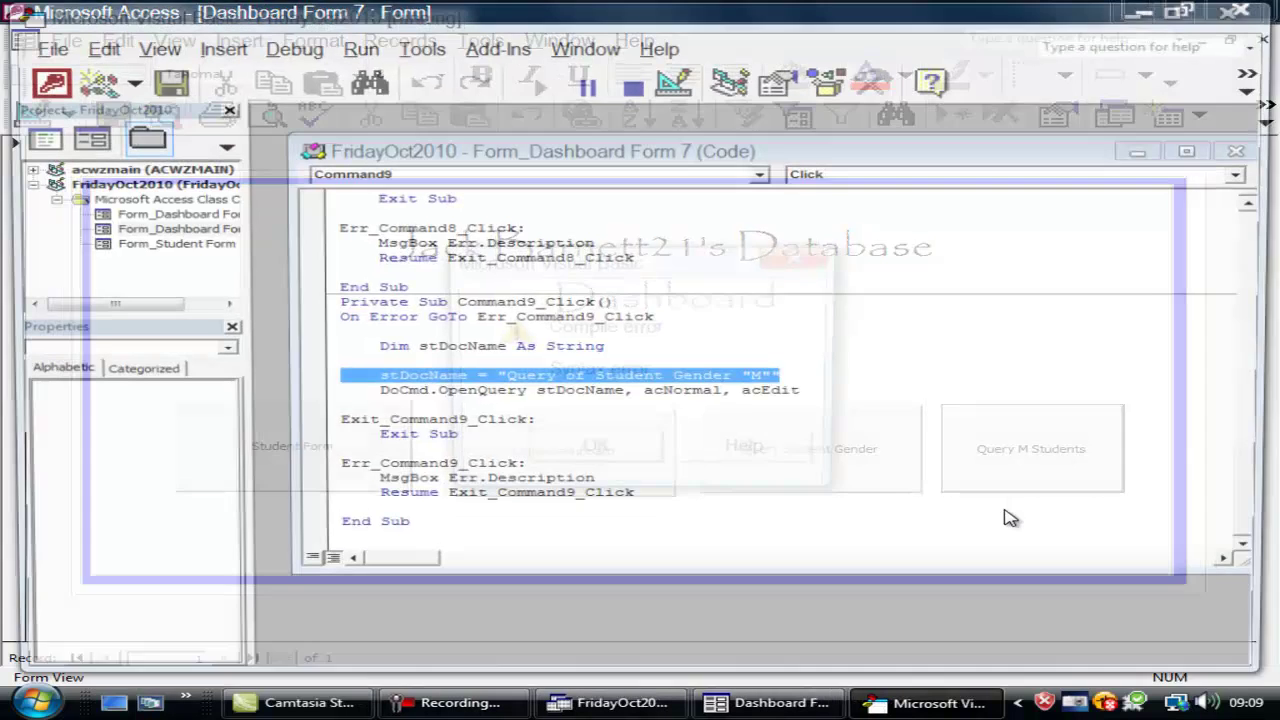
click(636, 450)
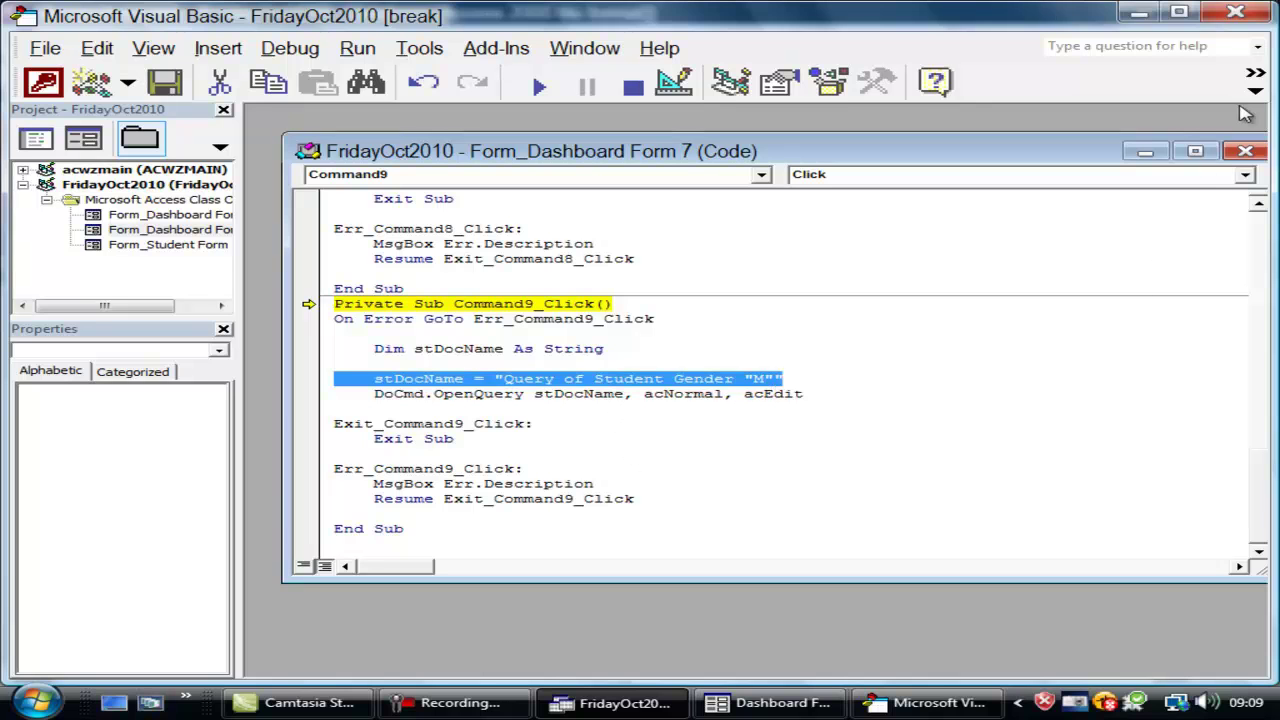
click(1238, 13)
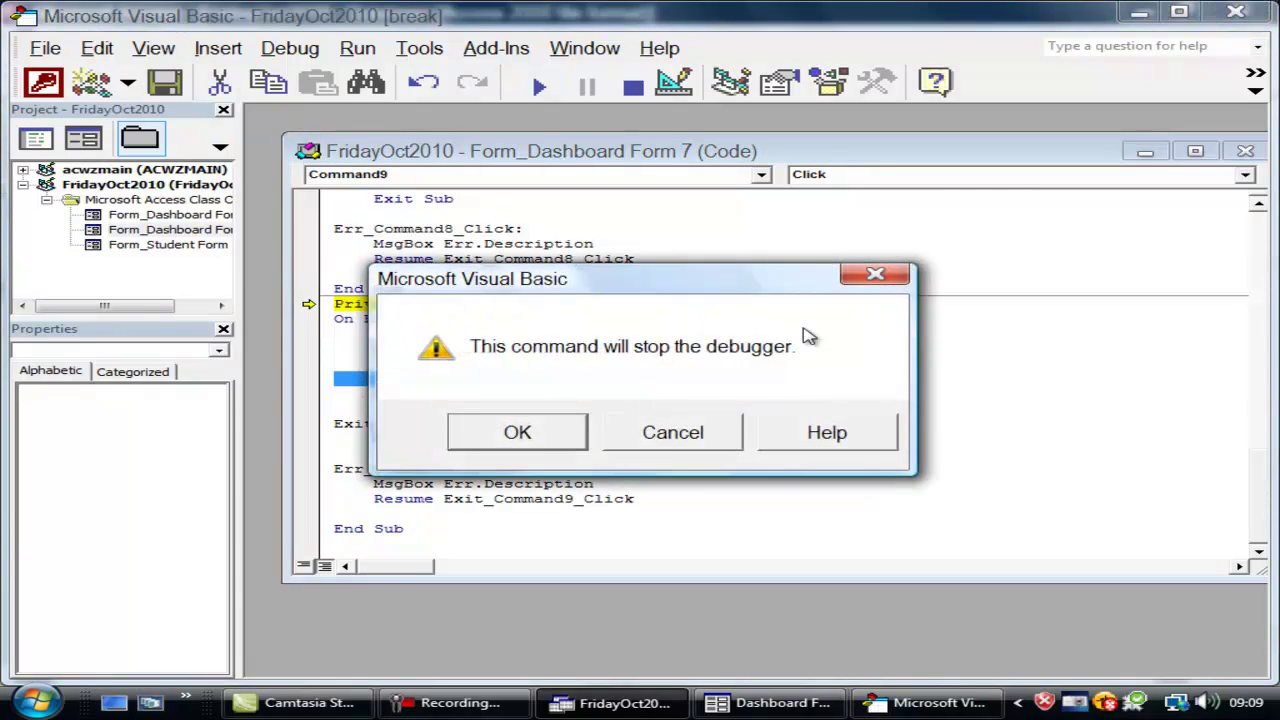
click(577, 440)
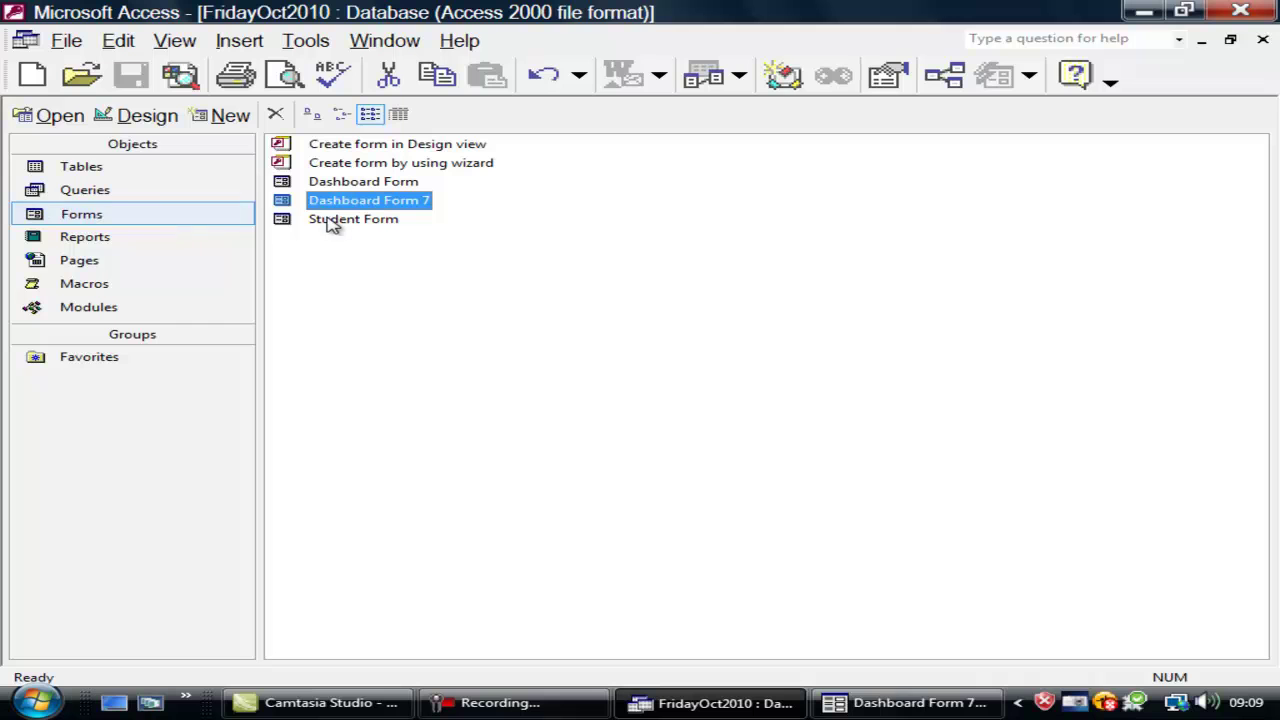
Rename the query 'Query of Student Gender "M"' as 'Query of Male Students'
click(90, 214)
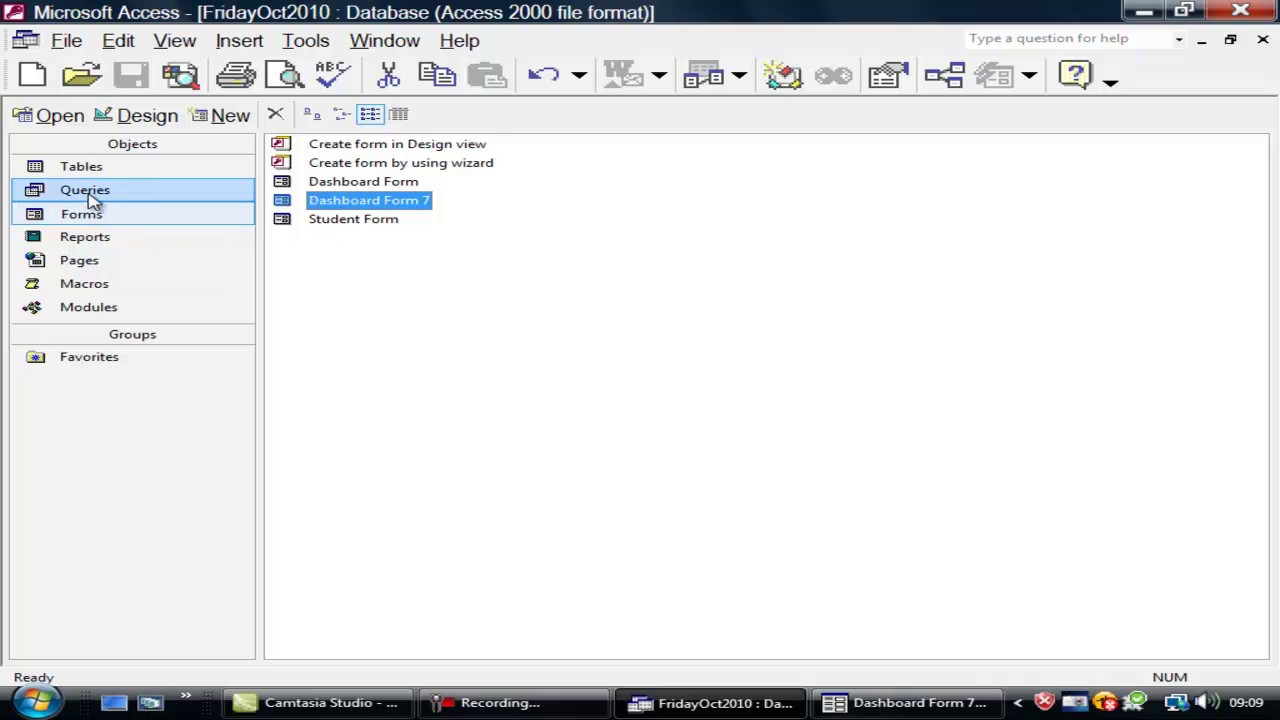
click(86, 191)
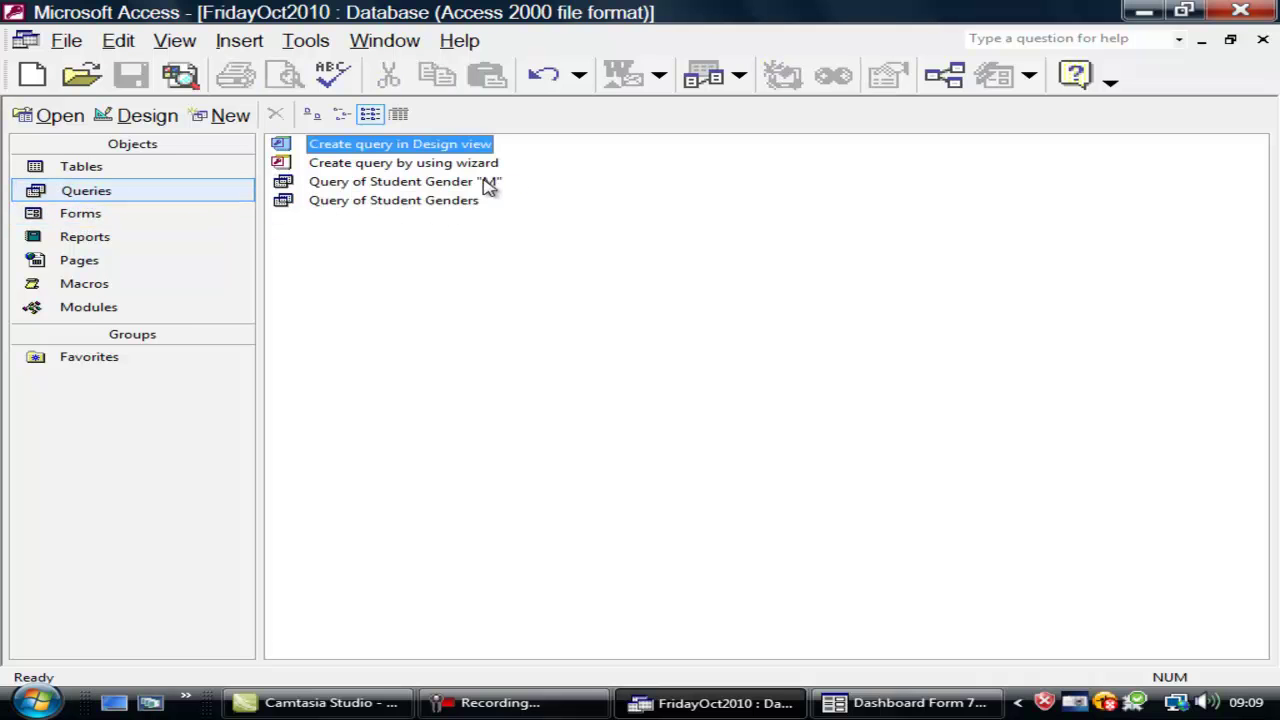
right_click(449, 183)
click(573, 548)
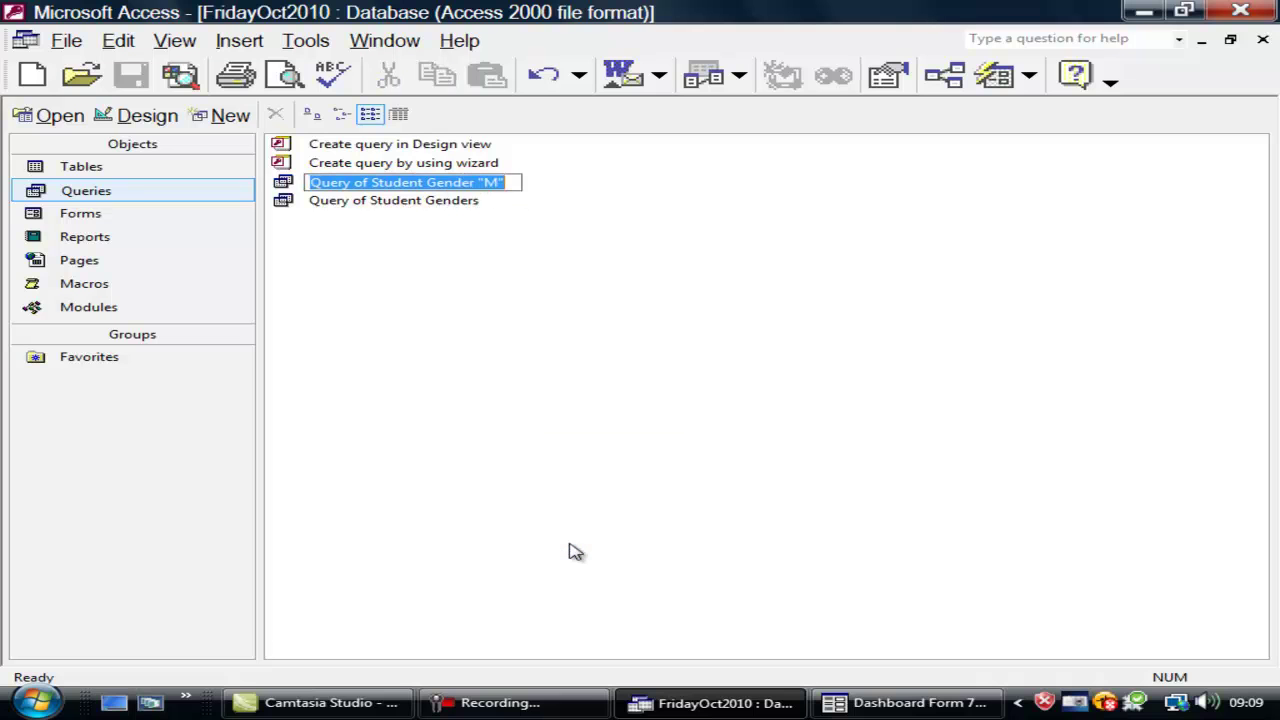
click(506, 182)
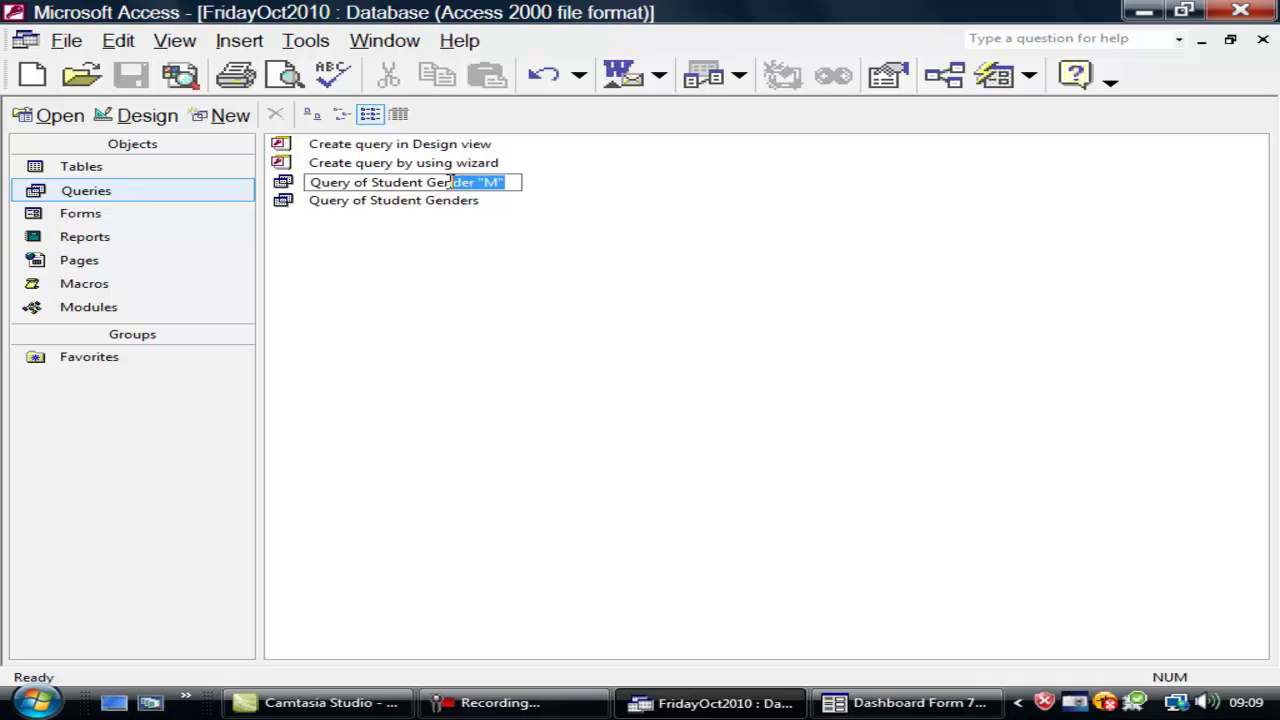
drag(431, 180, 390, 178)
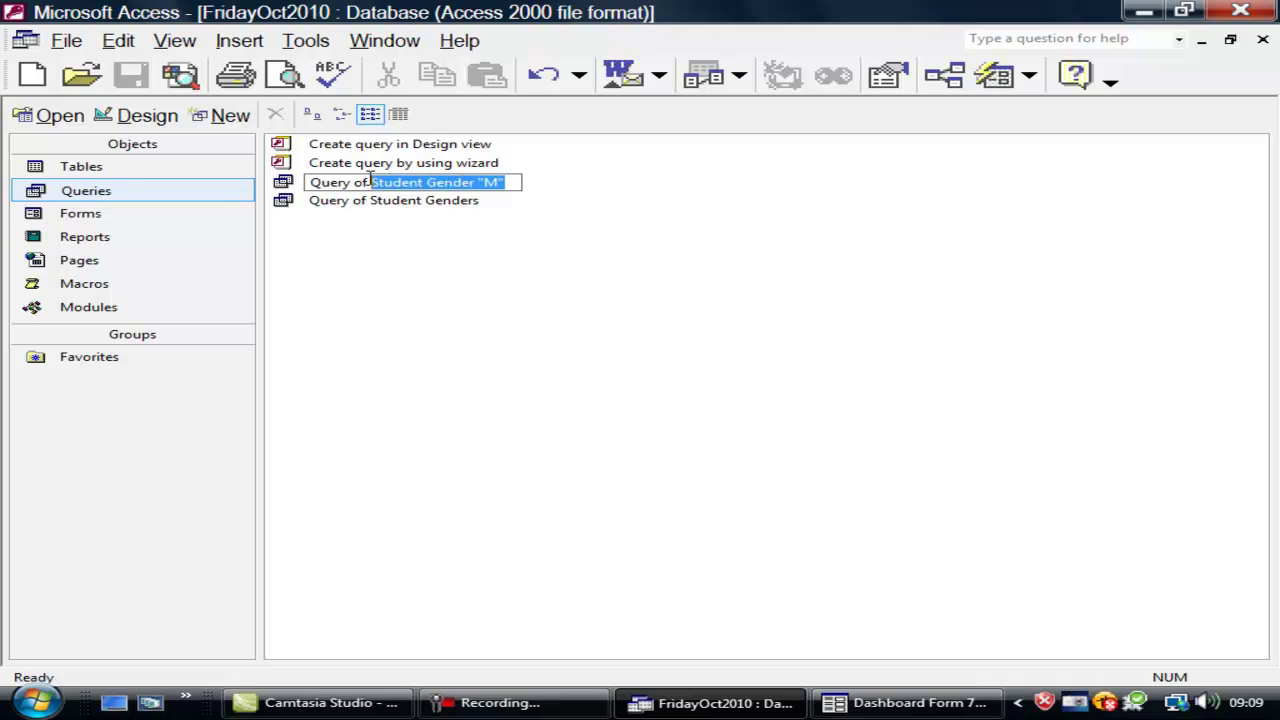
text(Male)
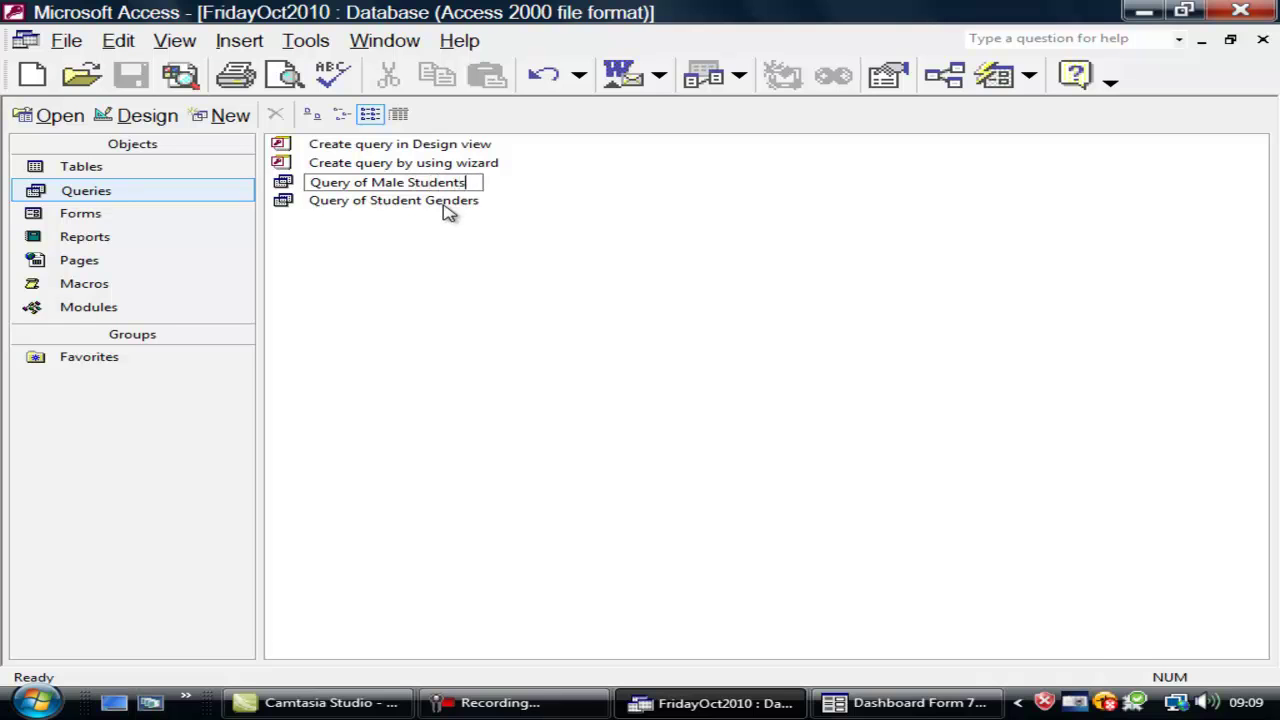
click(437, 237)
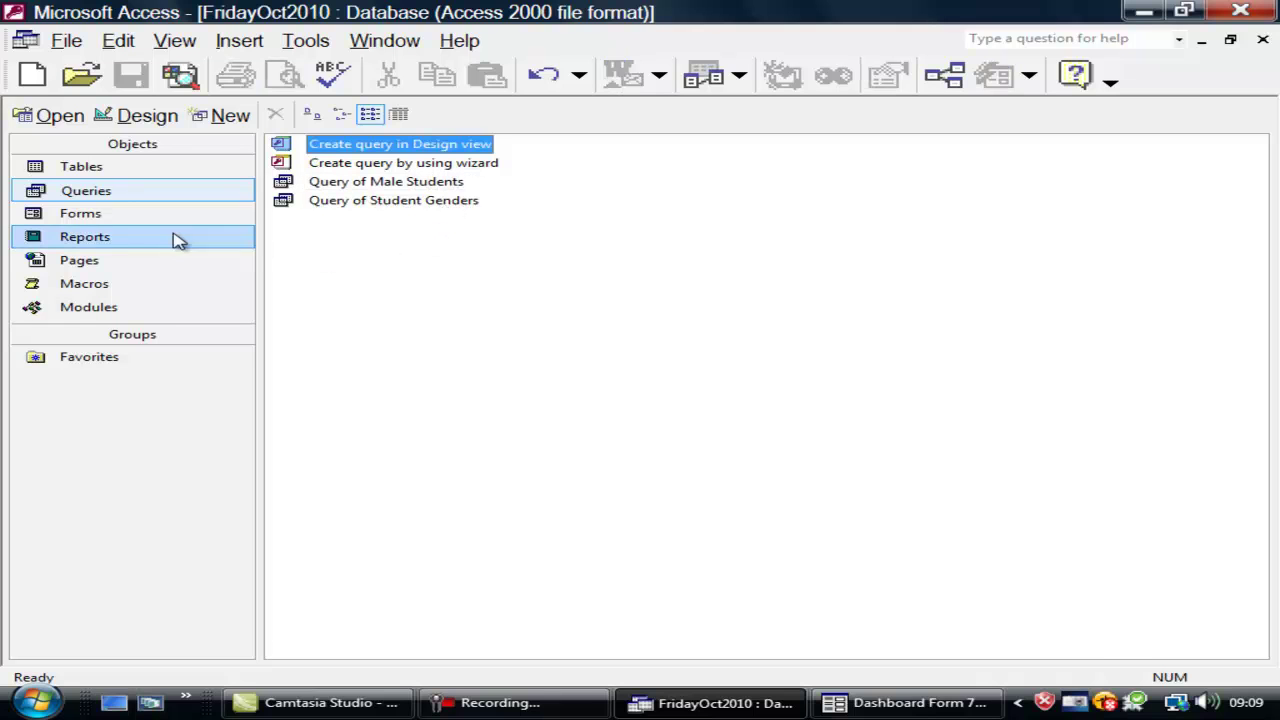
Reopen Dashboard Form 7, test the Query M Students button and dismiss the compile error
click(88, 218)
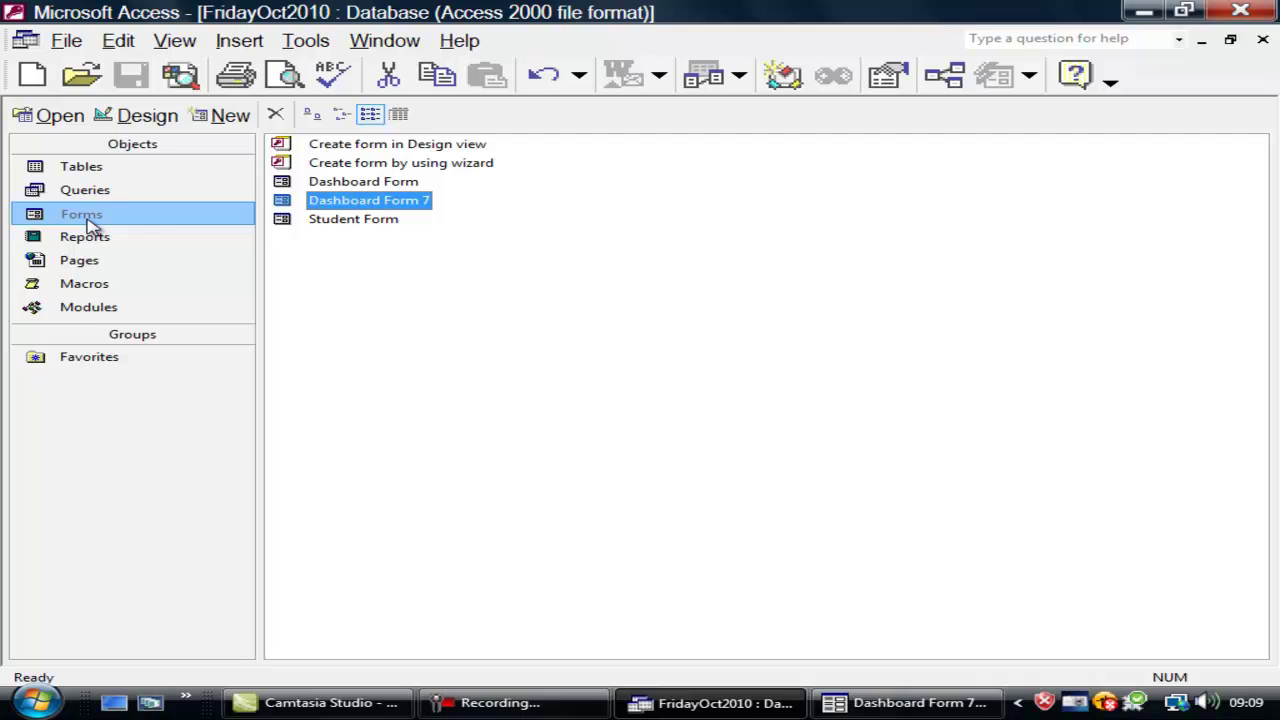
double_click(335, 204)
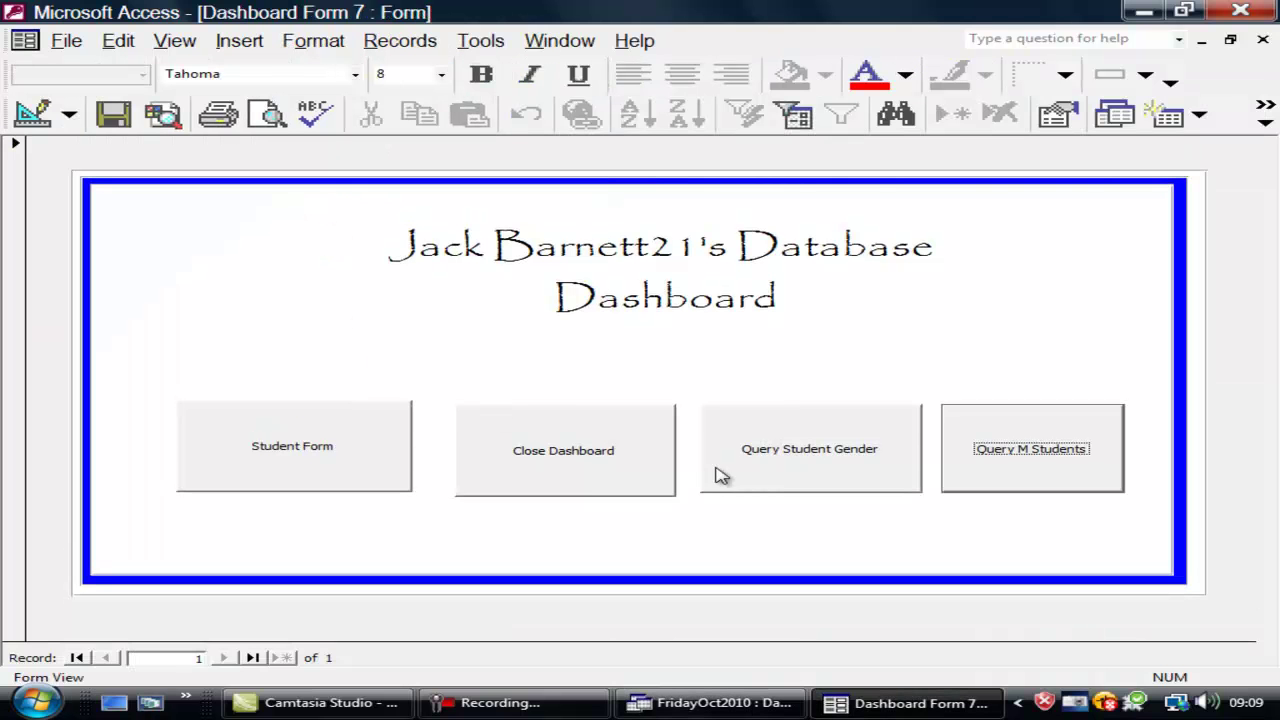
click(1033, 477)
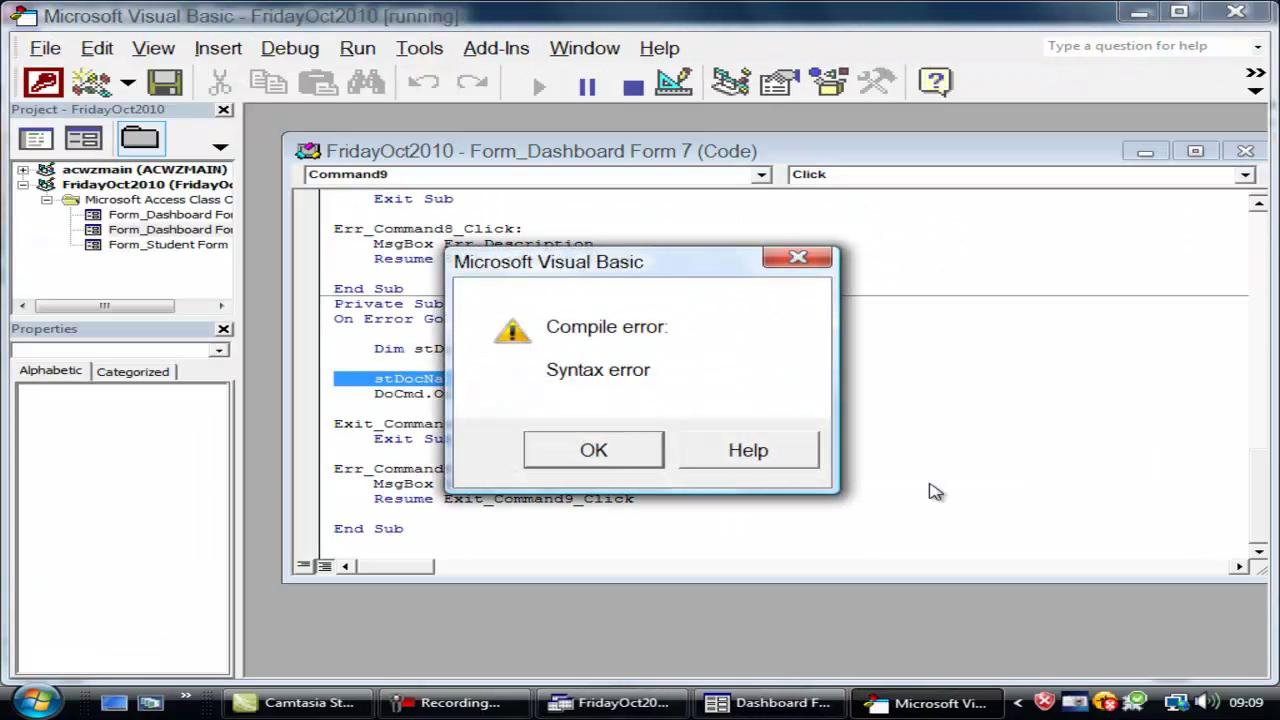
click(651, 452)
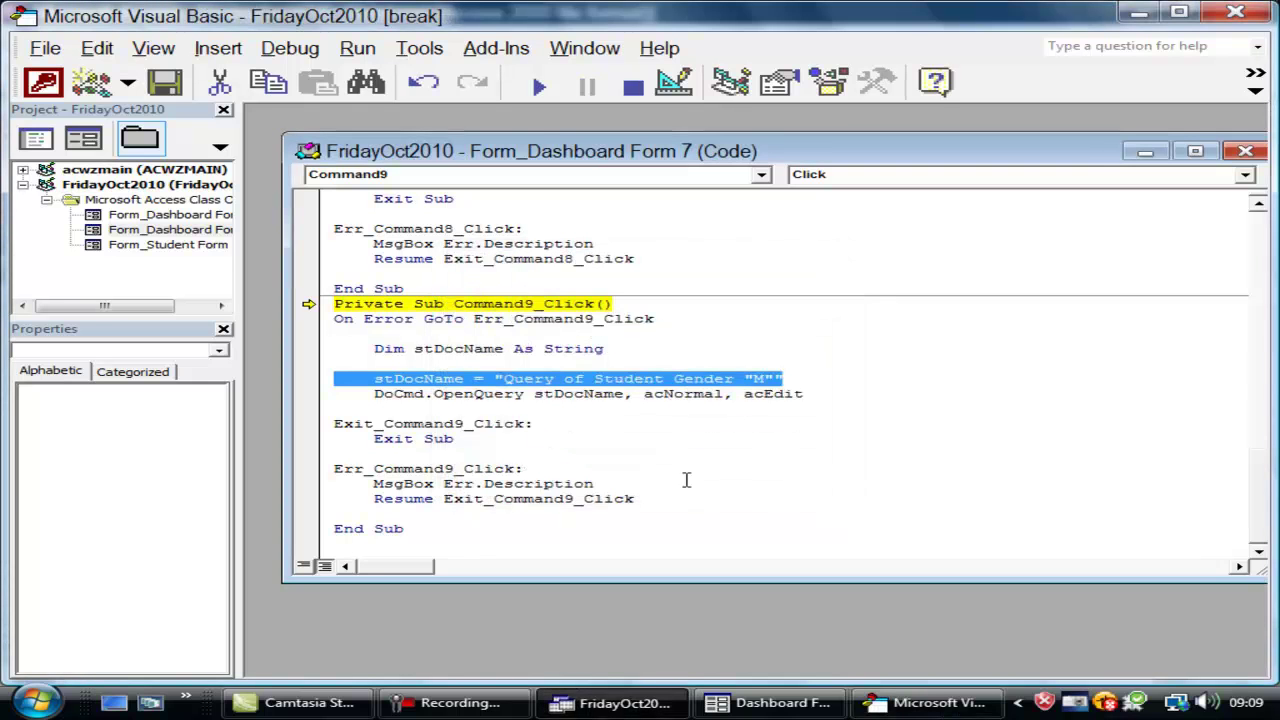
Delete the stDocName assignment line from the Command9_Click procedure, then close the code window and stop the Visual Basic debugger
right_click(755, 385)
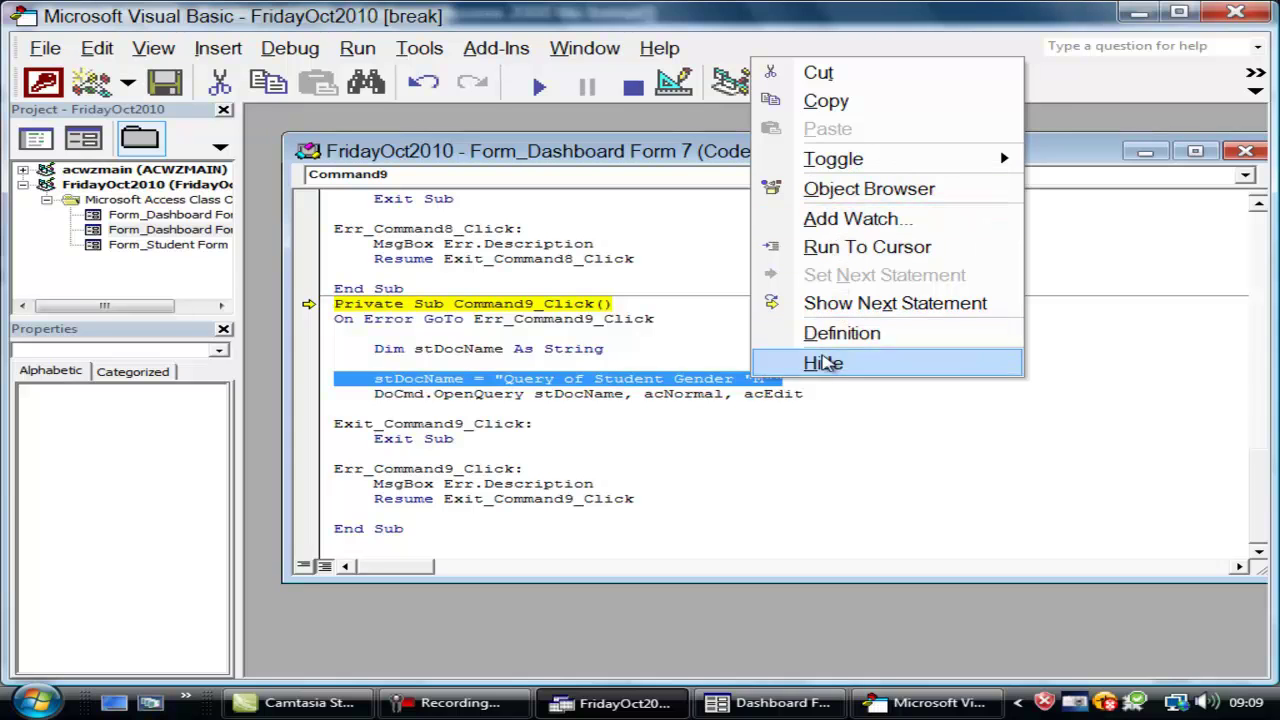
click(810, 419)
drag(788, 375, 378, 383)
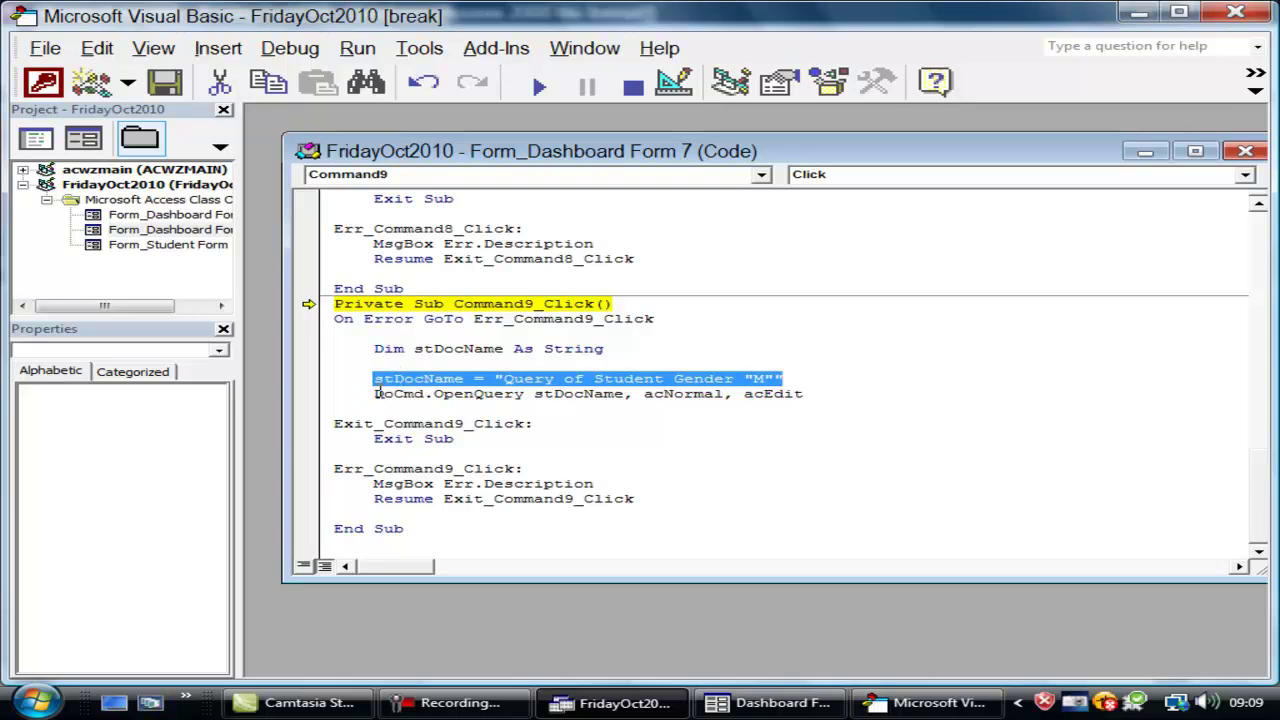
key(Delete)
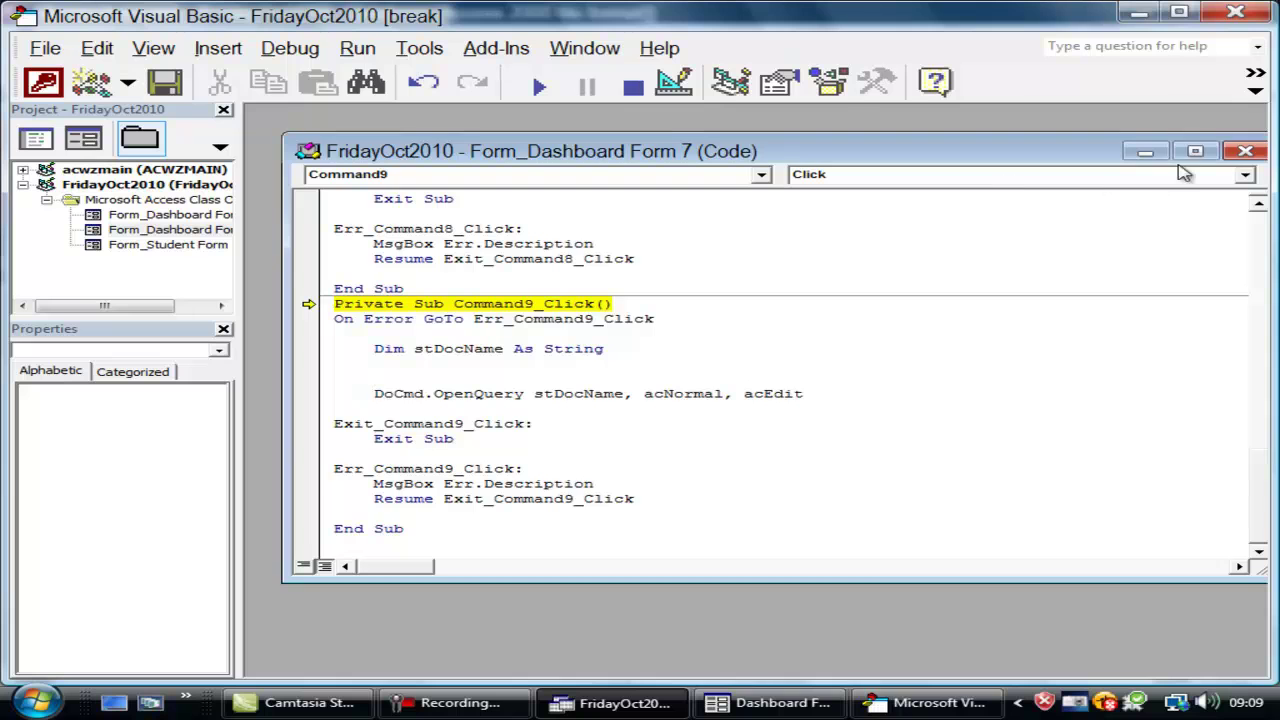
click(1245, 152)
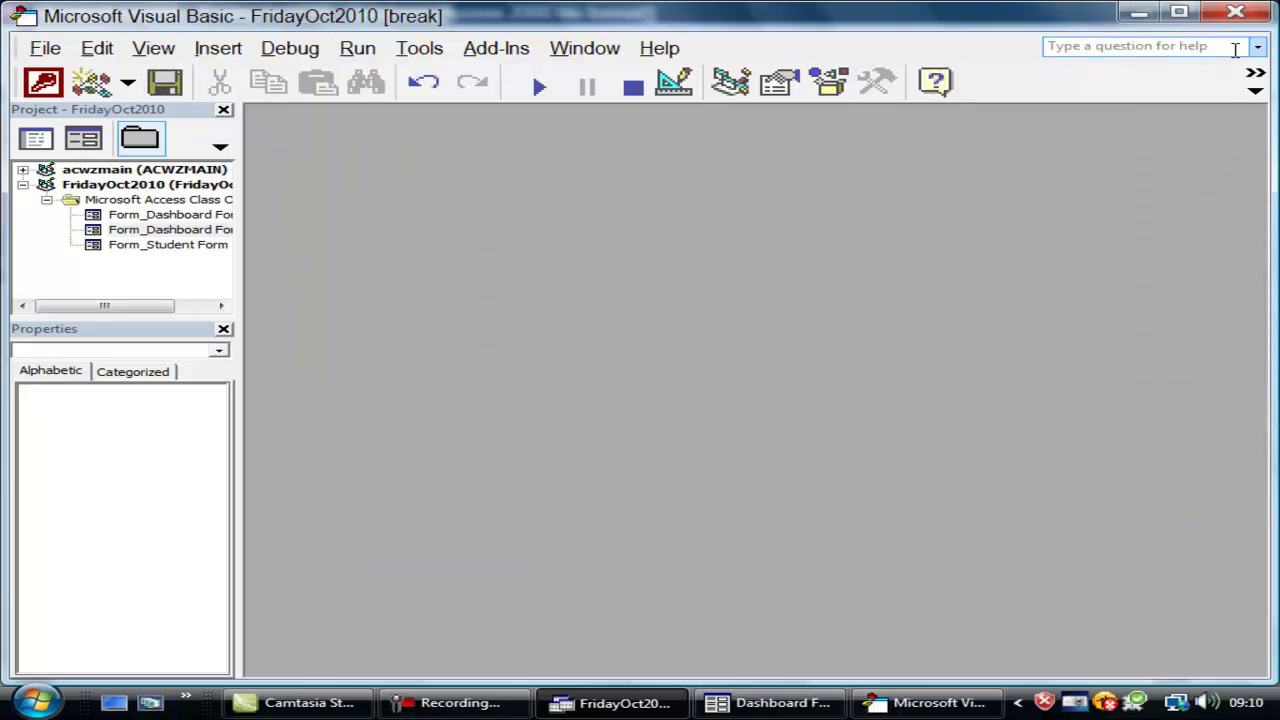
click(1236, 12)
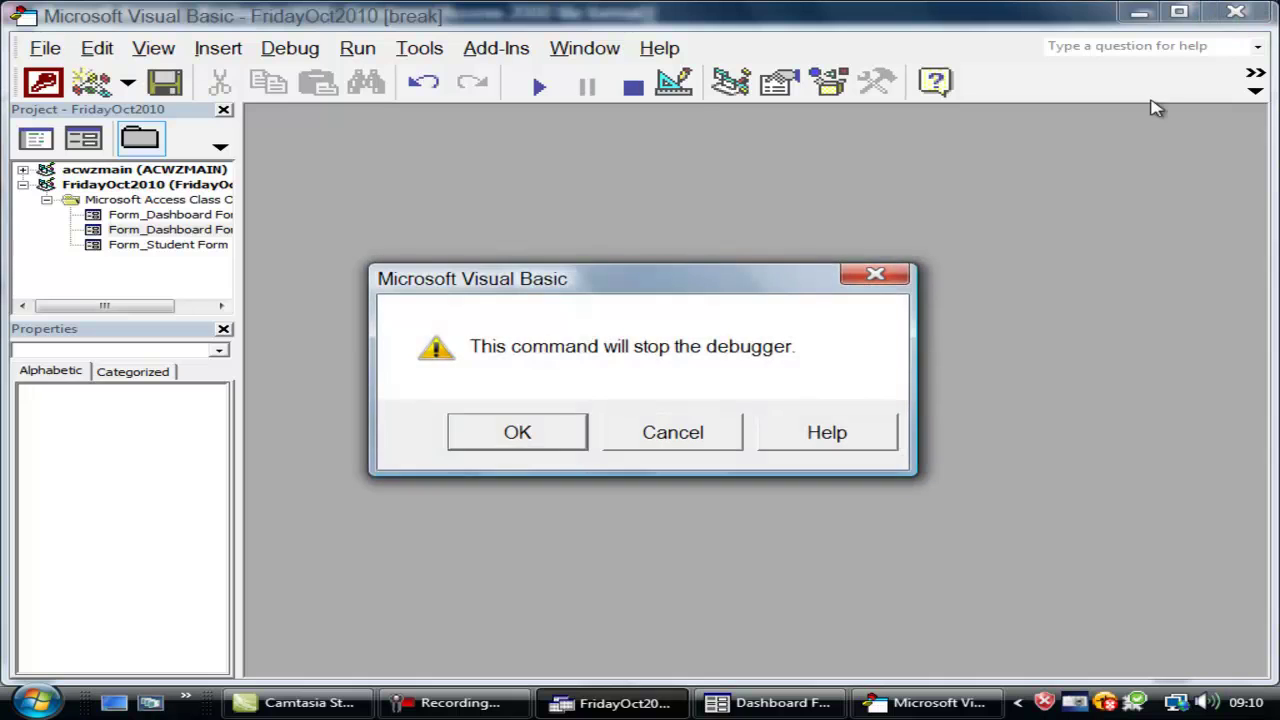
click(584, 440)
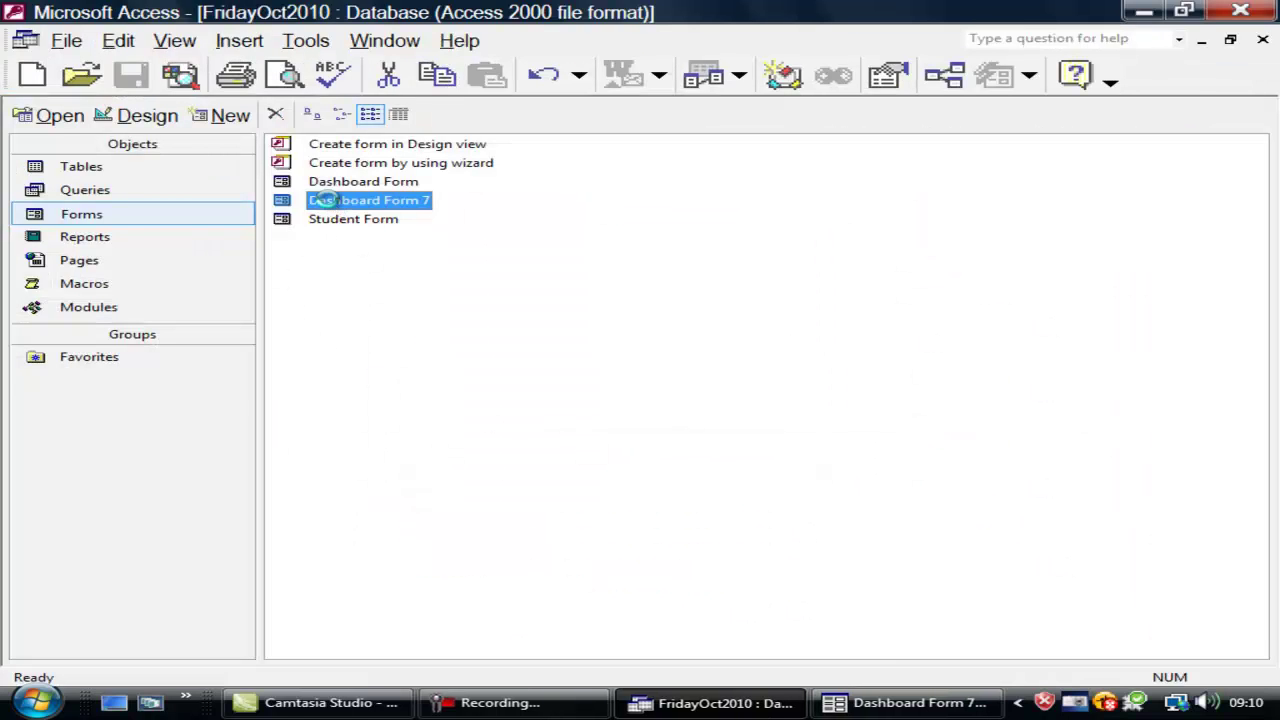
Test the Query M Students and Query Student Gender buttons on Dashboard Form 7, then close the dashboard with its own button
double_click(325, 200)
click(1037, 479)
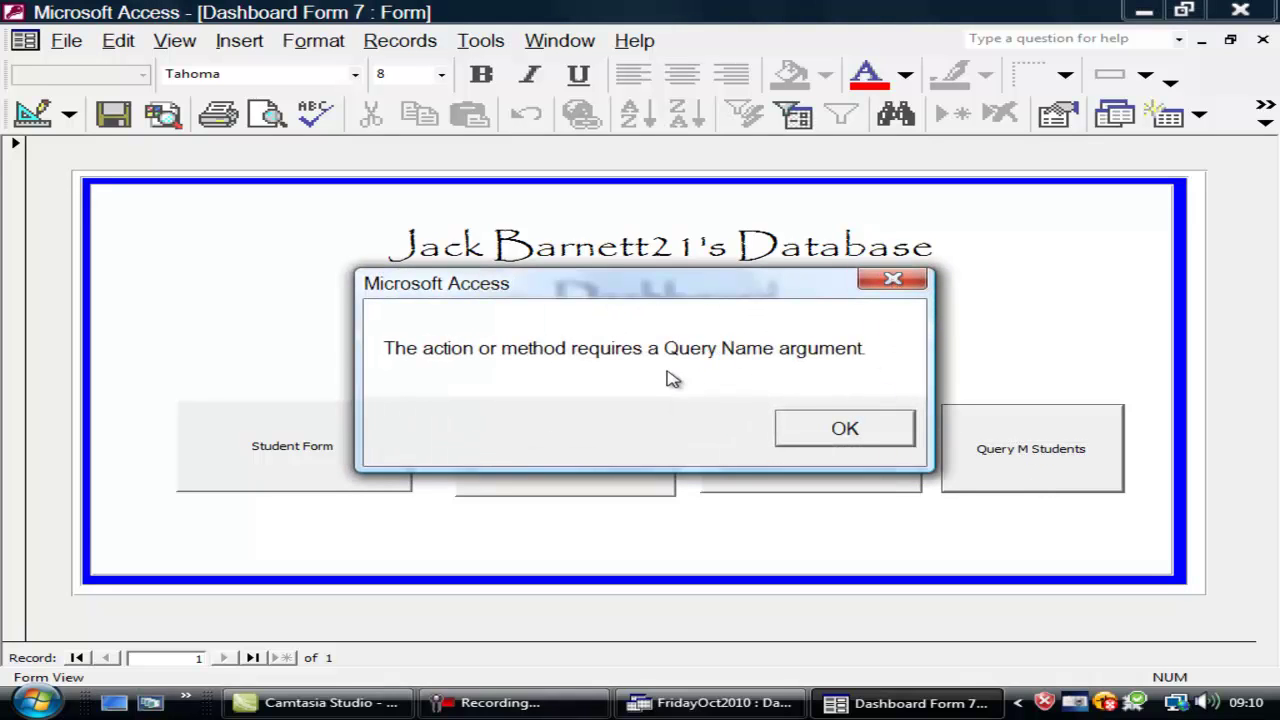
click(826, 434)
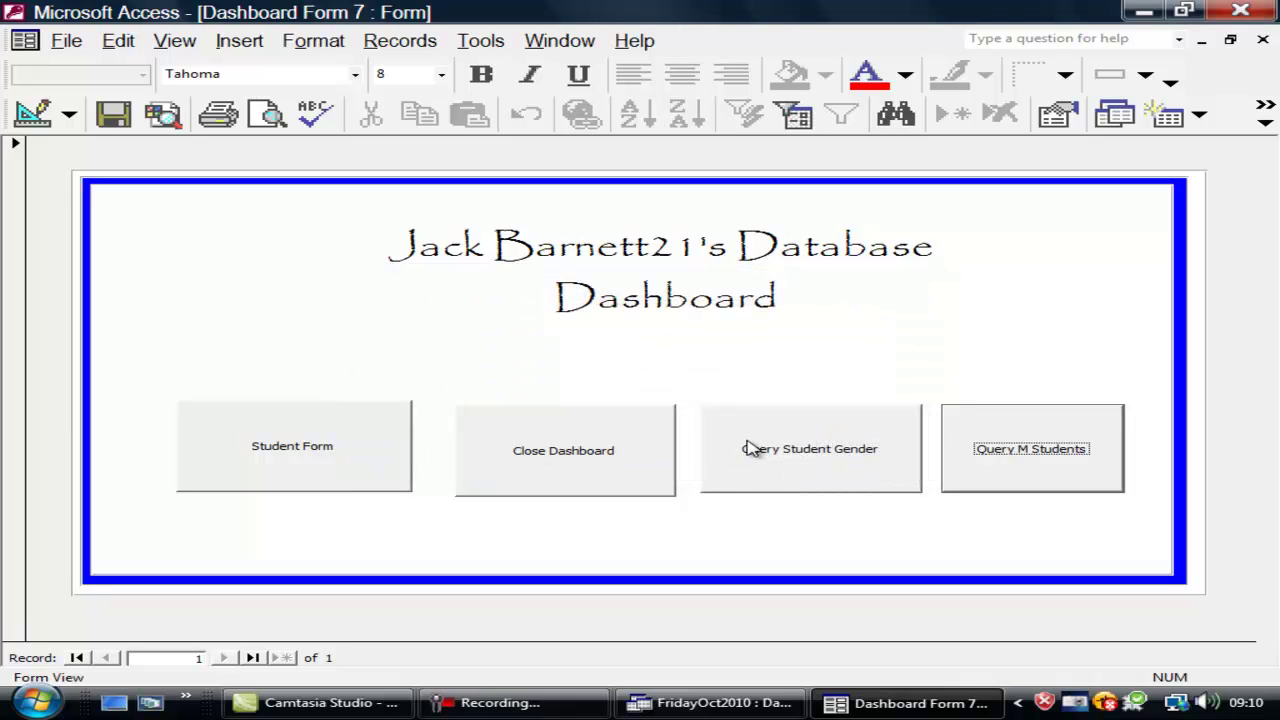
click(797, 463)
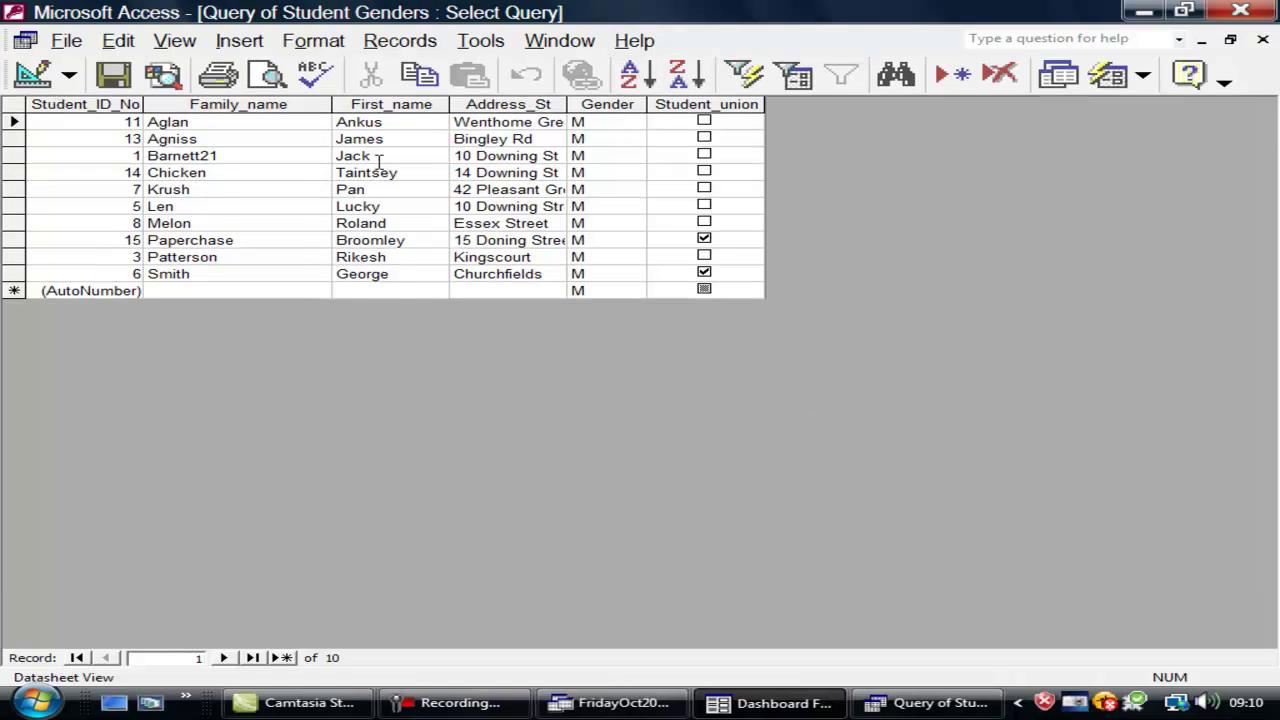
click(1263, 39)
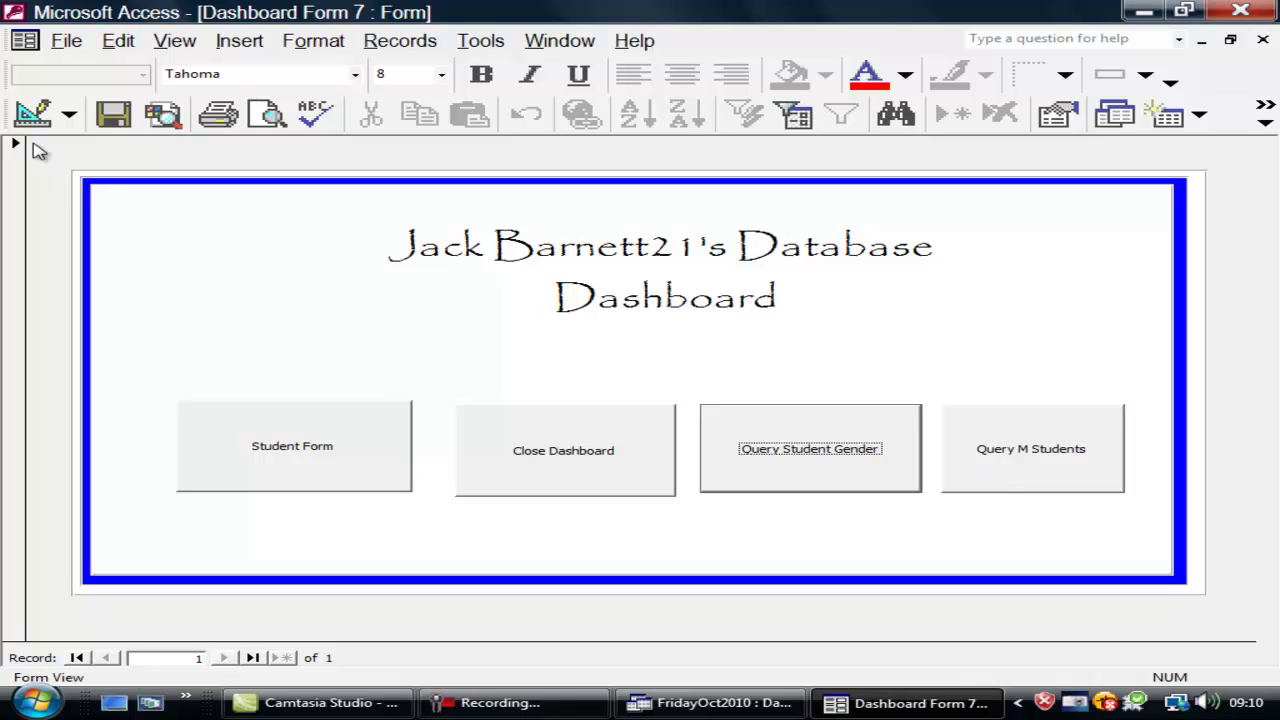
click(482, 440)
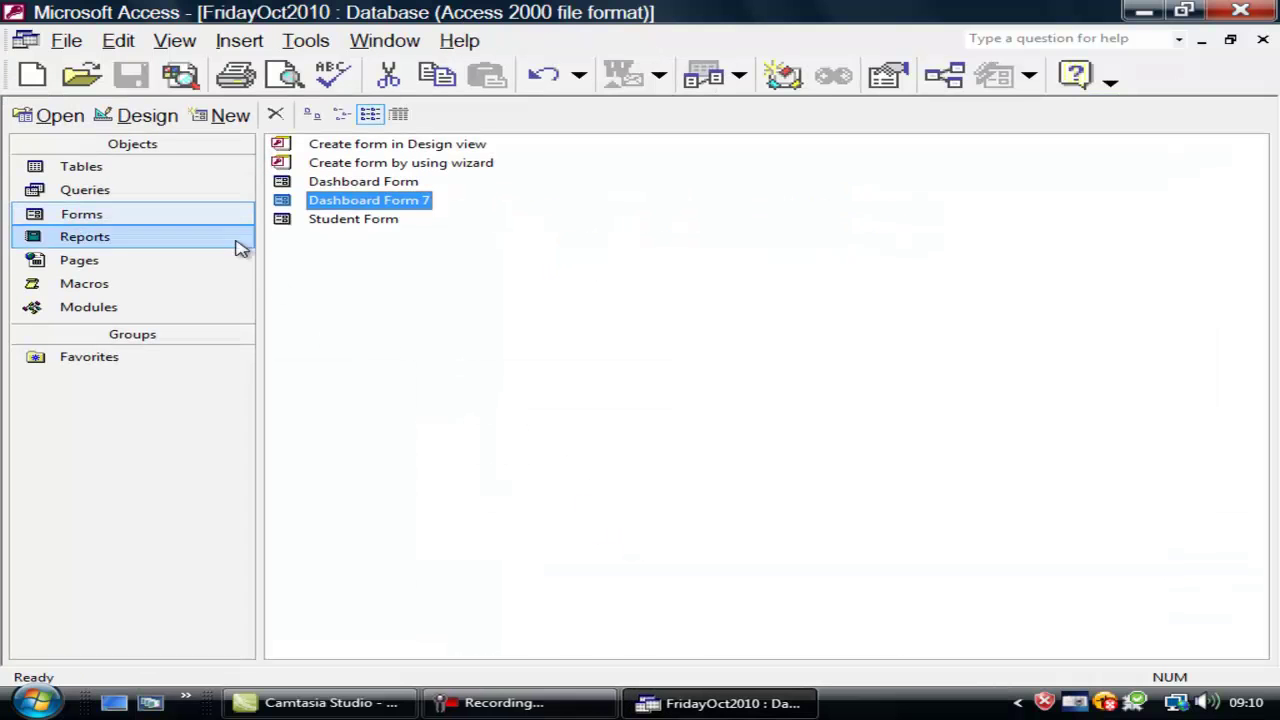
Check the records of Query of Student Genders and Query of Male Students, closing each datasheet after viewing it
click(192, 191)
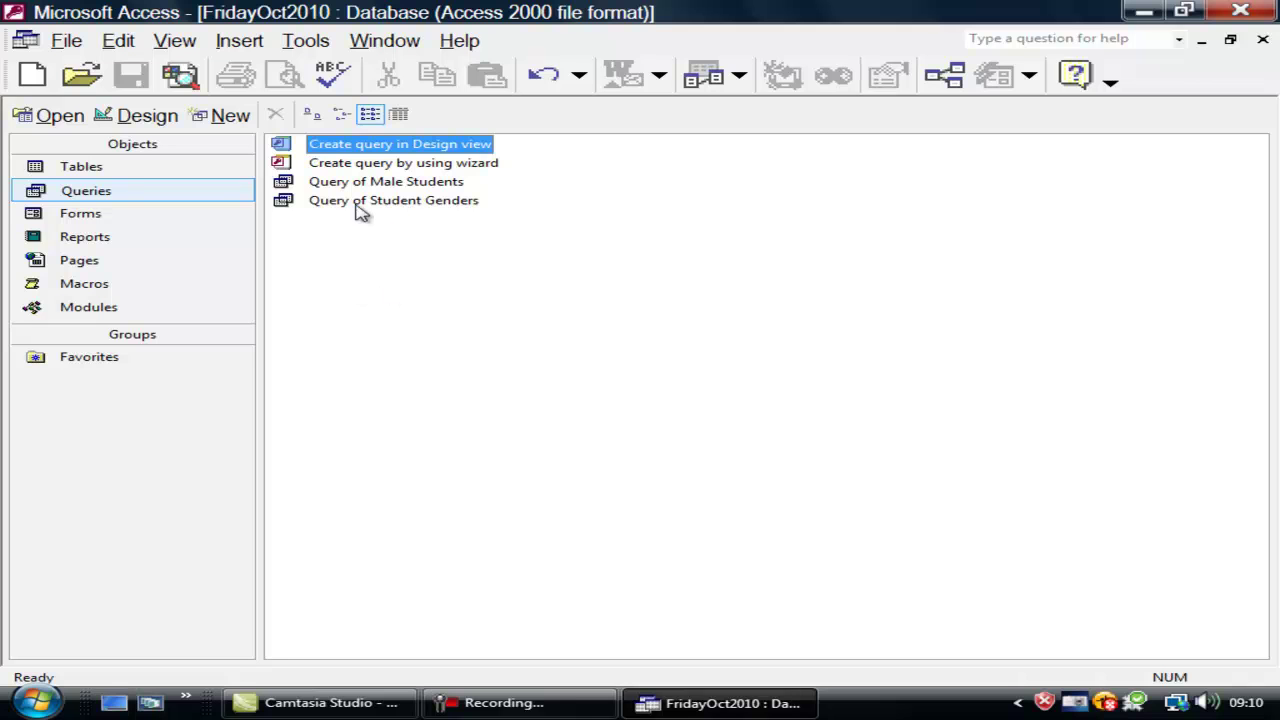
double_click(360, 203)
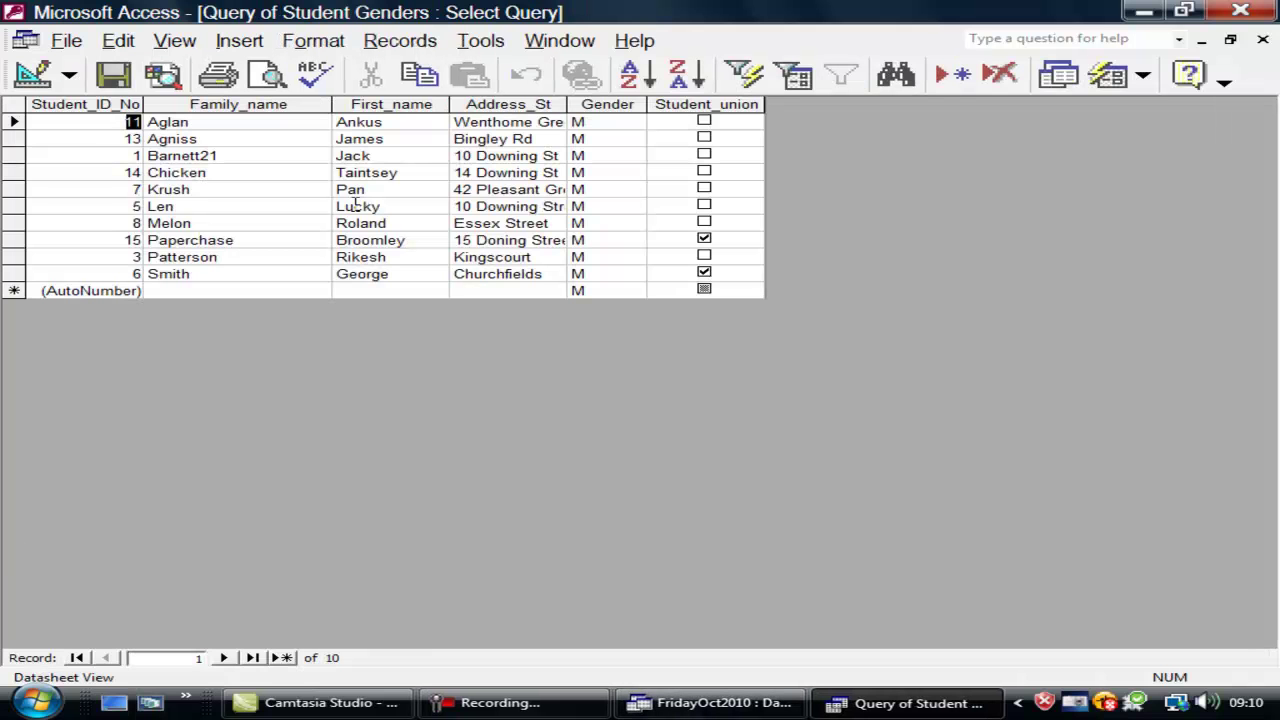
click(1263, 39)
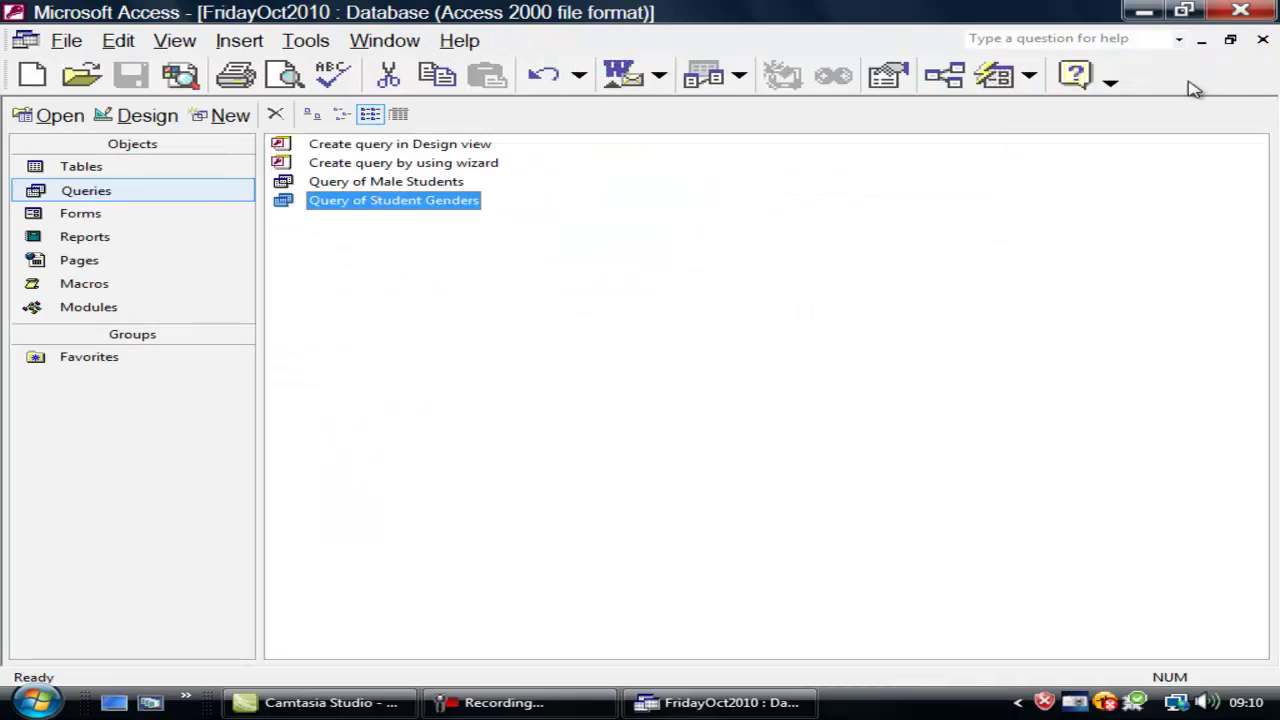
double_click(378, 181)
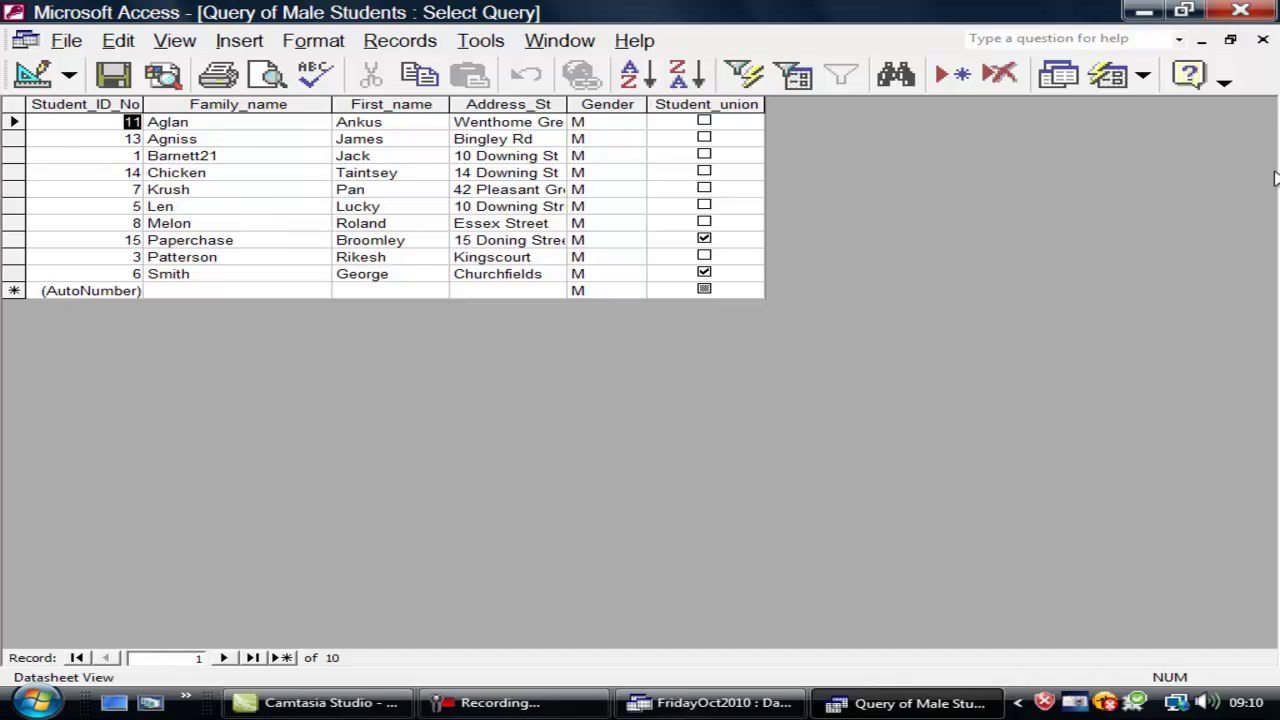
click(1263, 39)
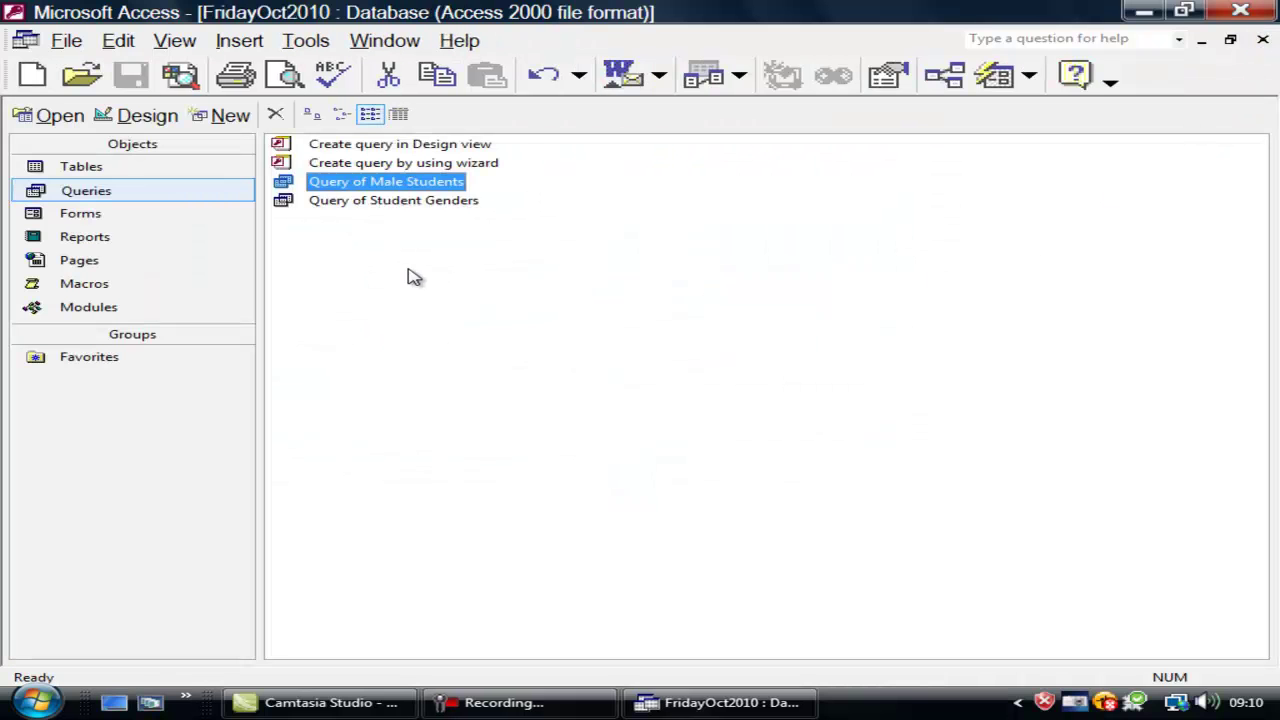
Open Dashboard Form 7 in Design view and delete the Query M Students button
click(118, 214)
double_click(370, 202)
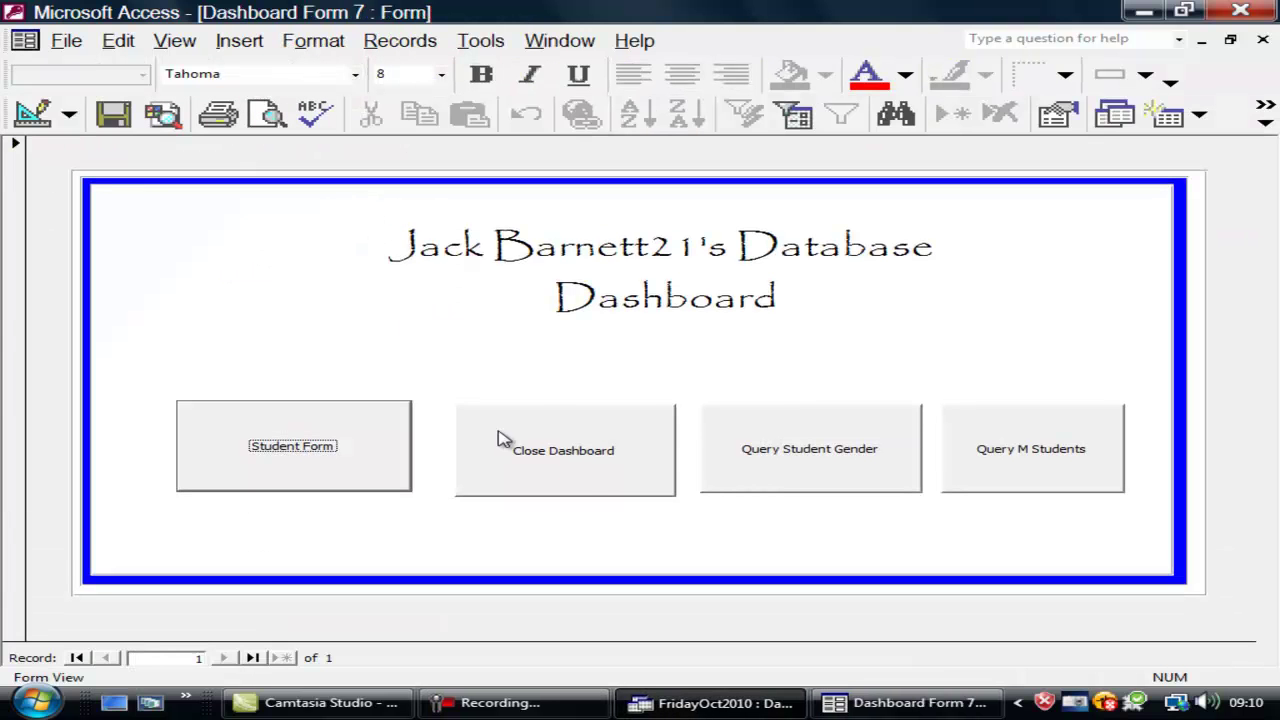
click(12, 113)
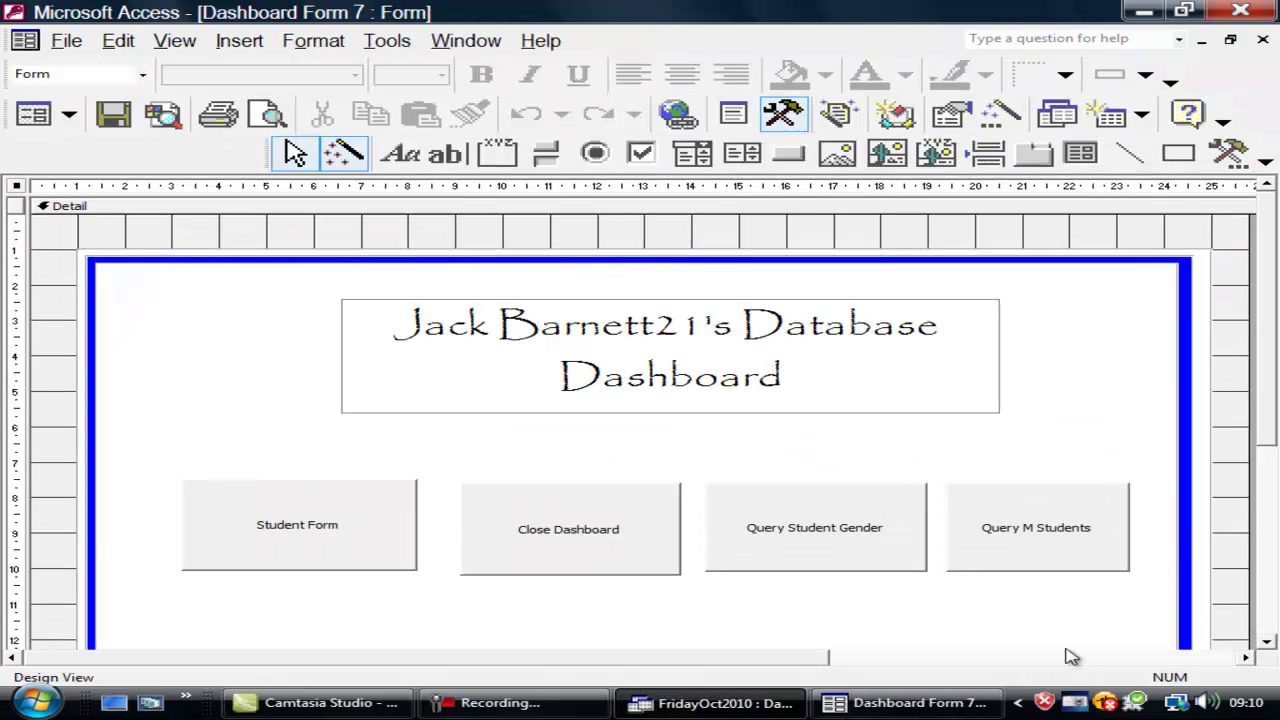
click(1026, 563)
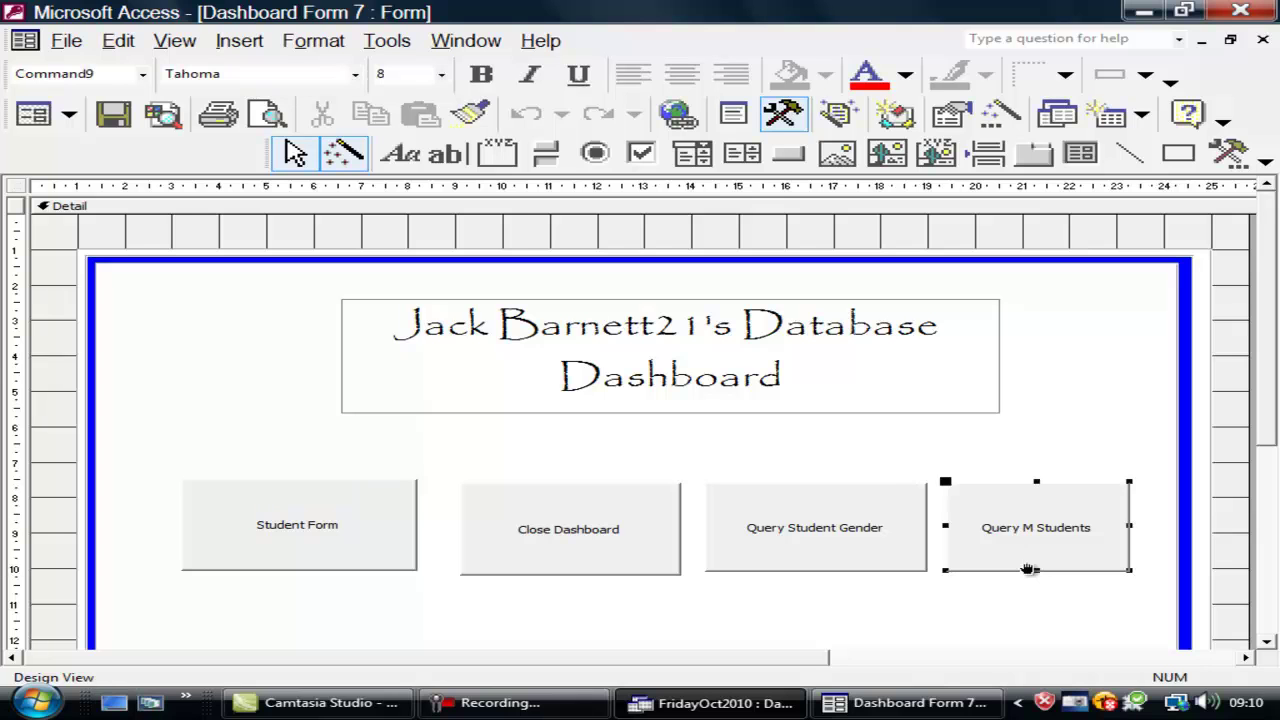
key(Delete)
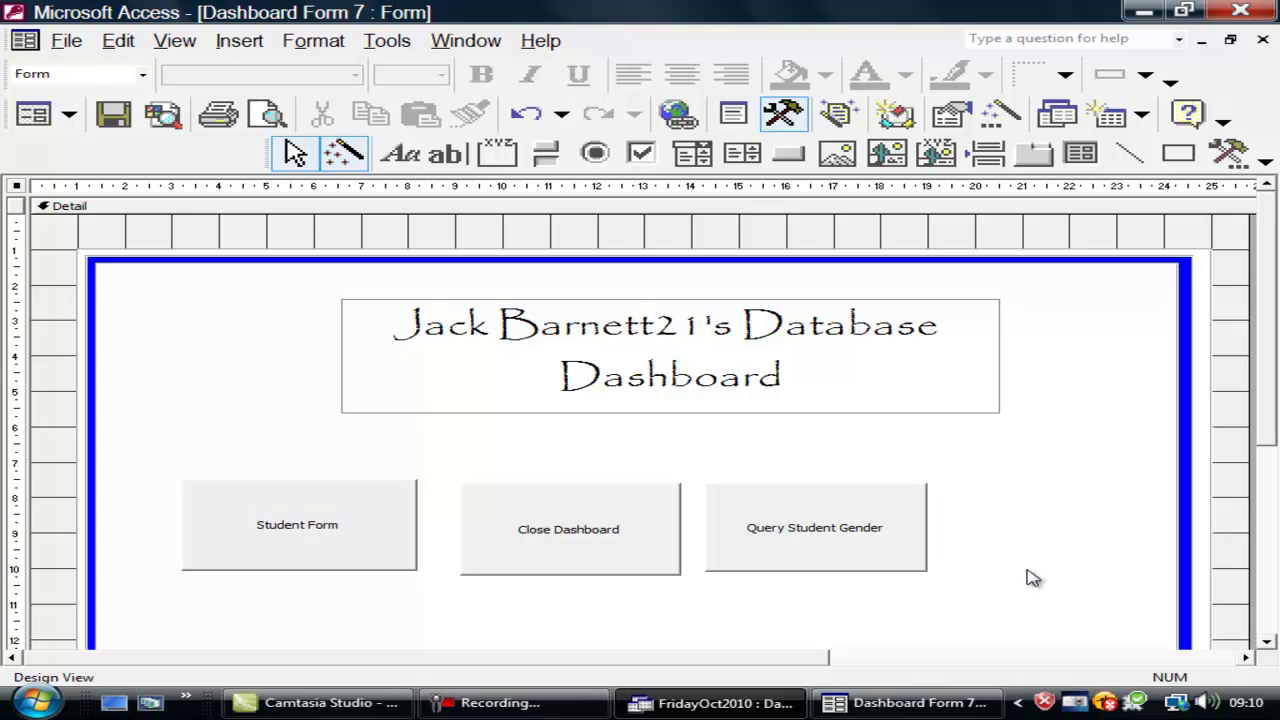
Add a command button beside Query Student Gender that uses the Miscellaneous action Run Query to run Query of Male Students
click(782, 160)
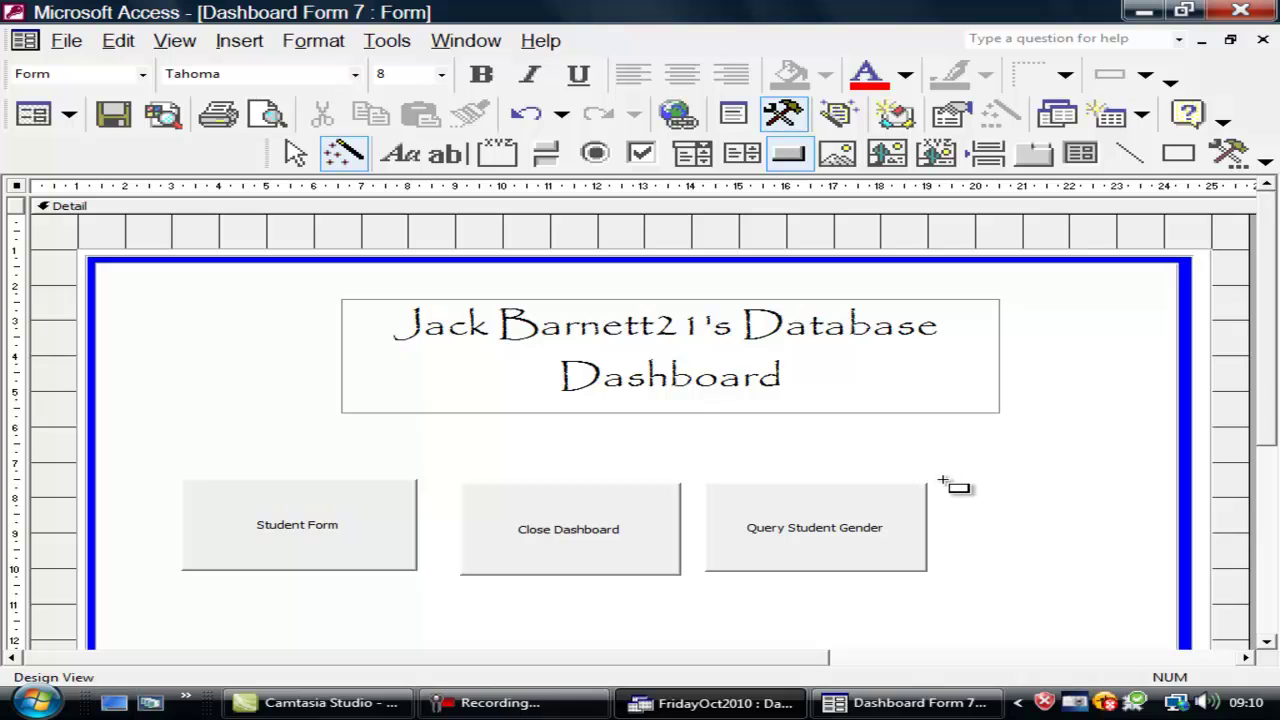
drag(942, 482, 1140, 574)
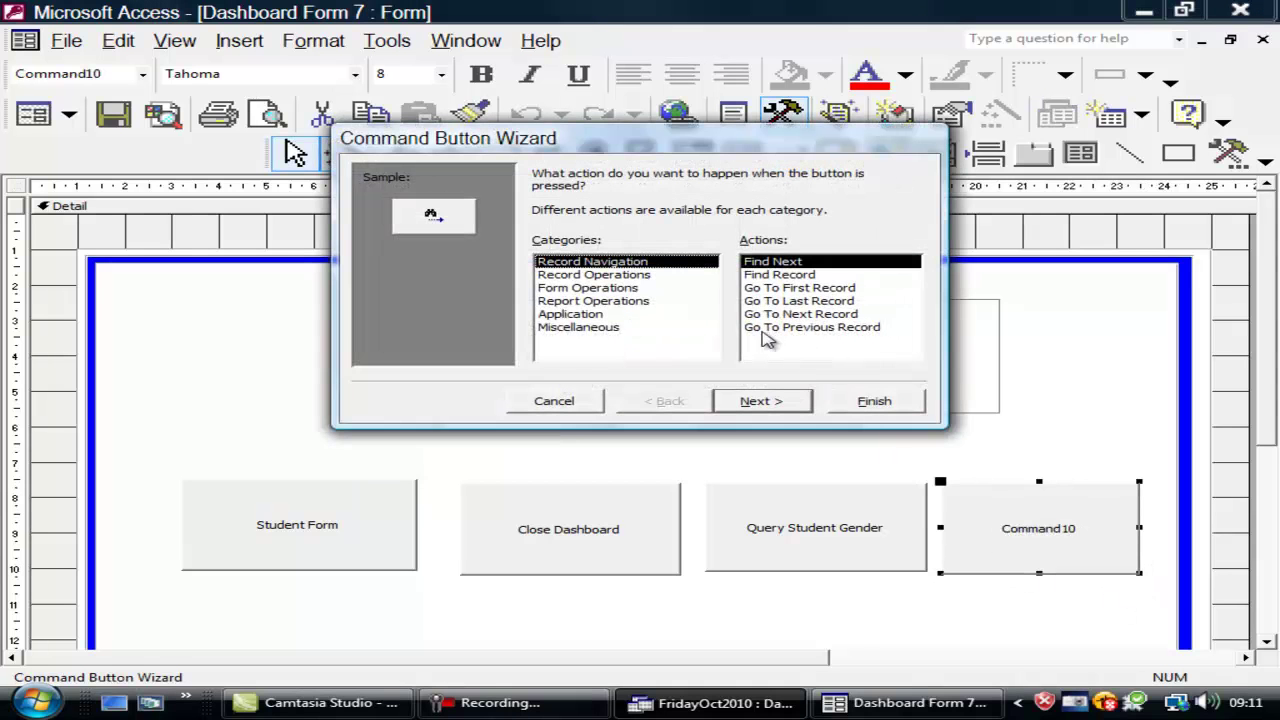
click(590, 326)
click(794, 302)
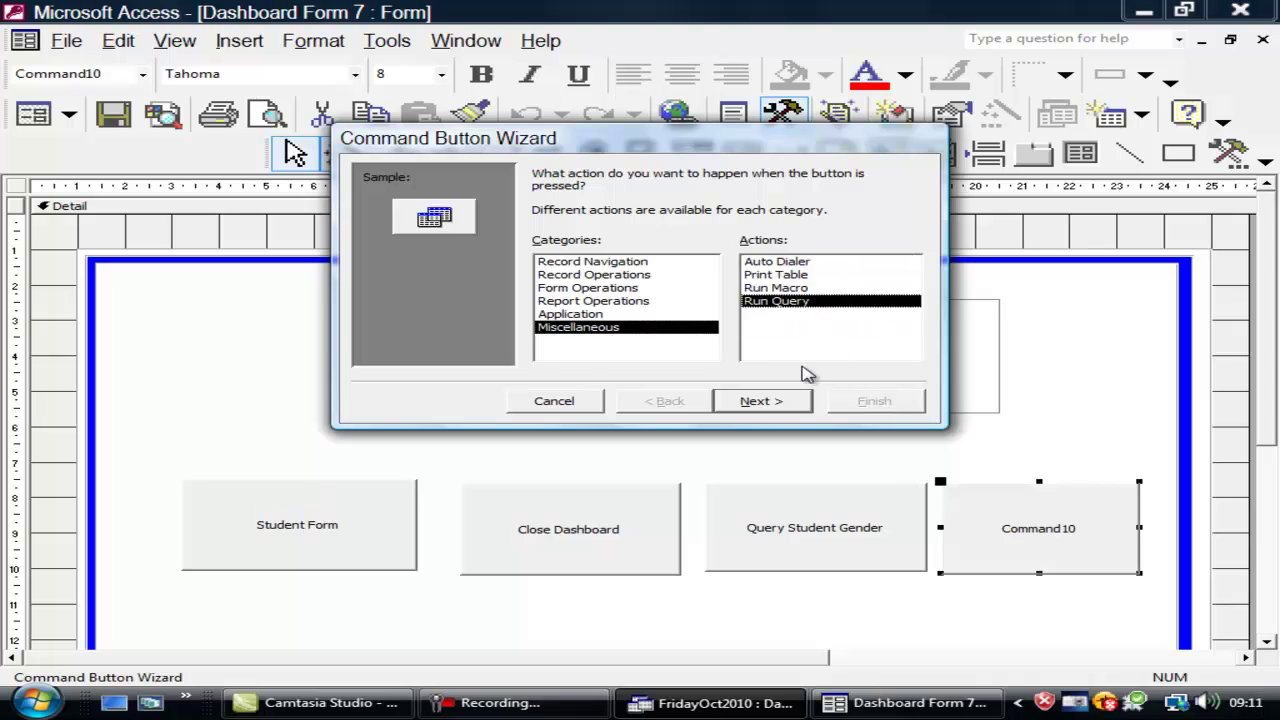
click(759, 401)
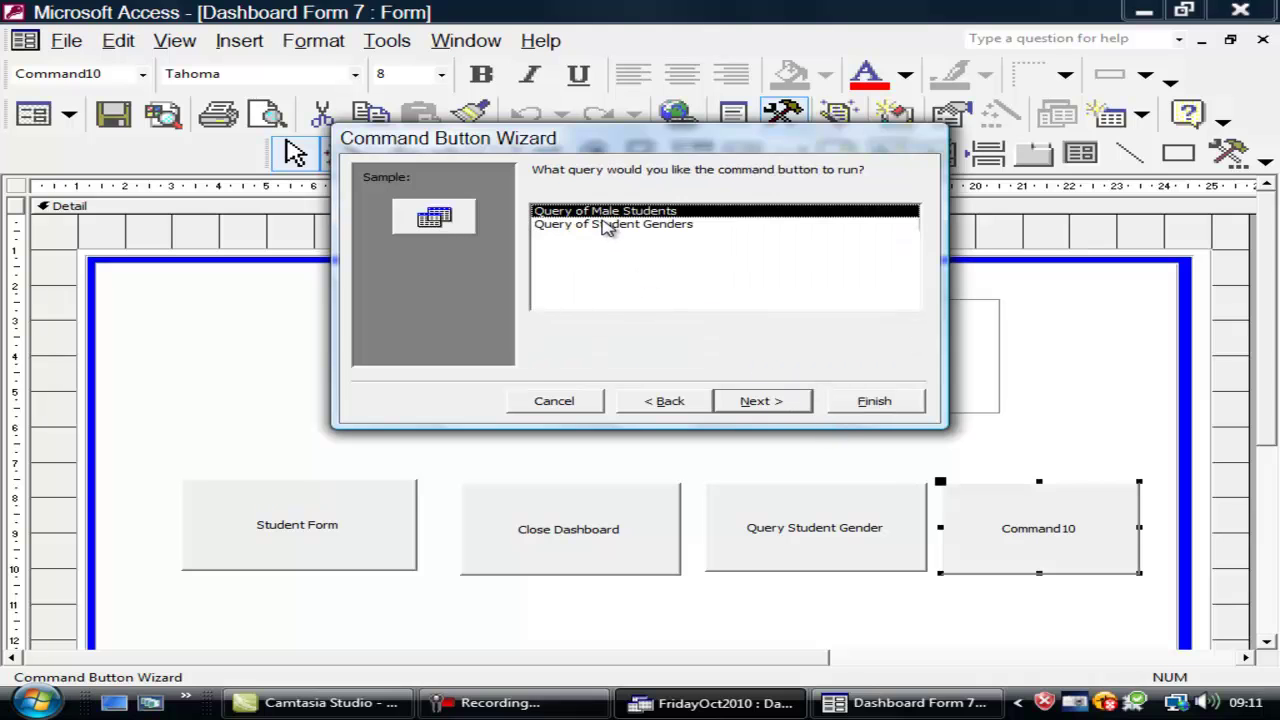
click(752, 401)
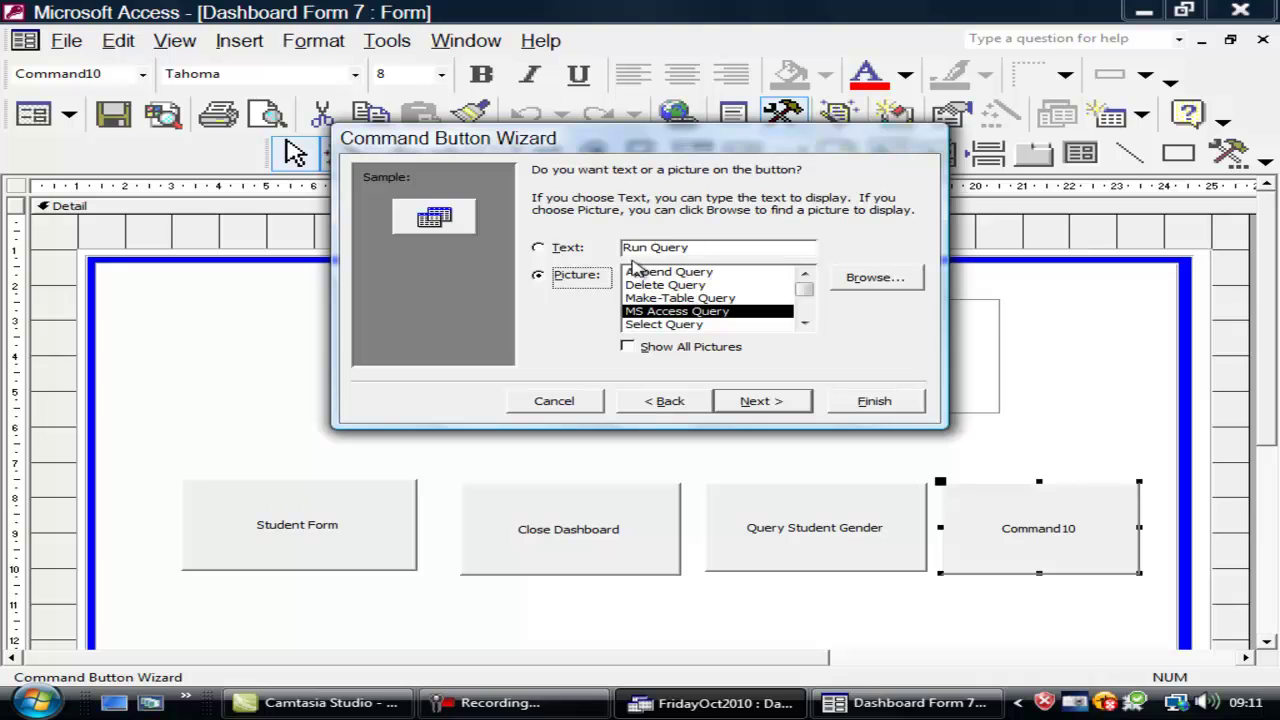
Caption the new button with the text Query Male Students, then enlarge it to about the height of the Query Student Gender button
click(622, 249)
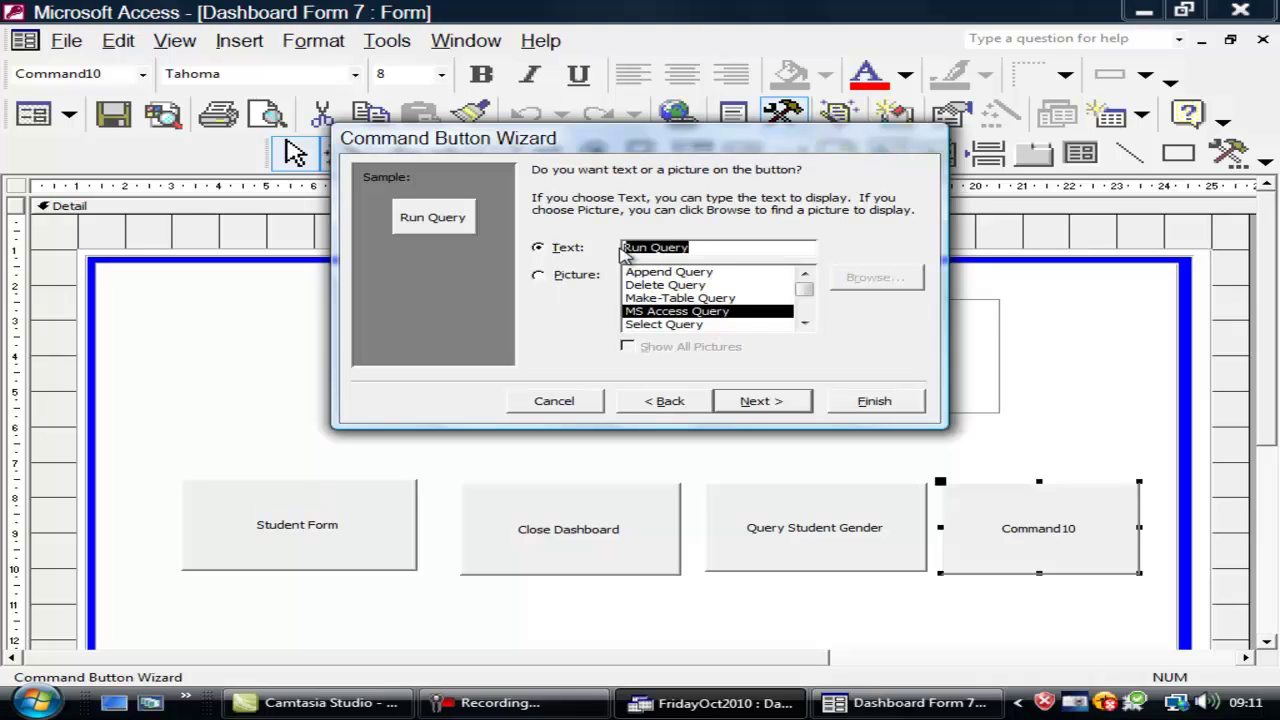
text(Query Ma)
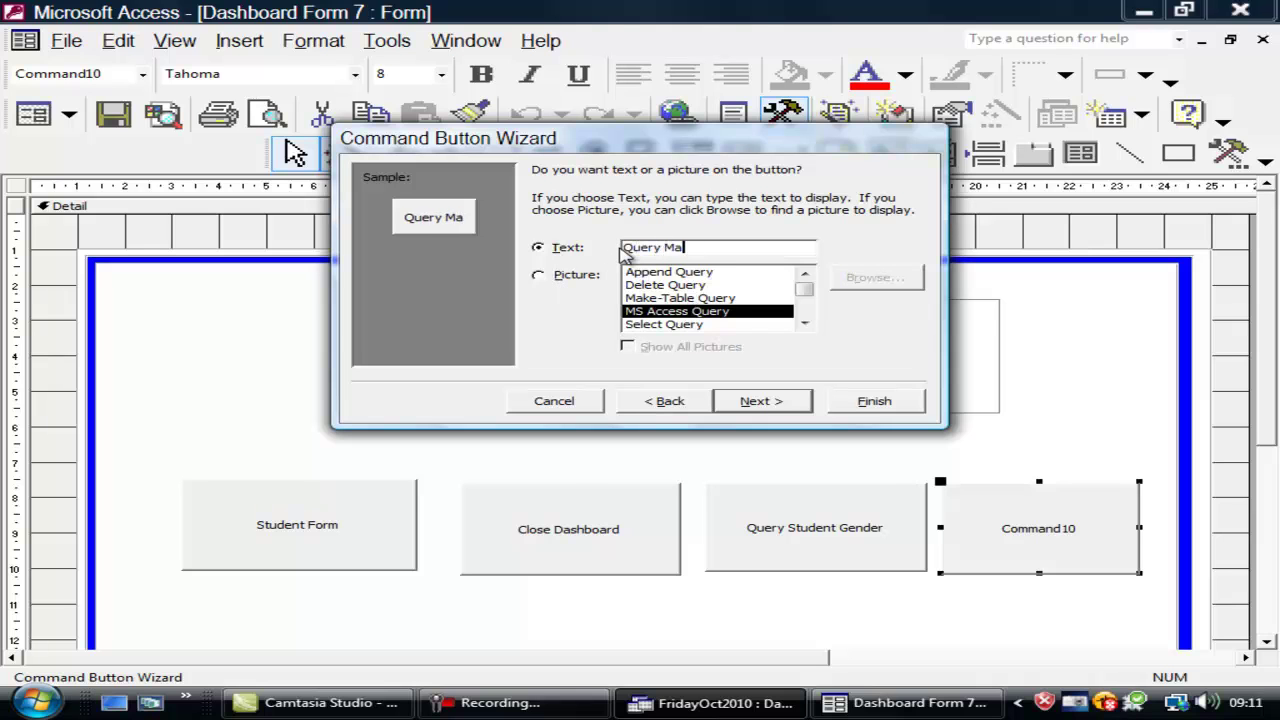
text(le Students)
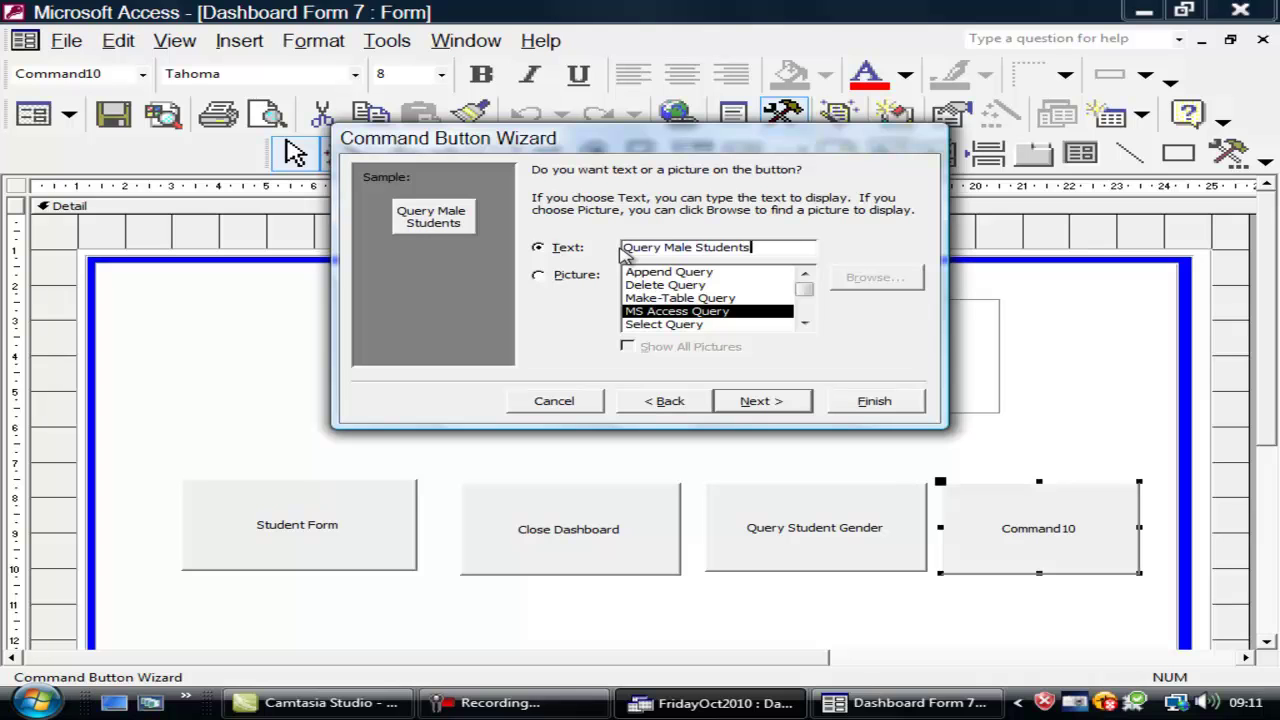
click(751, 400)
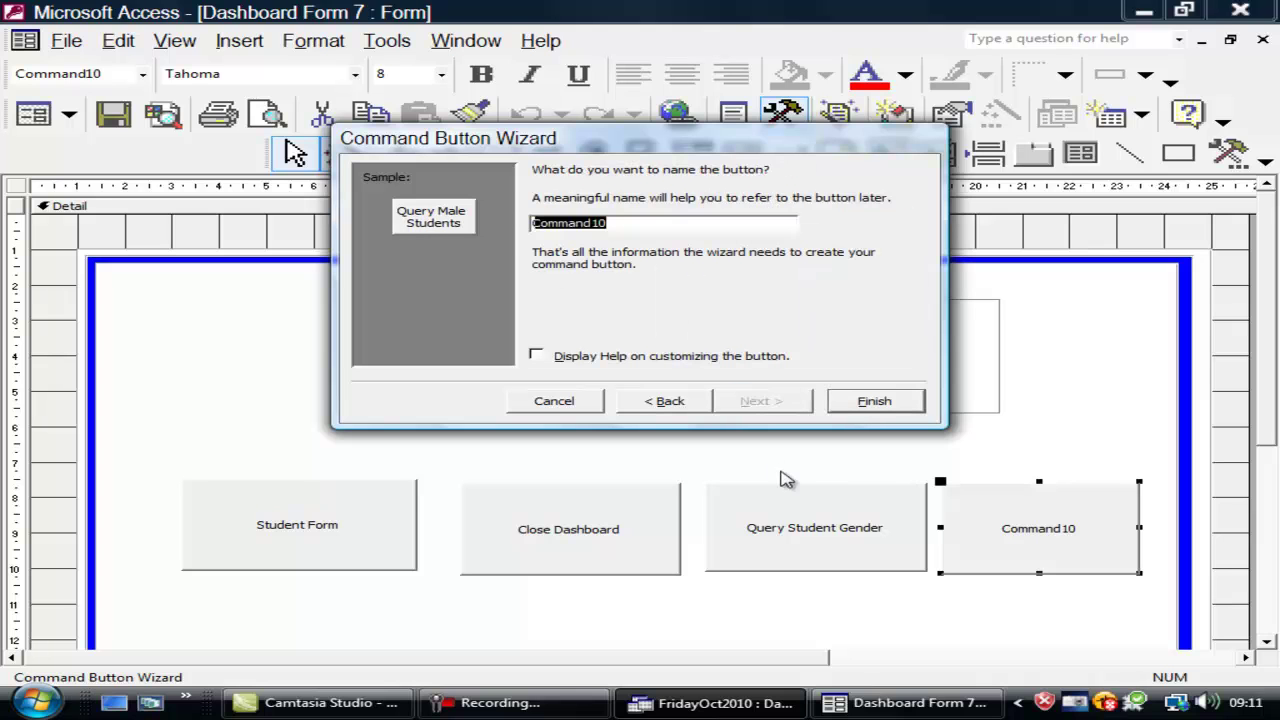
click(866, 402)
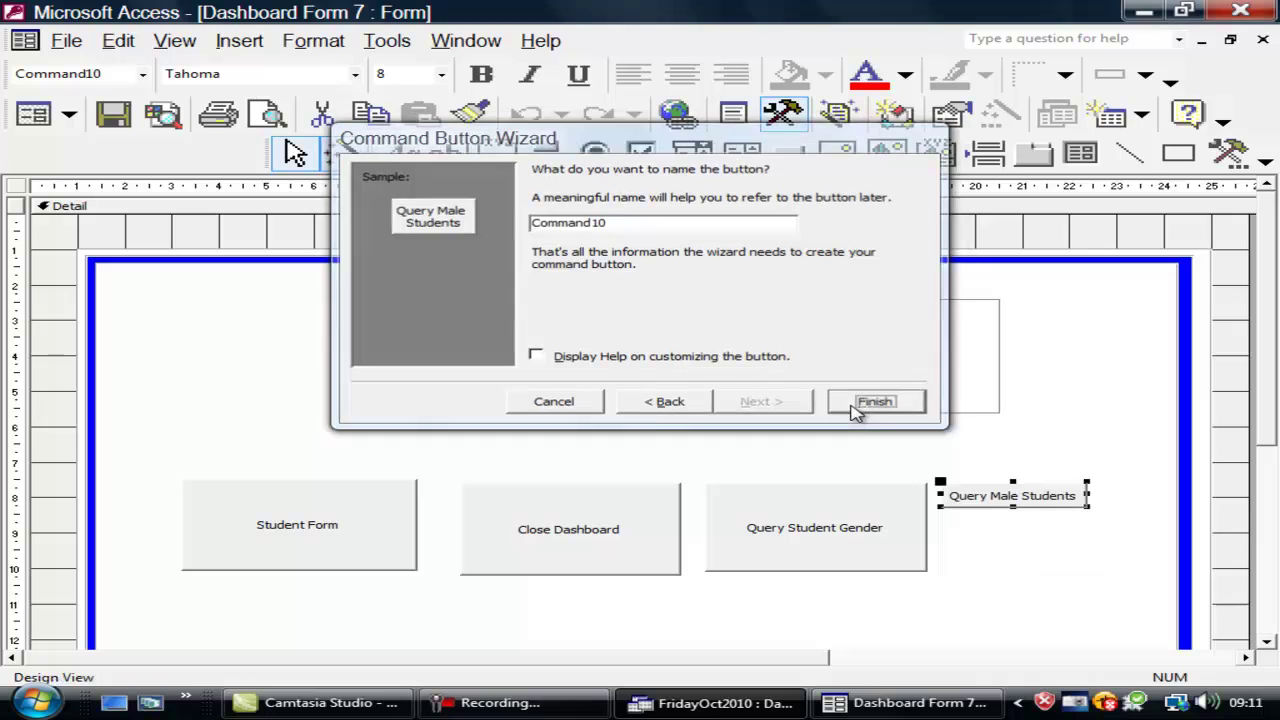
drag(1016, 509, 1016, 573)
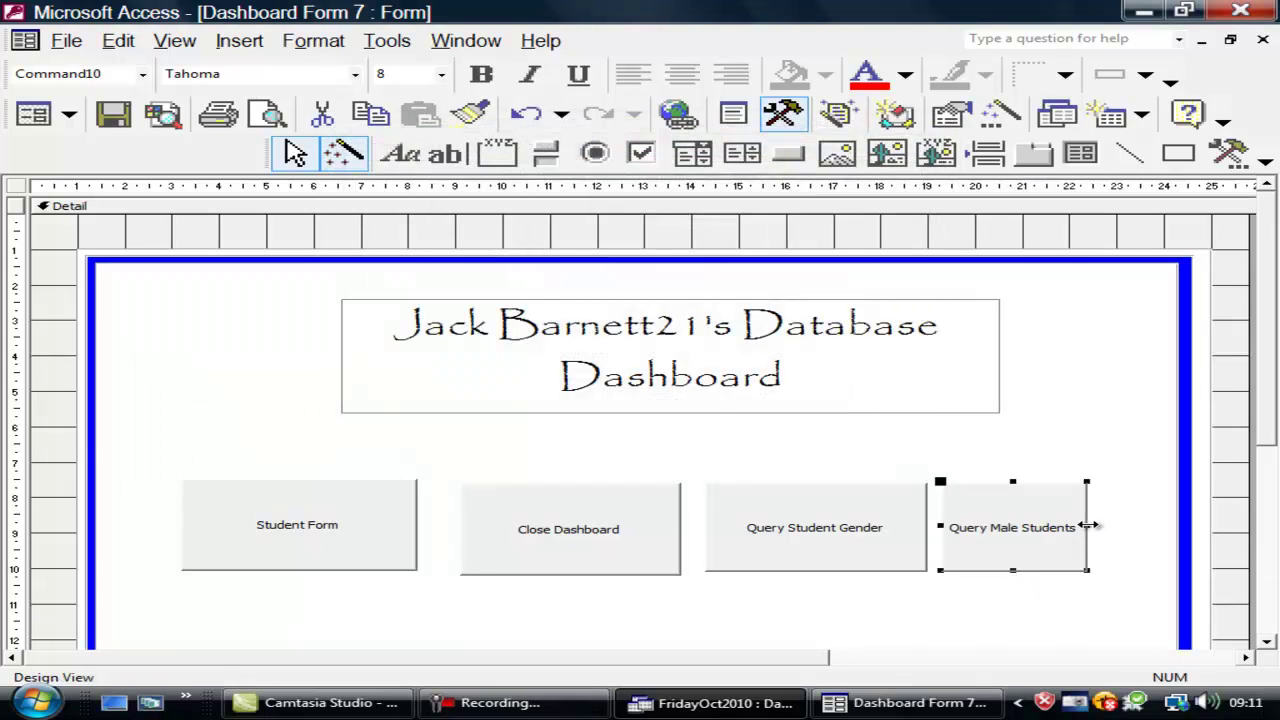
drag(1088, 526, 1123, 524)
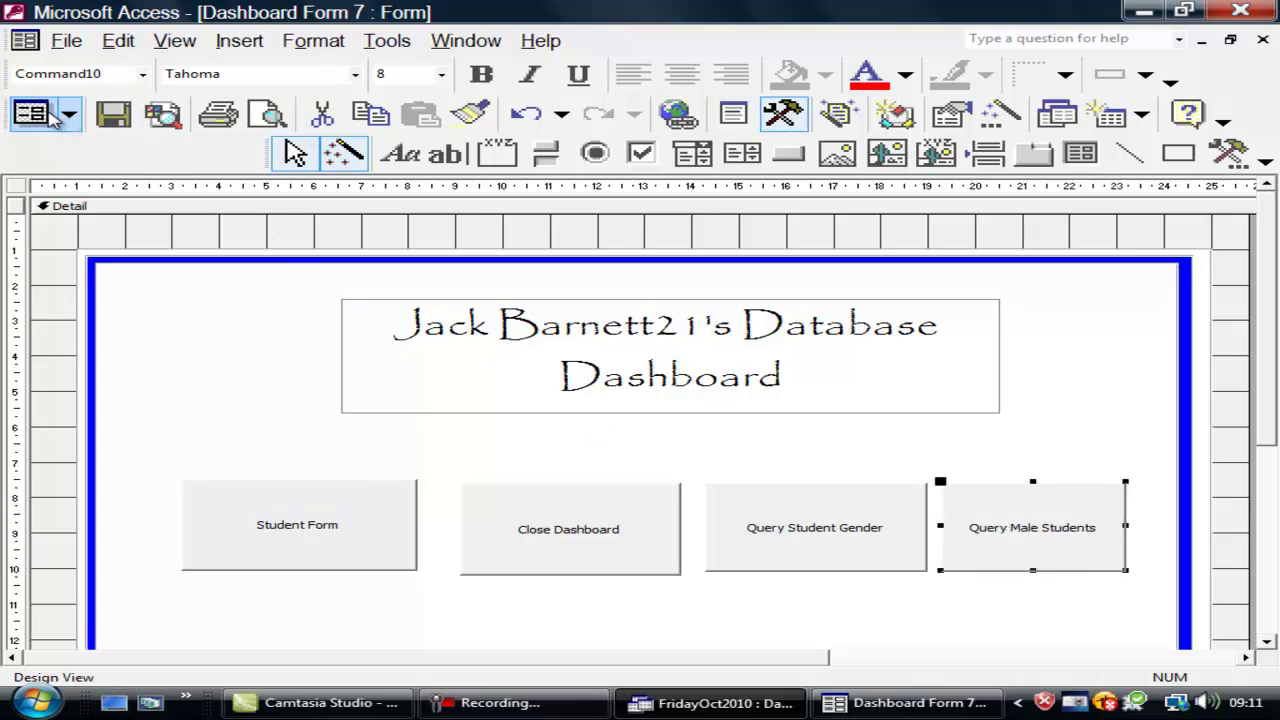
Test the Query Male Students button in Form view, close the resulting datasheet, and close the dashboard with its own button
click(50, 116)
click(1108, 482)
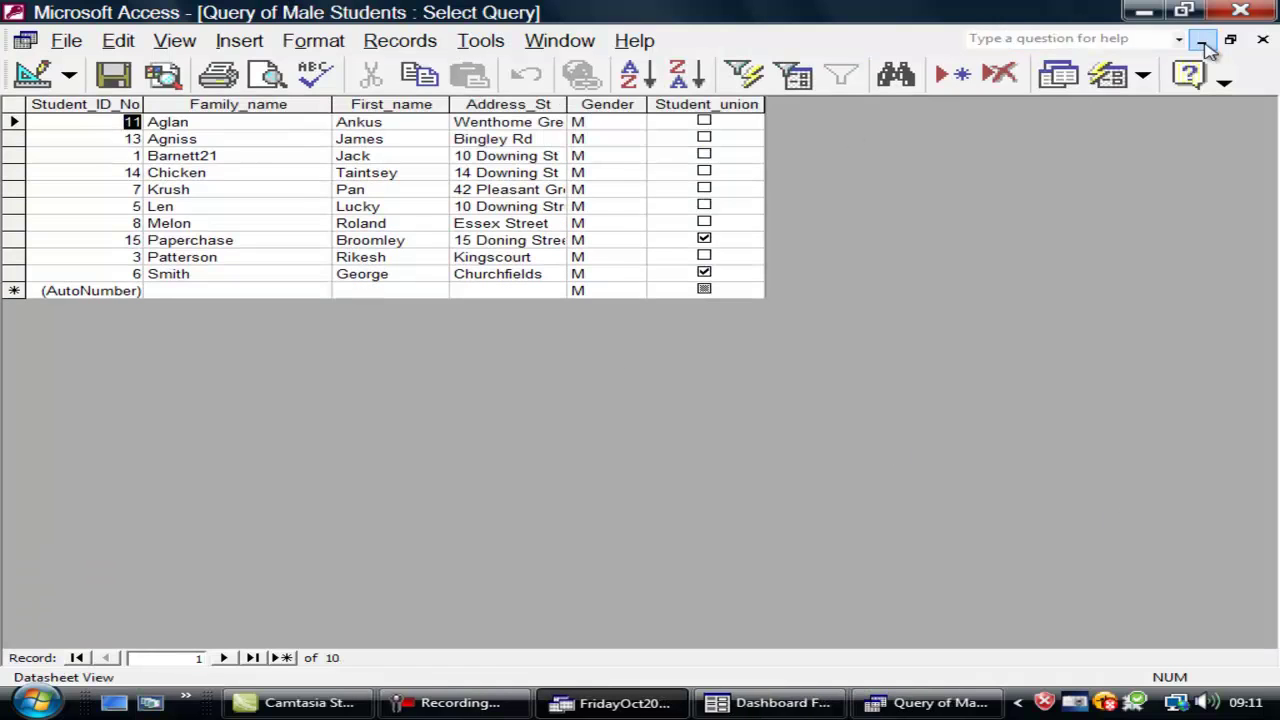
click(1263, 39)
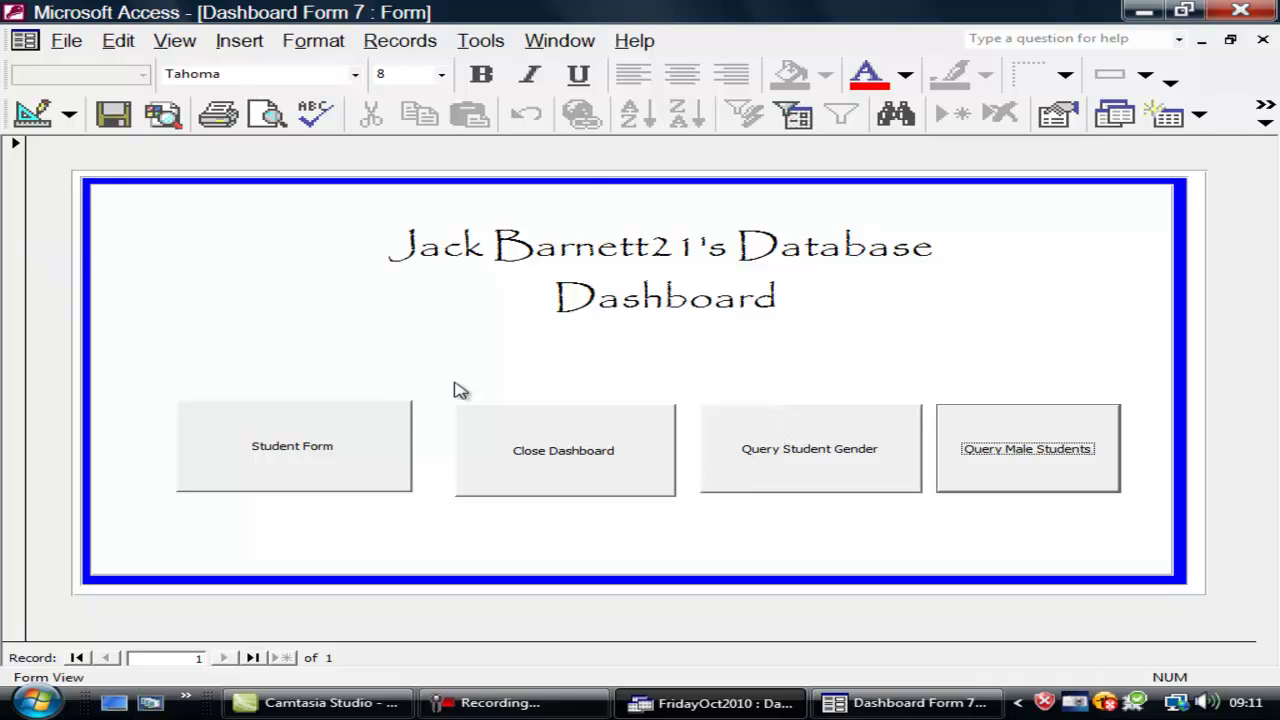
click(503, 457)
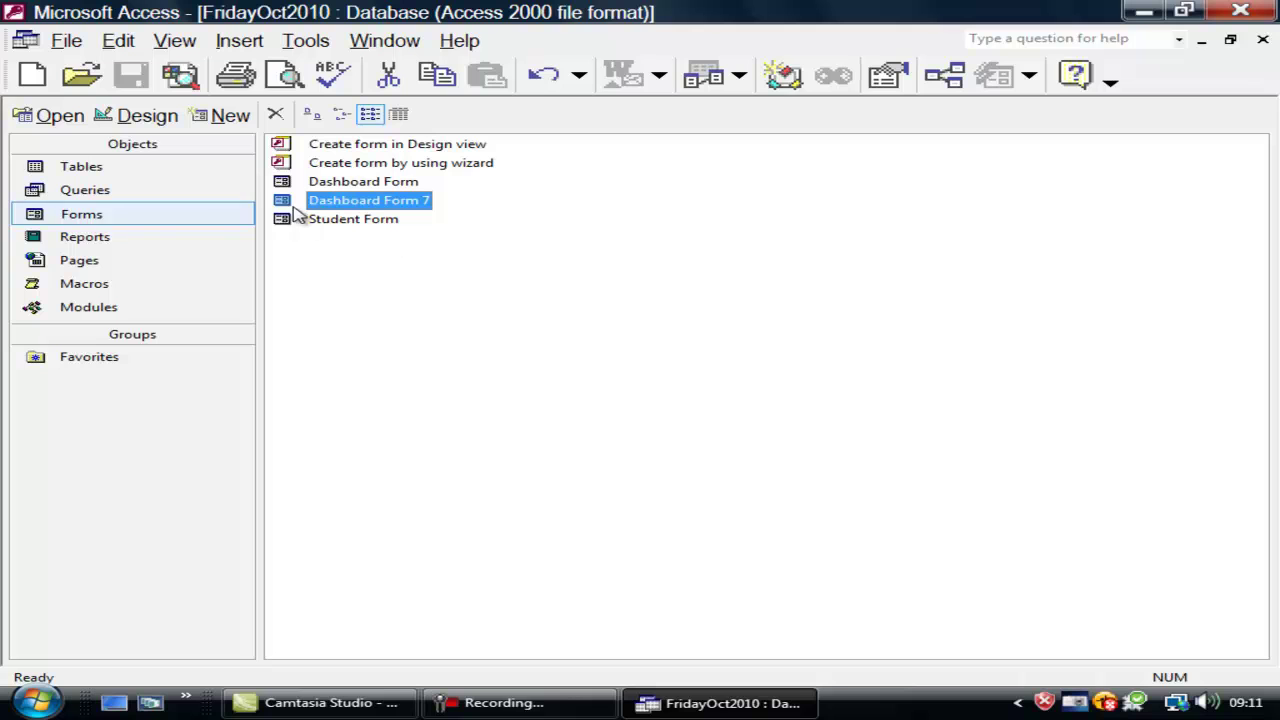
Start a new report with the Report Wizard, using Query of Male Students as its data source
click(115, 240)
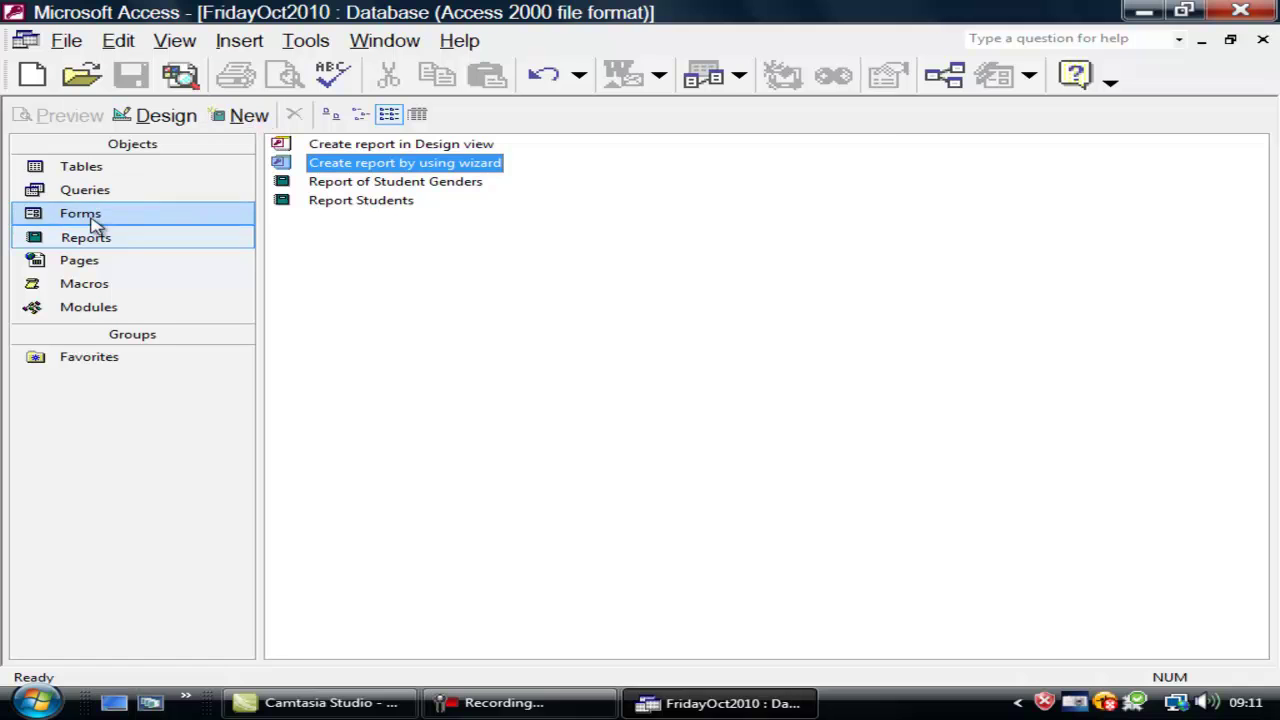
click(247, 120)
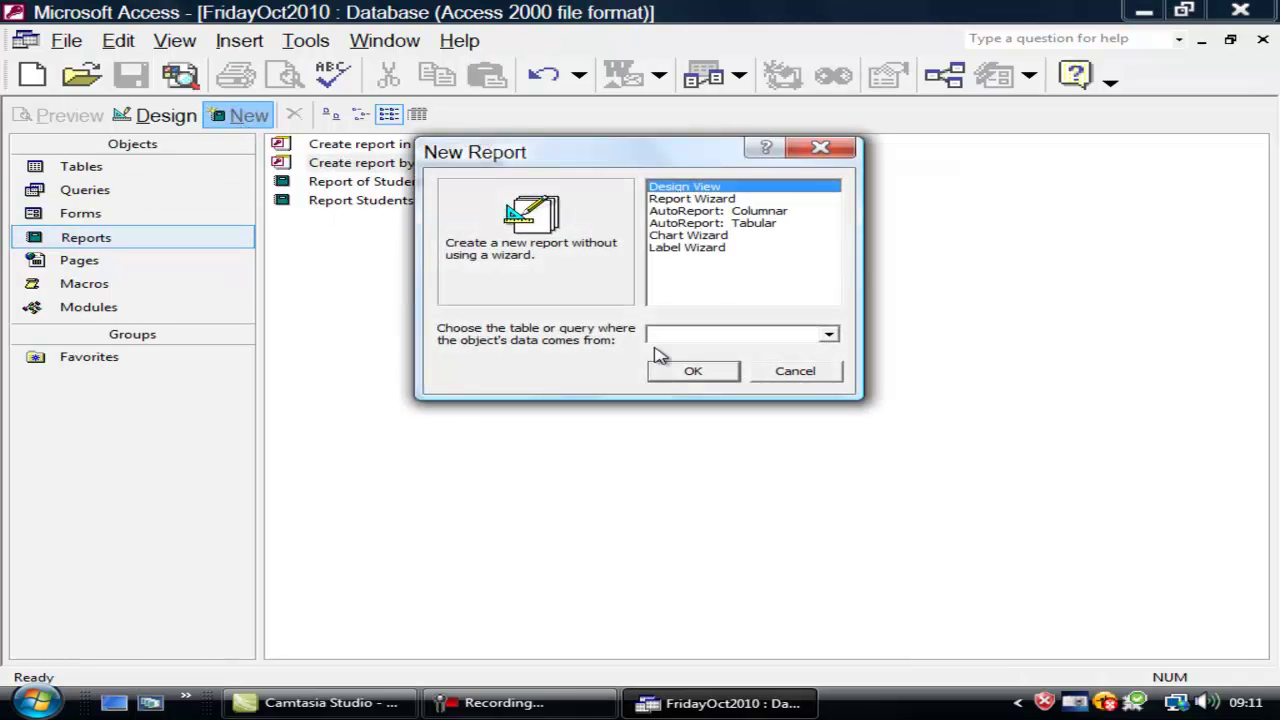
click(709, 201)
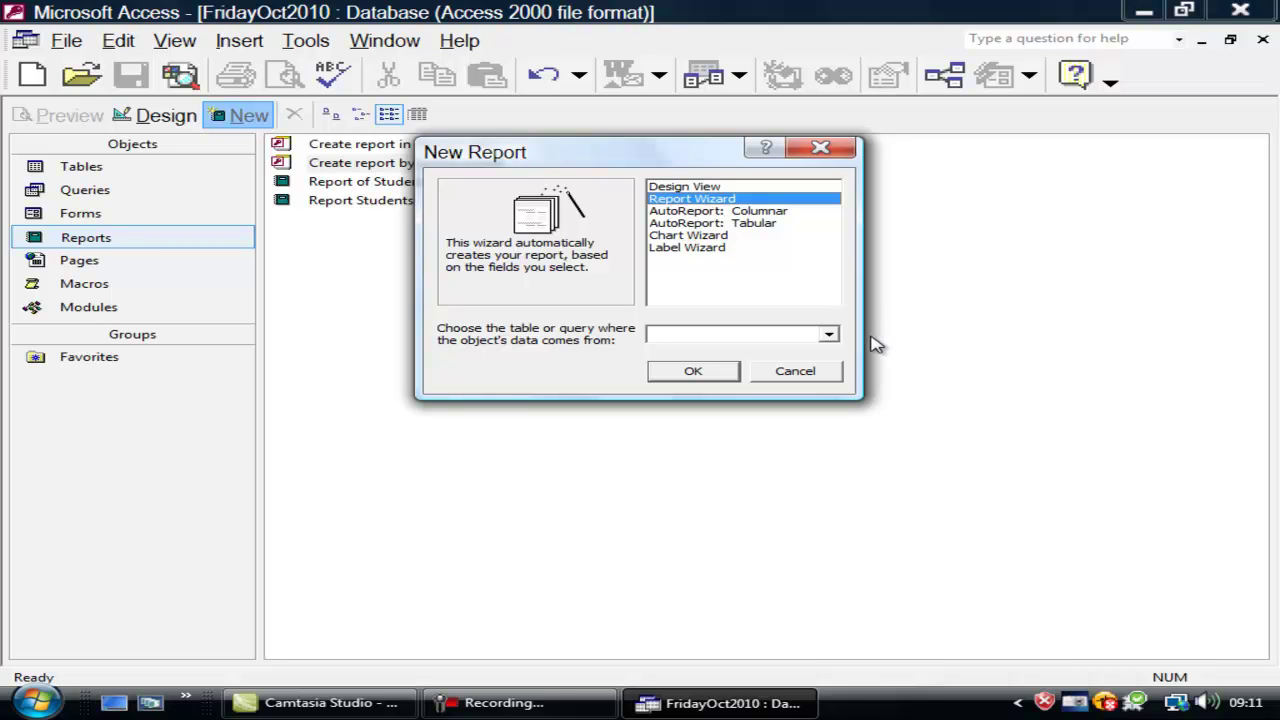
click(829, 334)
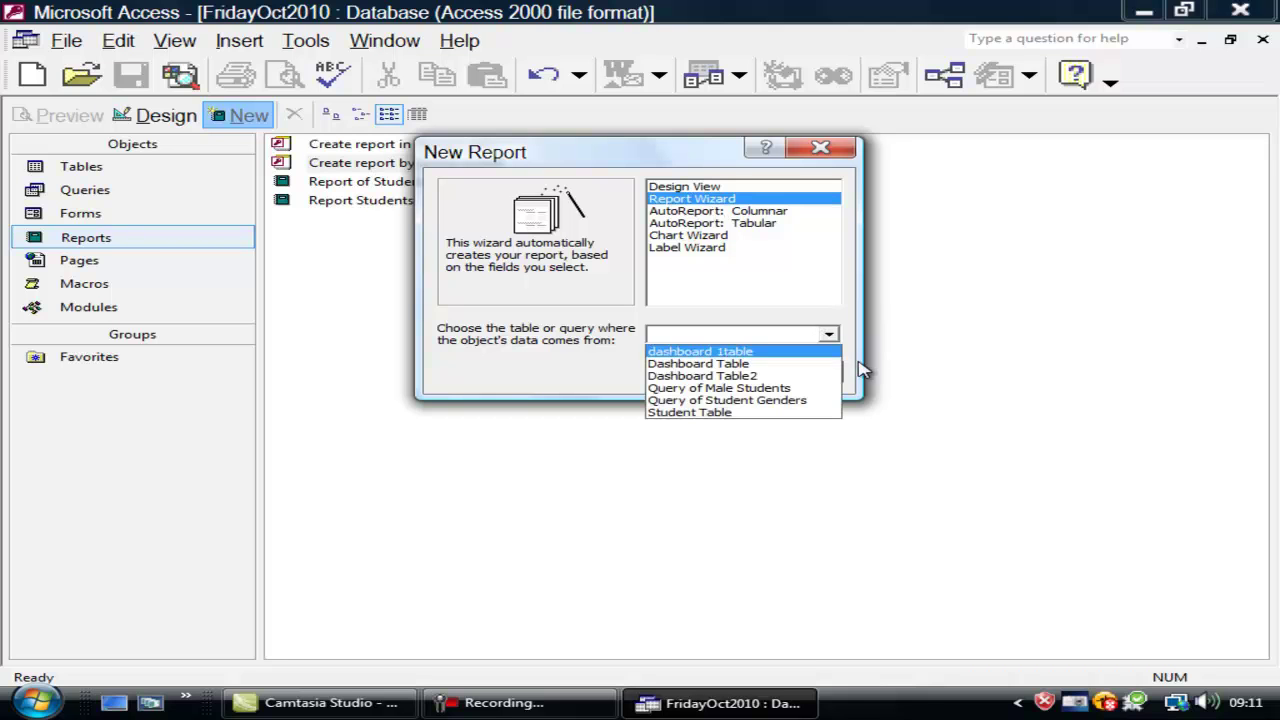
click(727, 389)
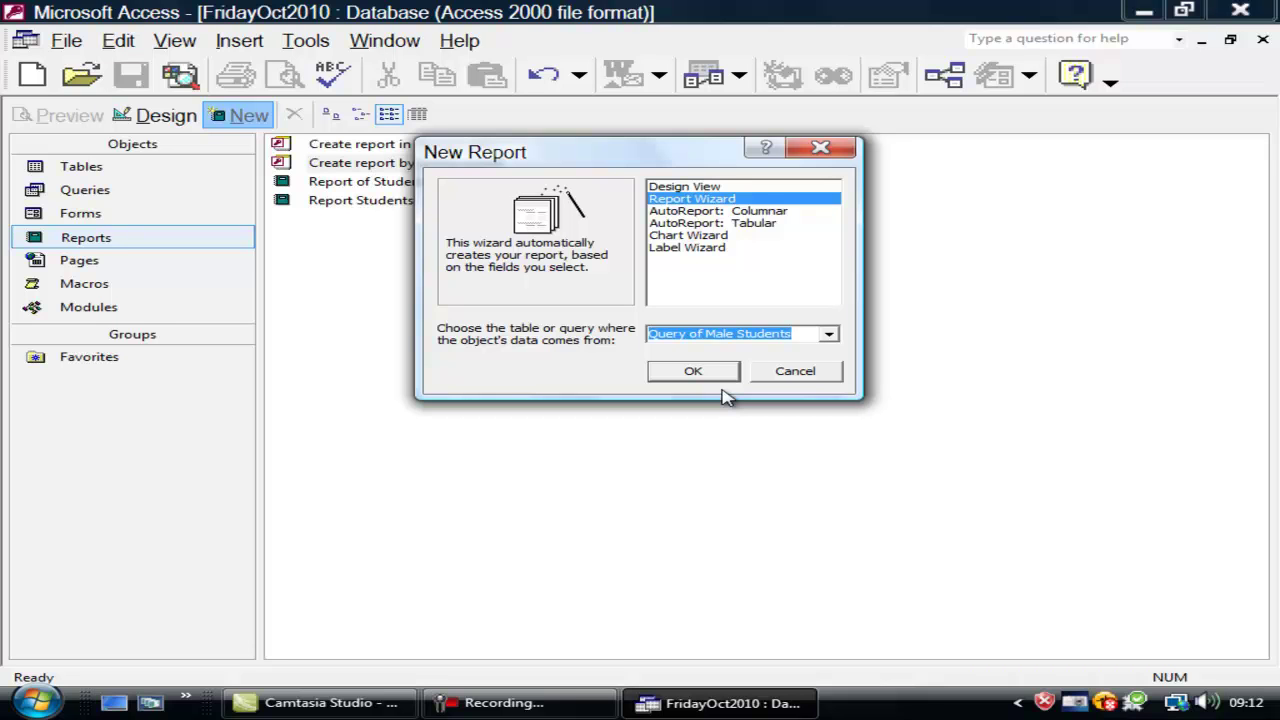
click(830, 336)
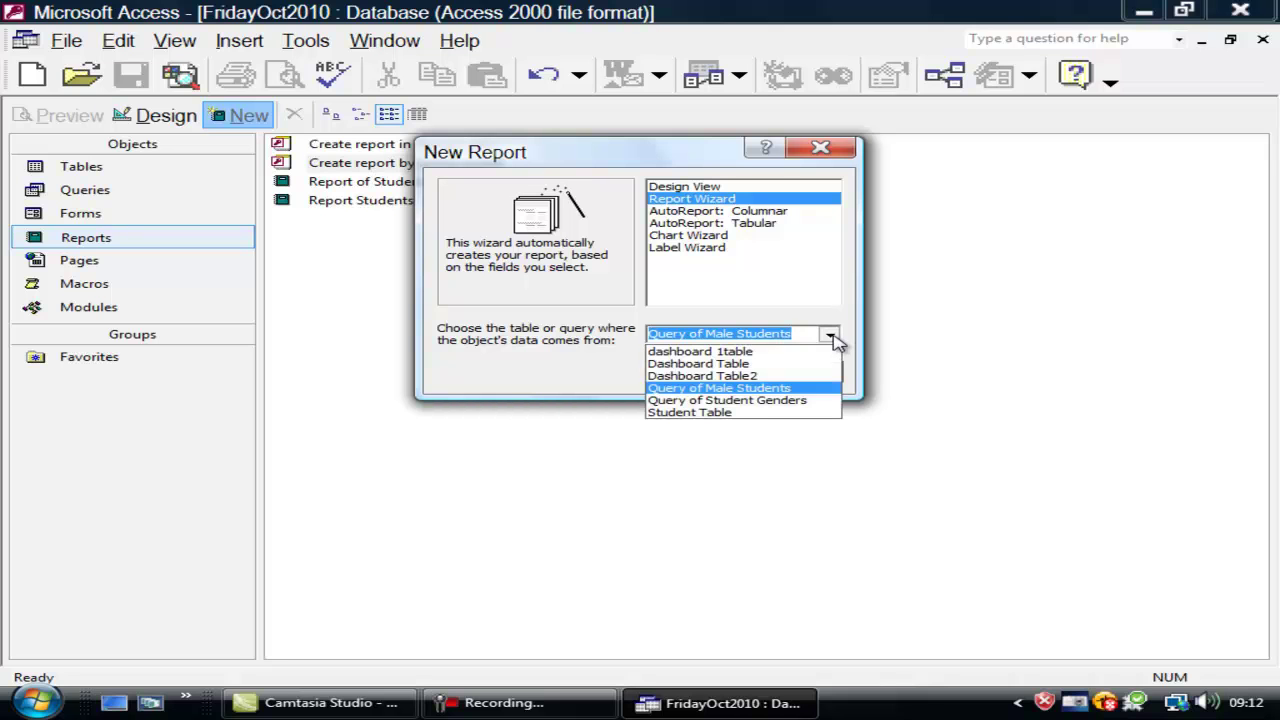
click(759, 392)
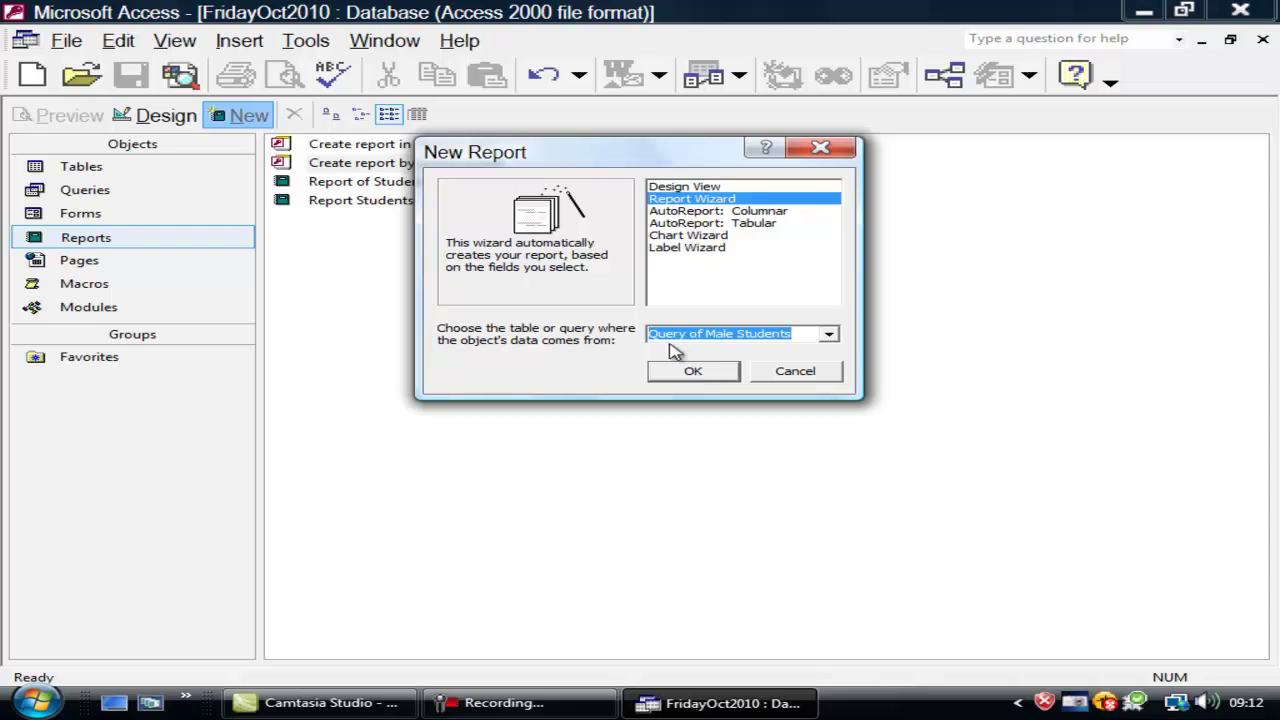
click(729, 372)
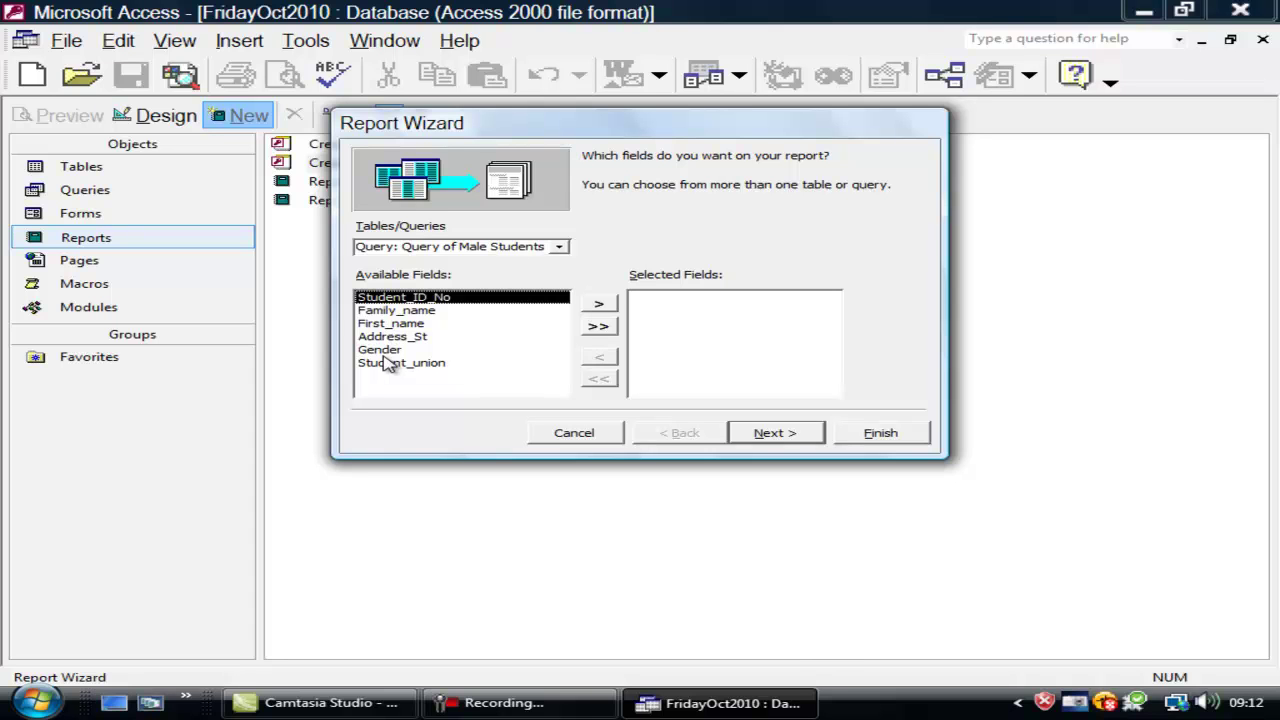
Include all available fields in the report and group it by Gender
click(599, 328)
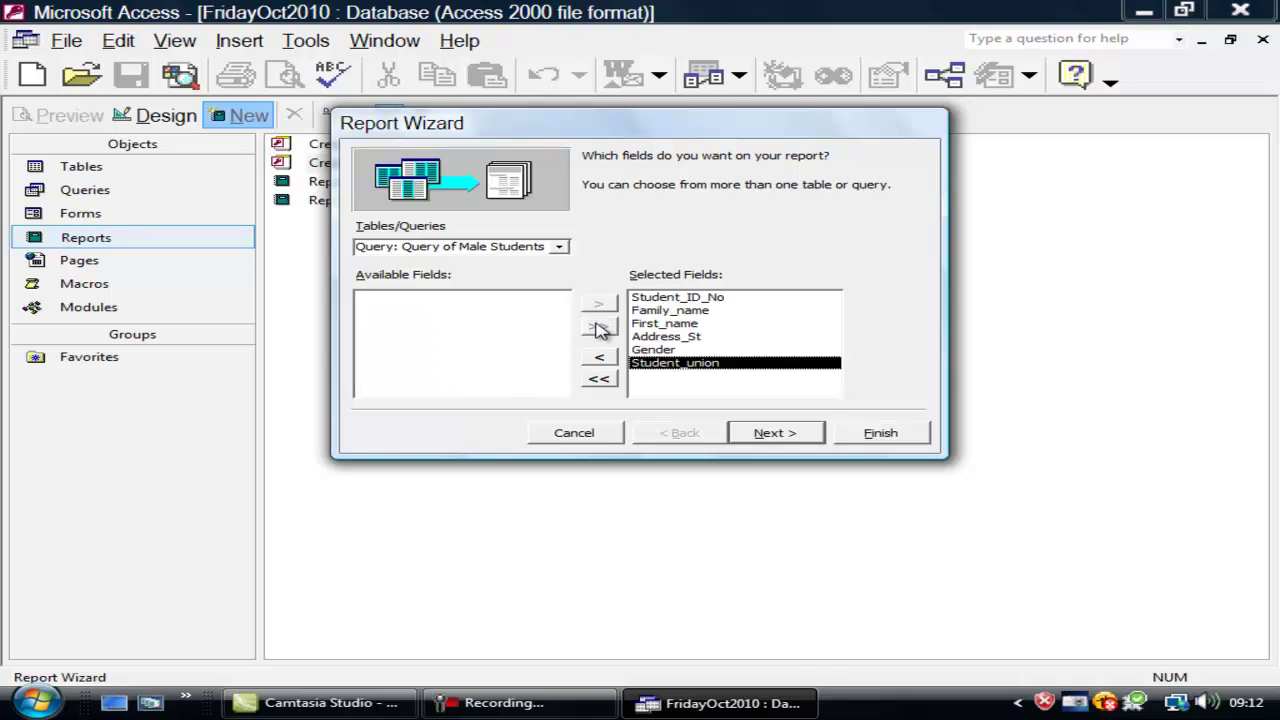
click(772, 432)
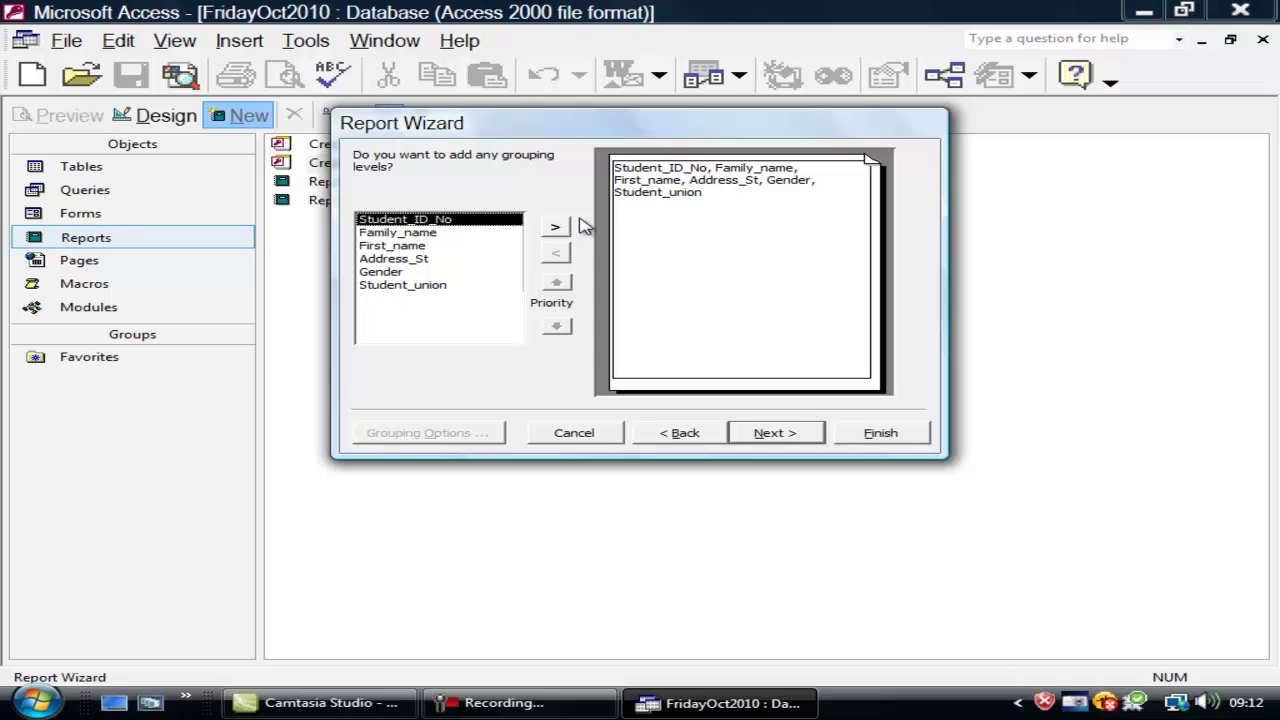
click(405, 271)
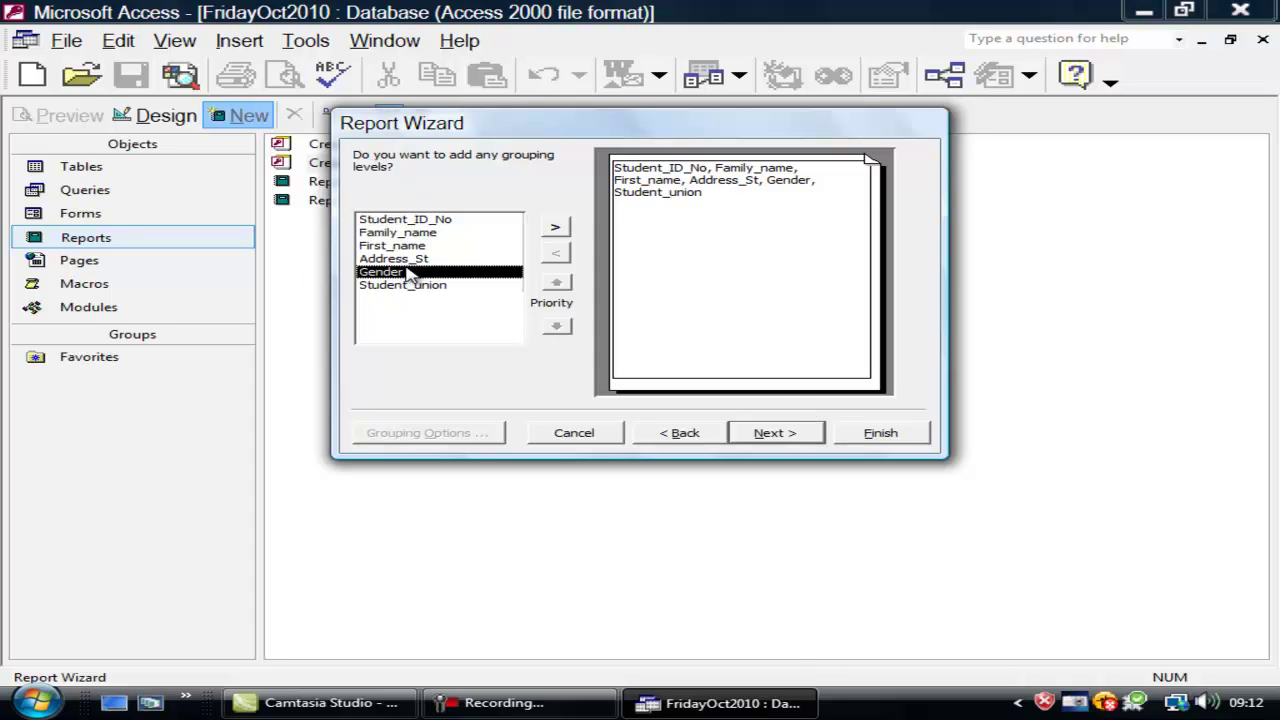
click(555, 229)
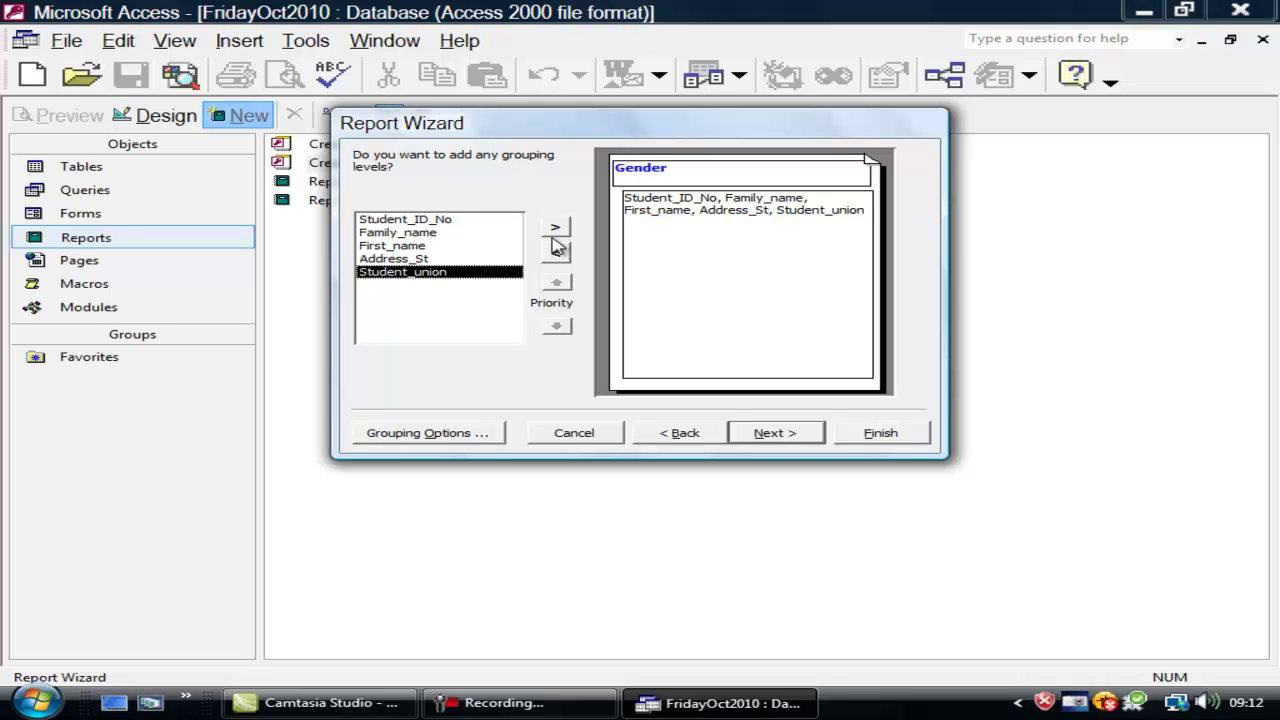
click(775, 433)
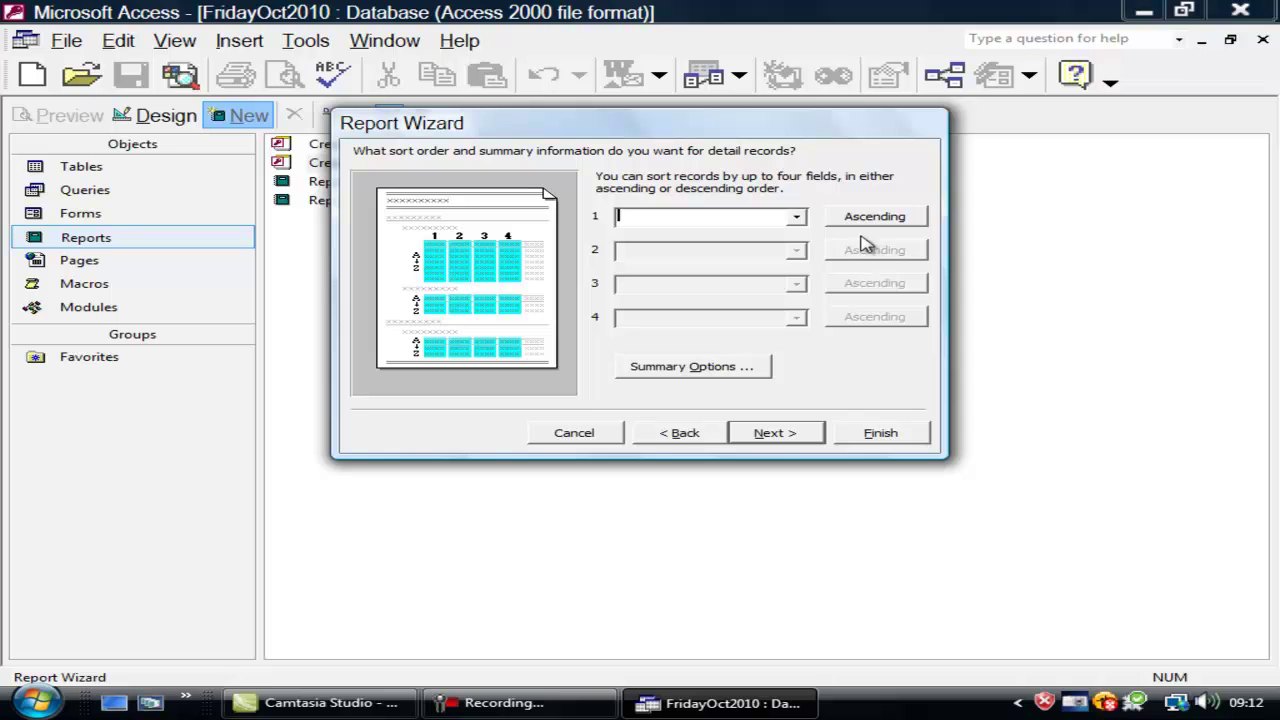
Sort the report's detail records by Family_name in ascending order and accept the Stepped layout in Portrait orientation
click(797, 217)
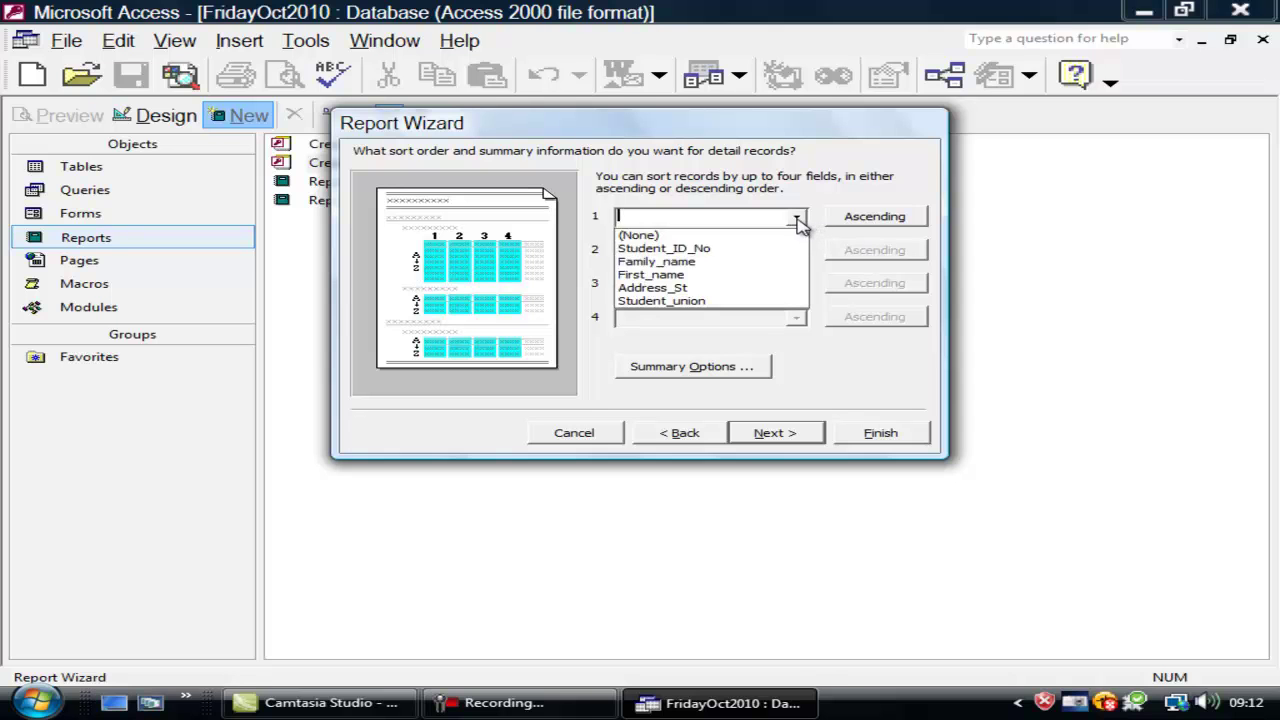
click(724, 263)
click(775, 433)
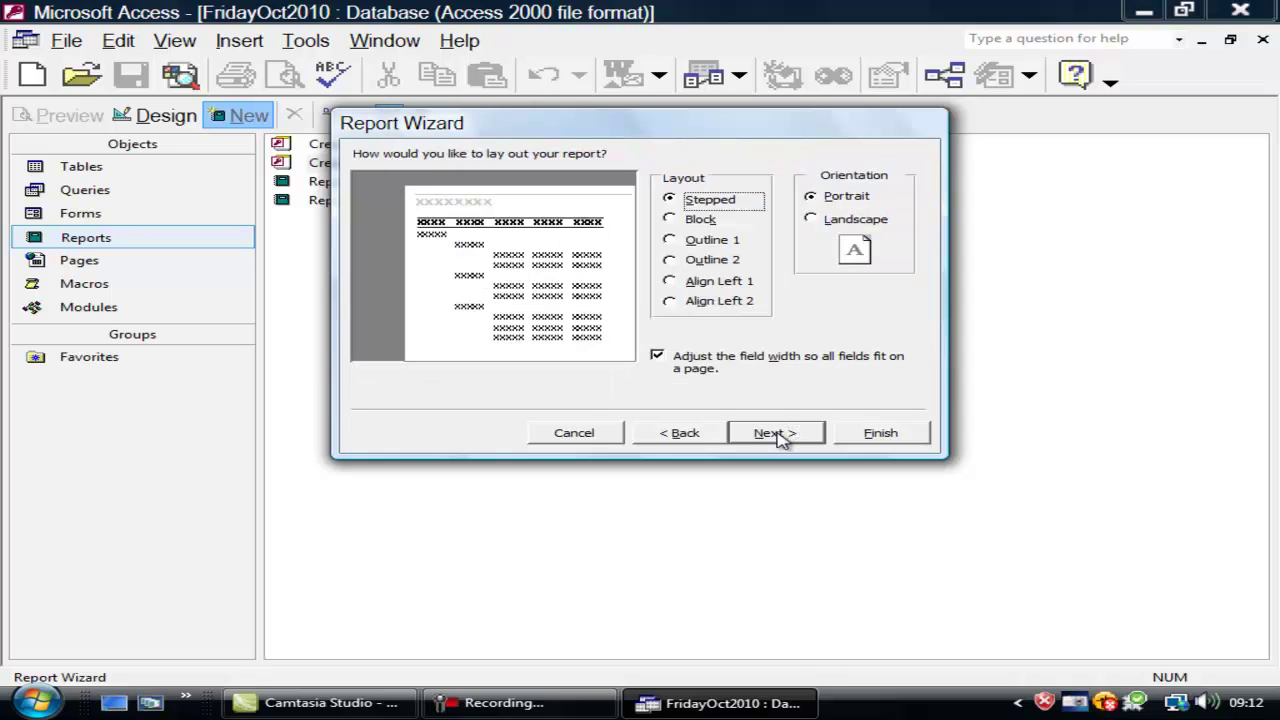
click(779, 439)
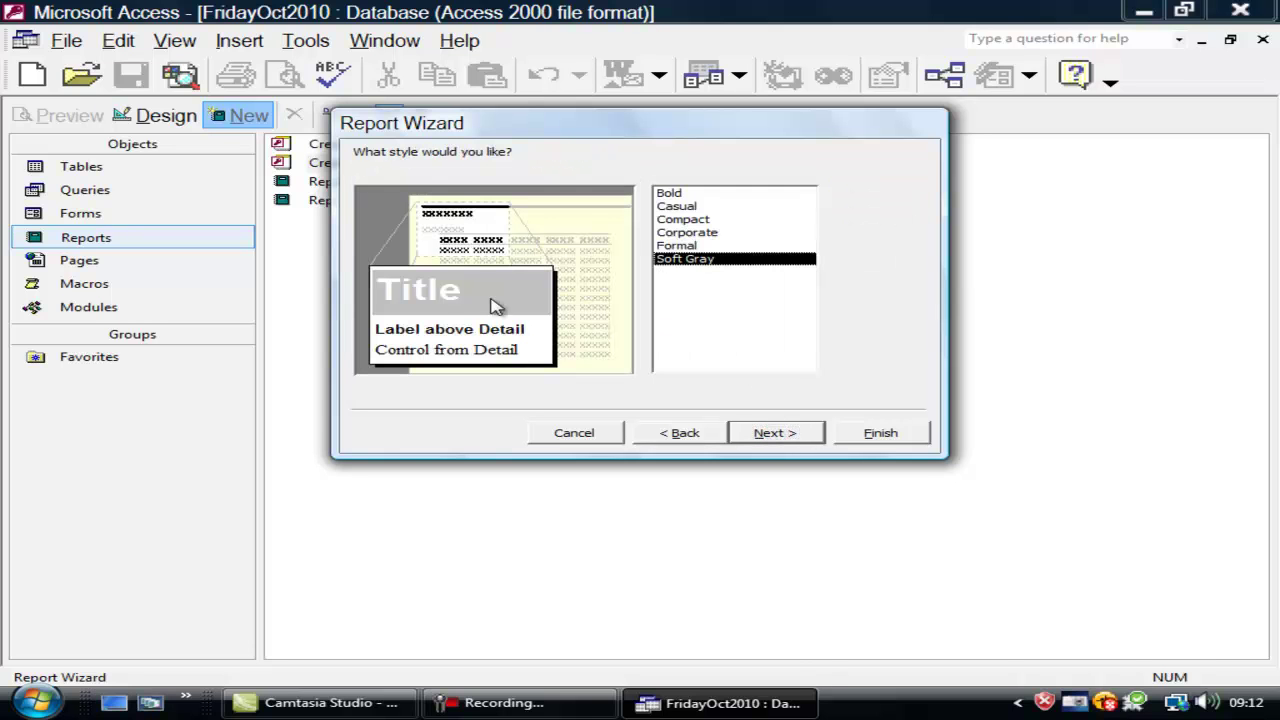
Compare the available report styles in the wizard and apply the Casual style
click(694, 246)
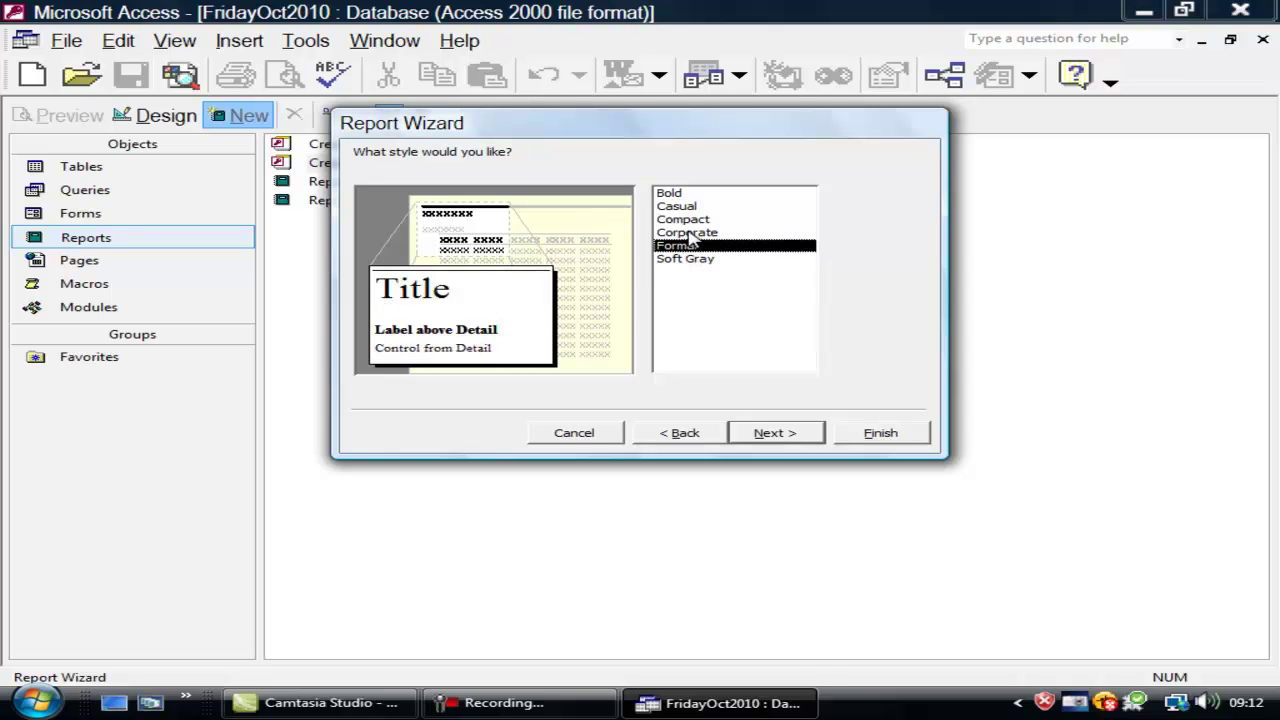
click(690, 233)
click(688, 219)
click(686, 206)
click(678, 194)
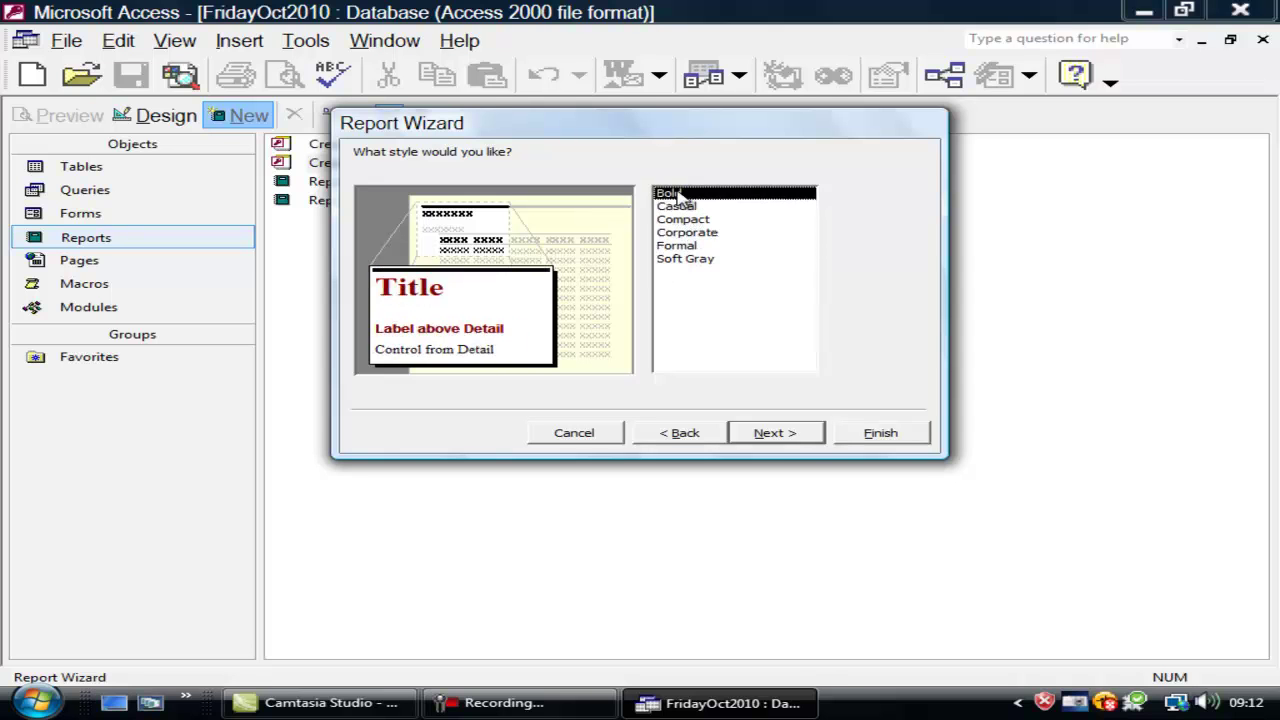
click(680, 247)
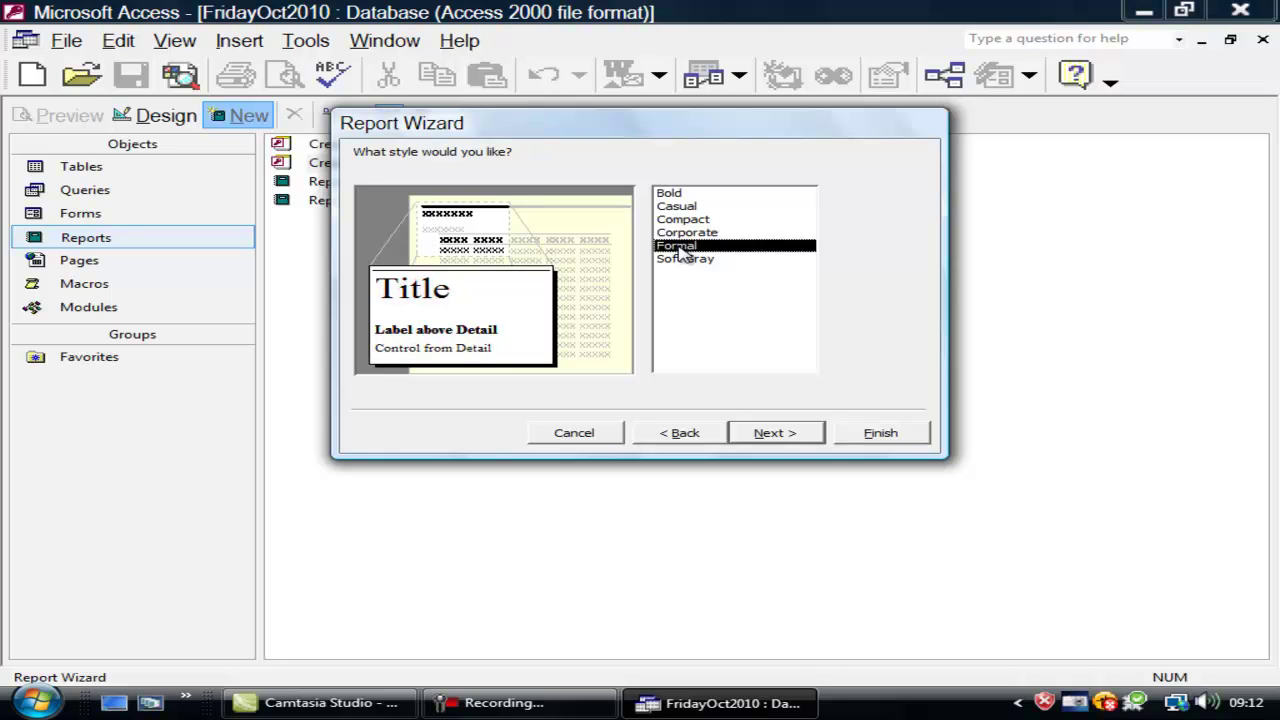
click(678, 207)
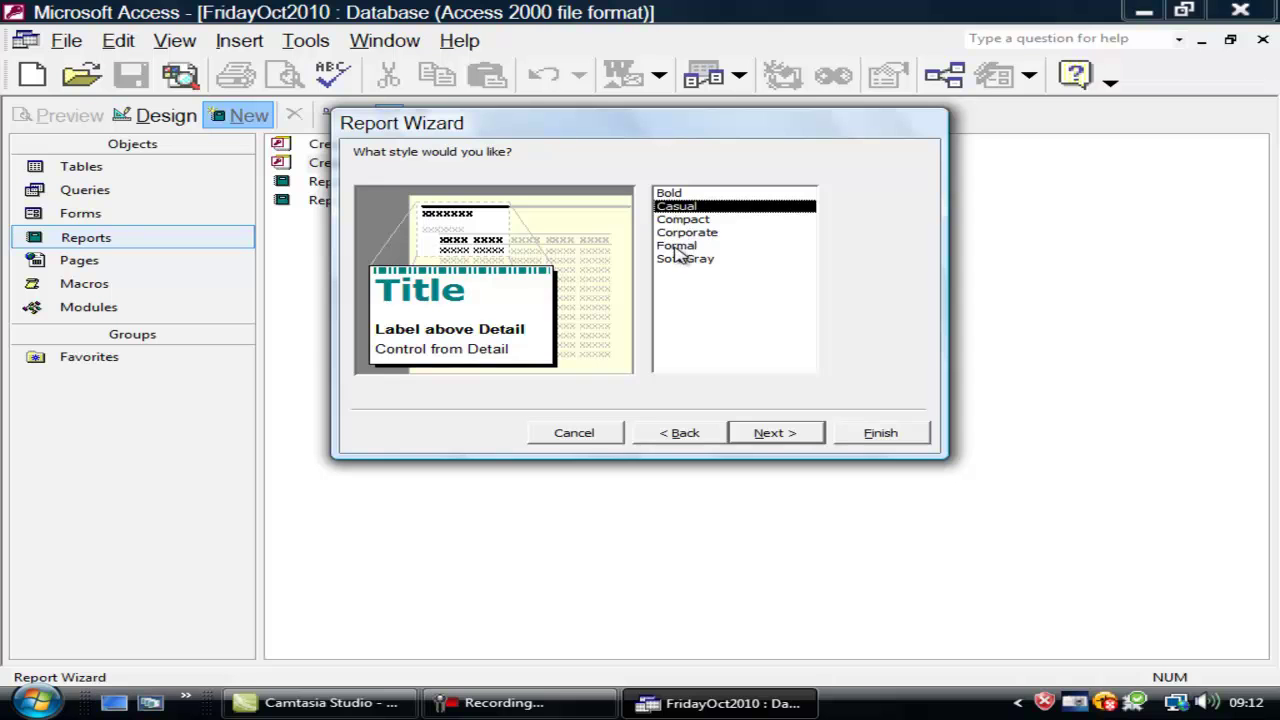
click(791, 434)
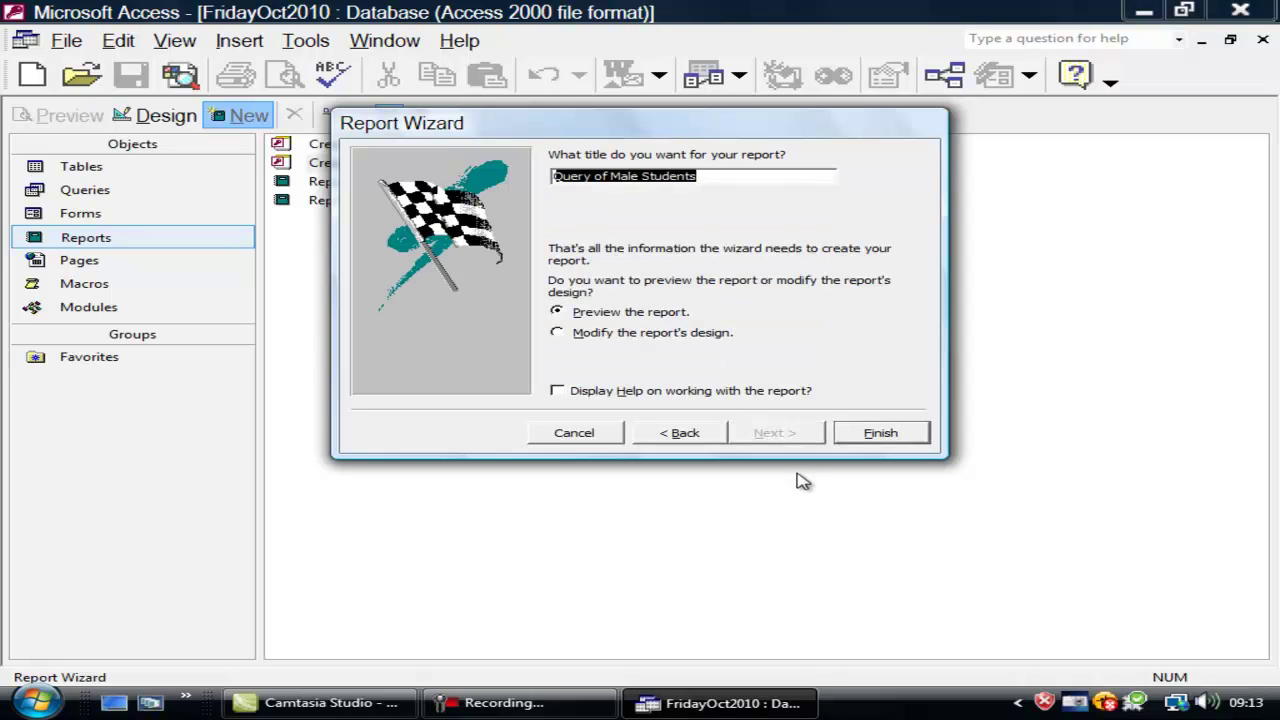
Title the report Report of Student Gender Male and finish the wizard with a preview of the report
drag(590, 176, 513, 172)
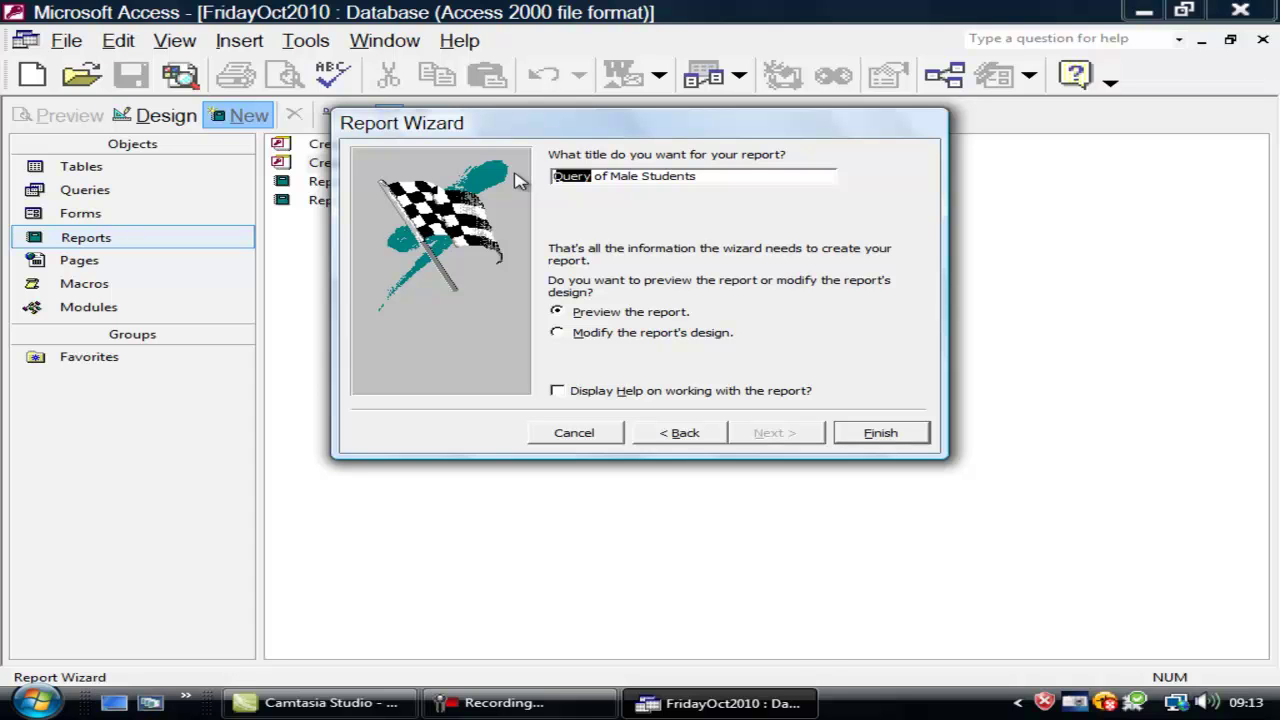
text(Report)
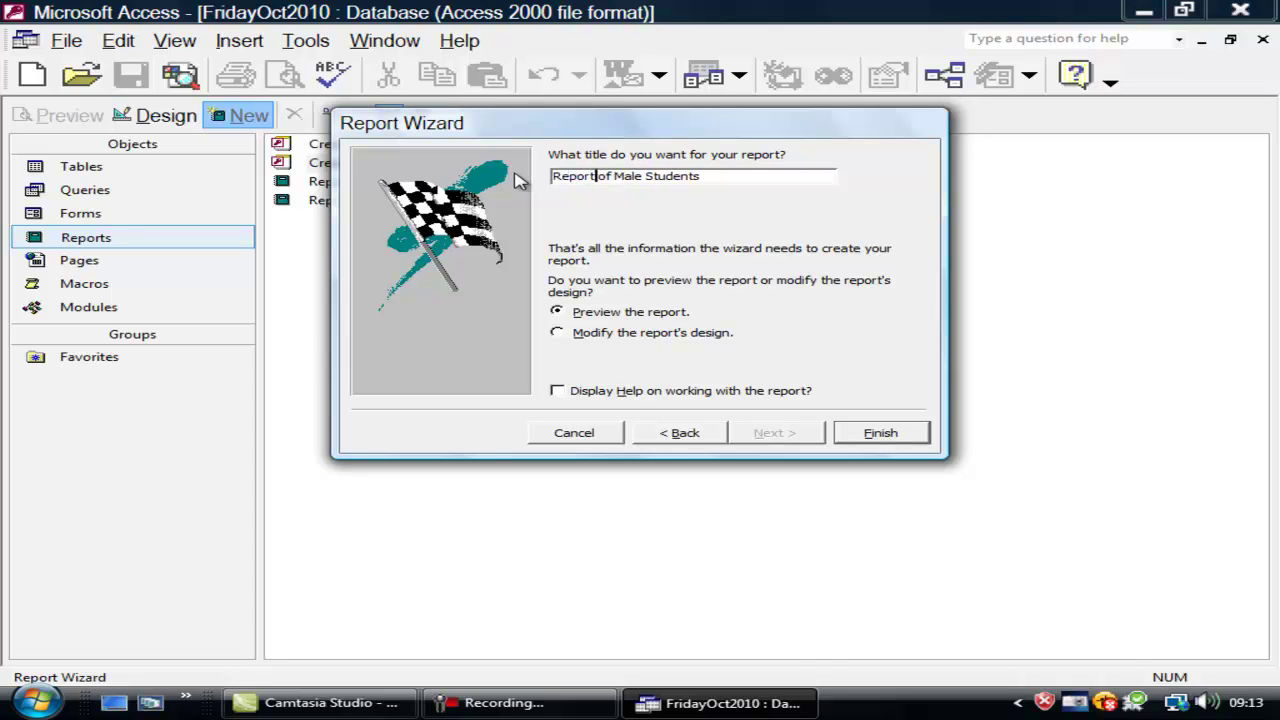
key(BackSpace)
drag(614, 175, 685, 178)
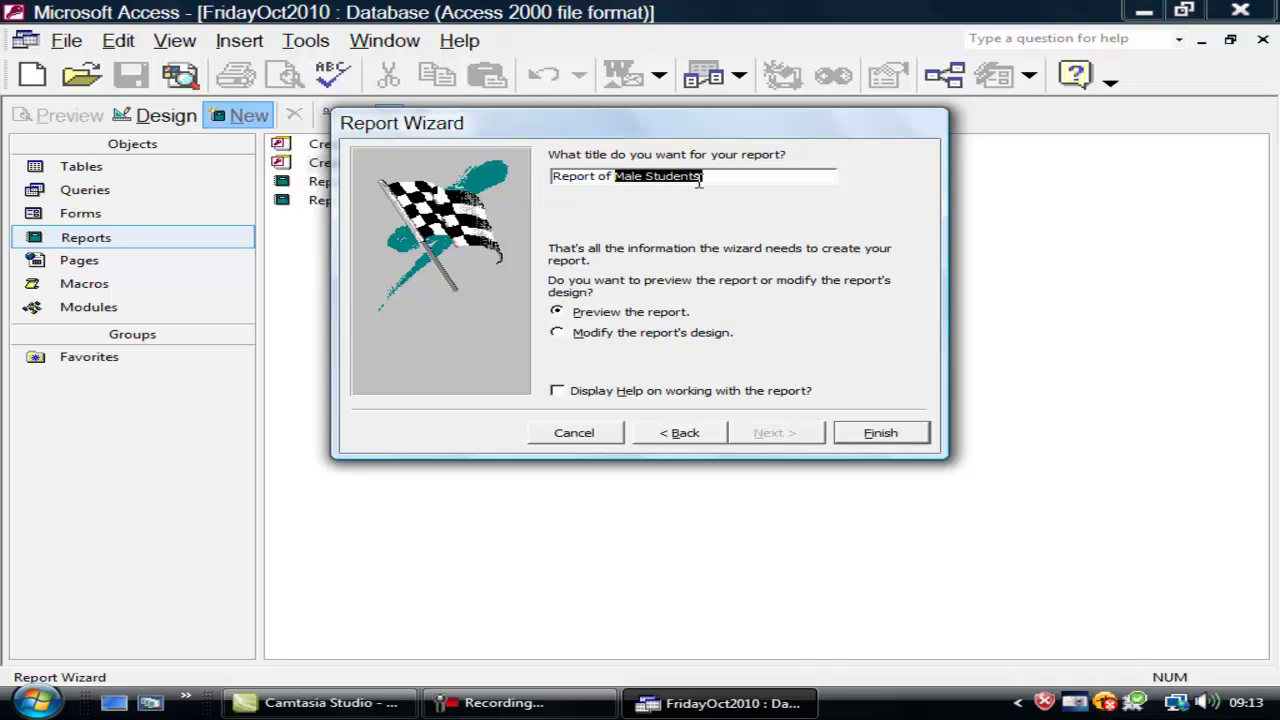
text(St)
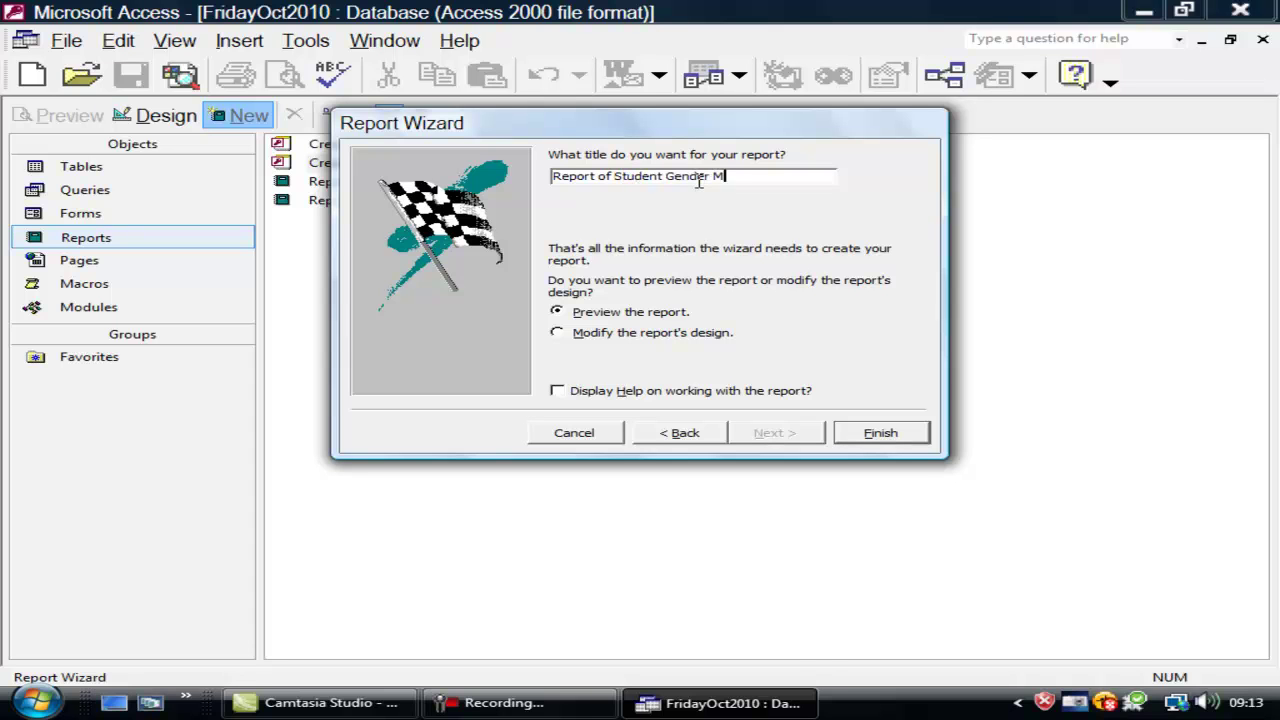
click(880, 432)
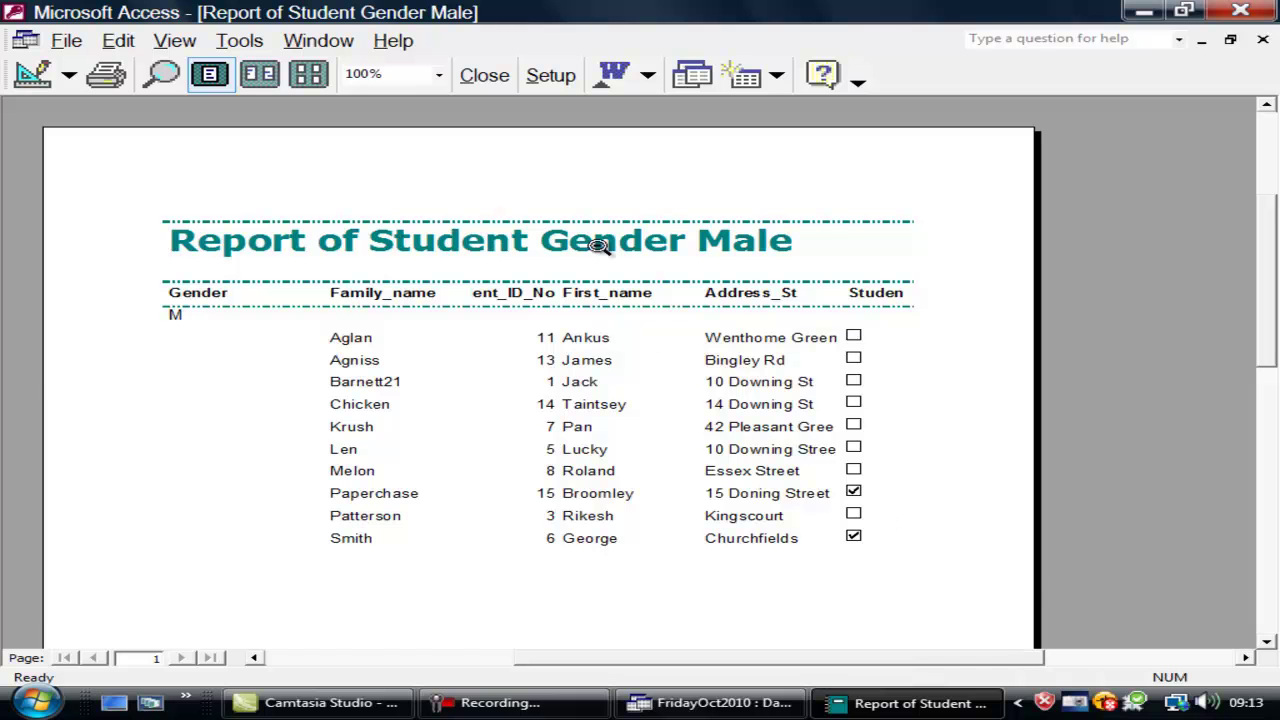
Close the new report completely and open Dashboard Form 7 in Design view
click(485, 77)
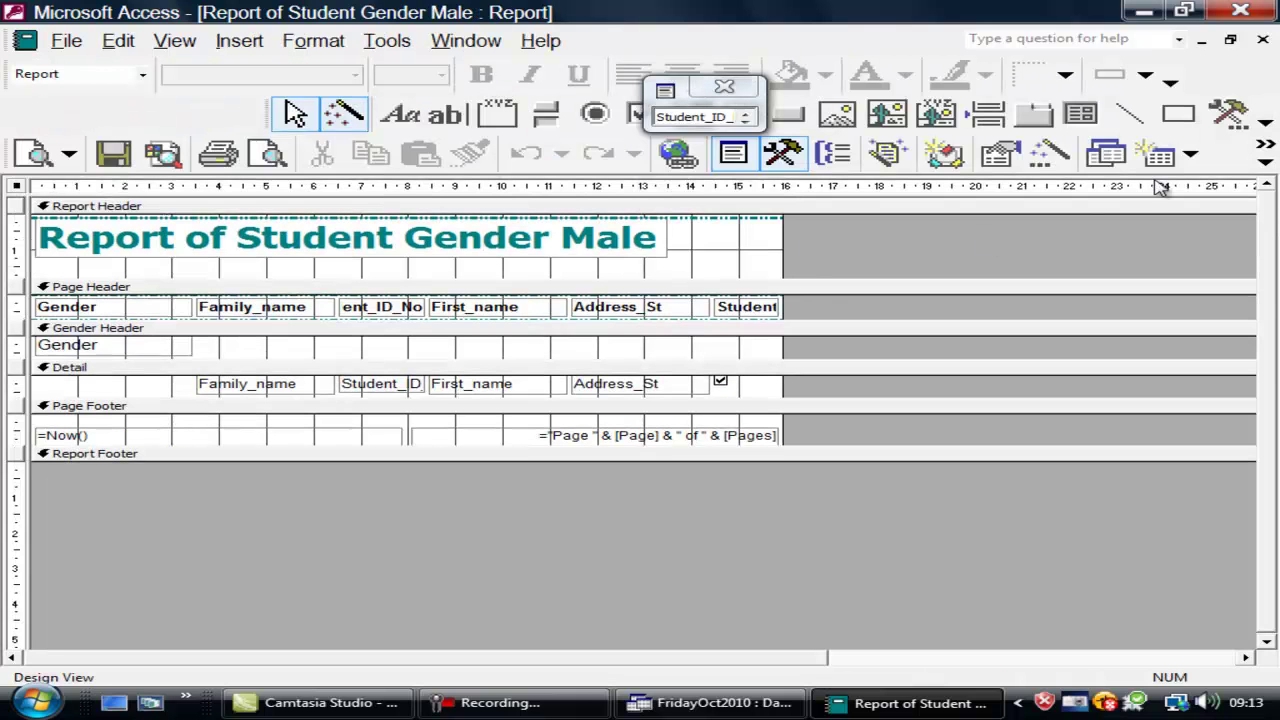
click(1262, 39)
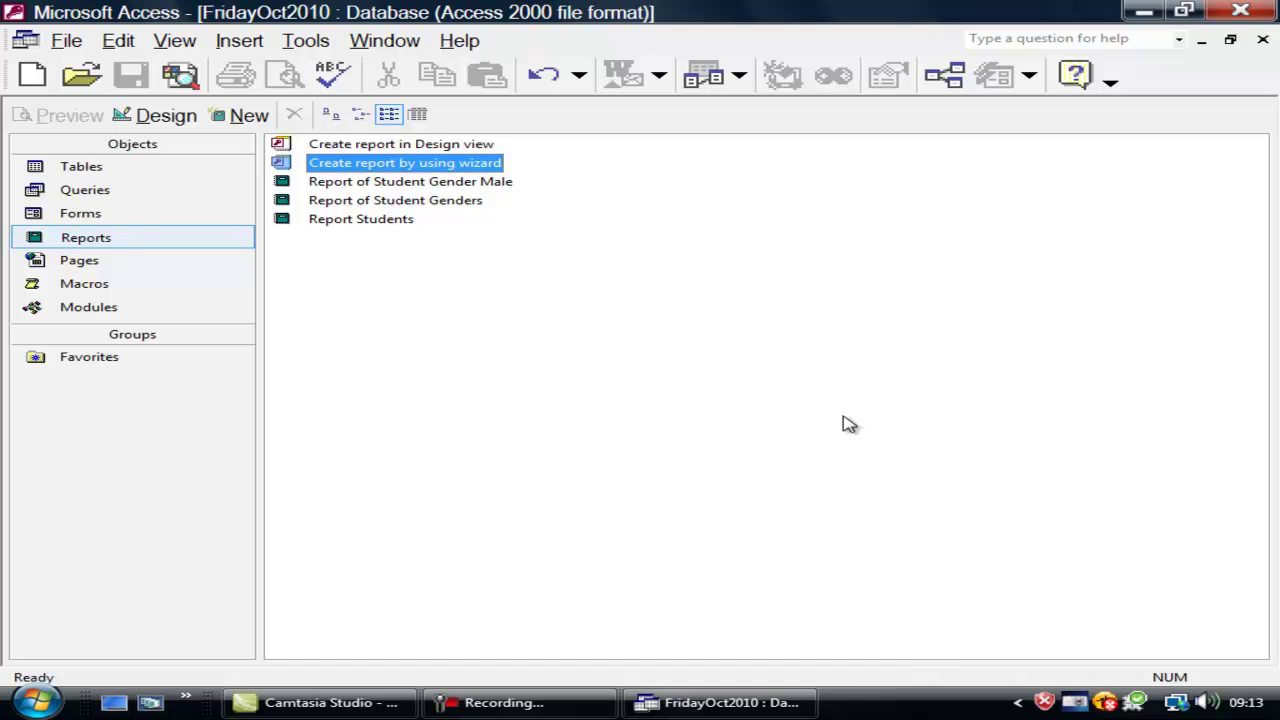
click(78, 219)
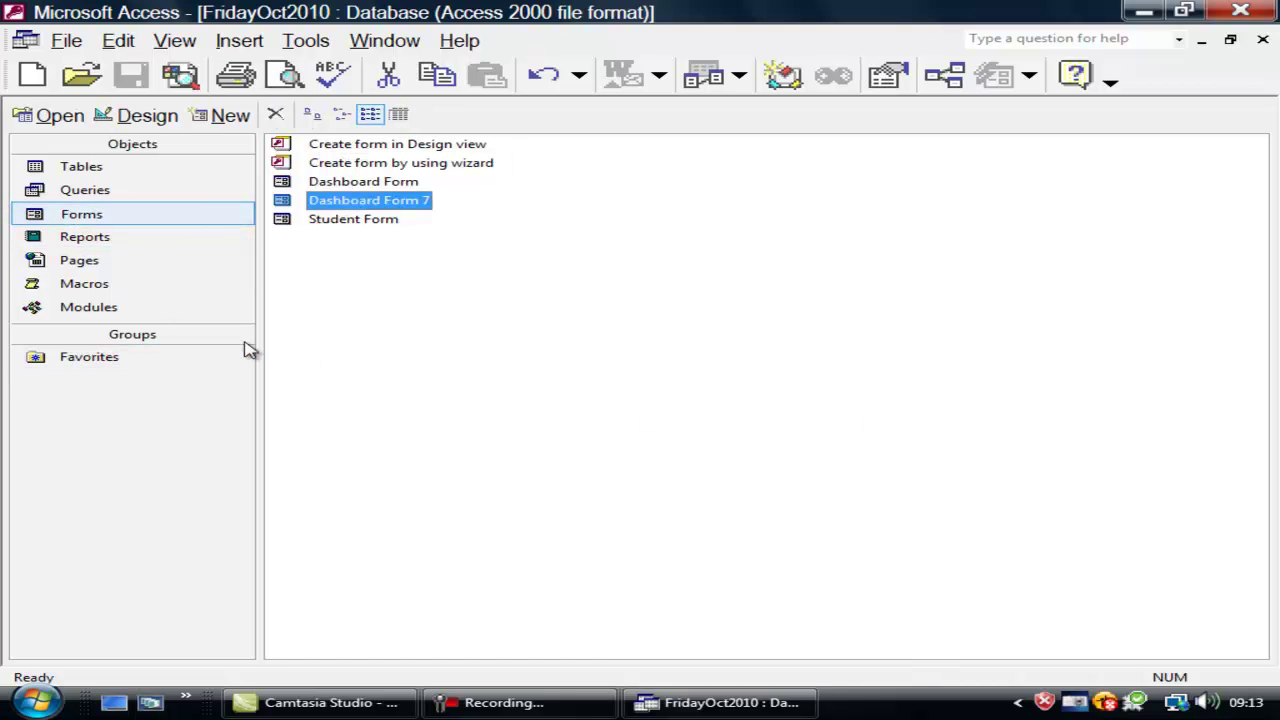
double_click(384, 206)
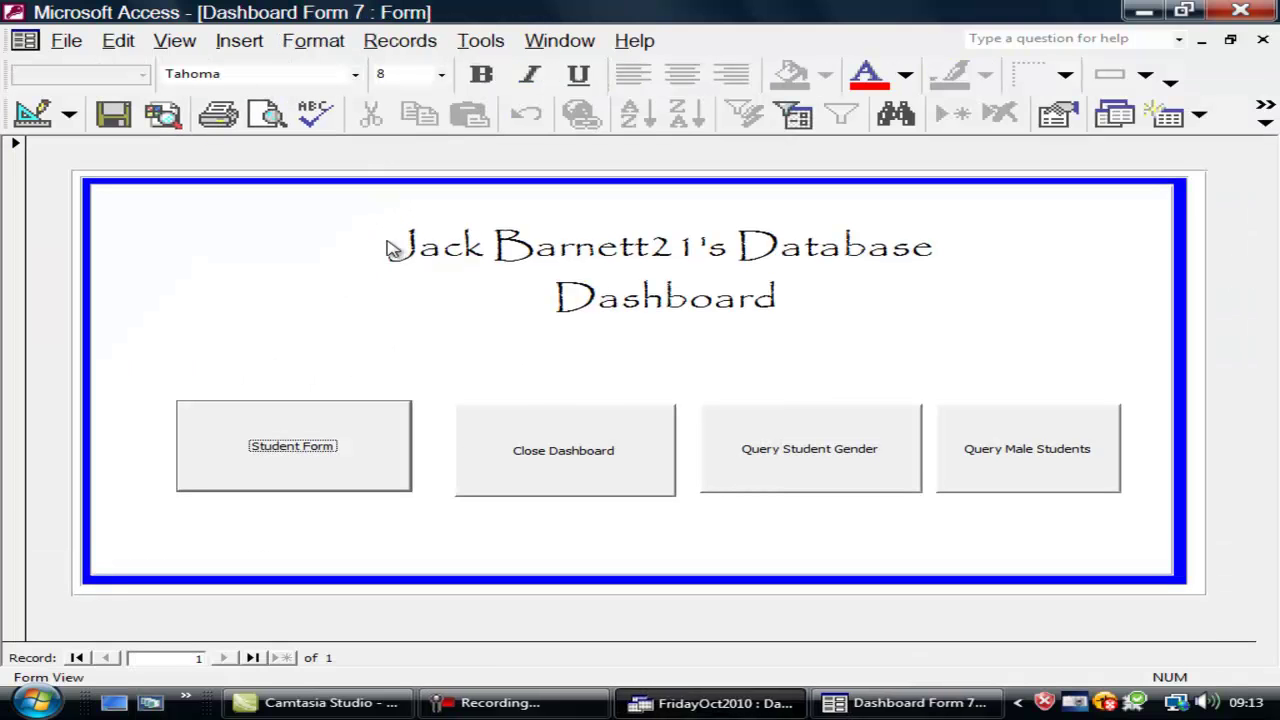
click(33, 113)
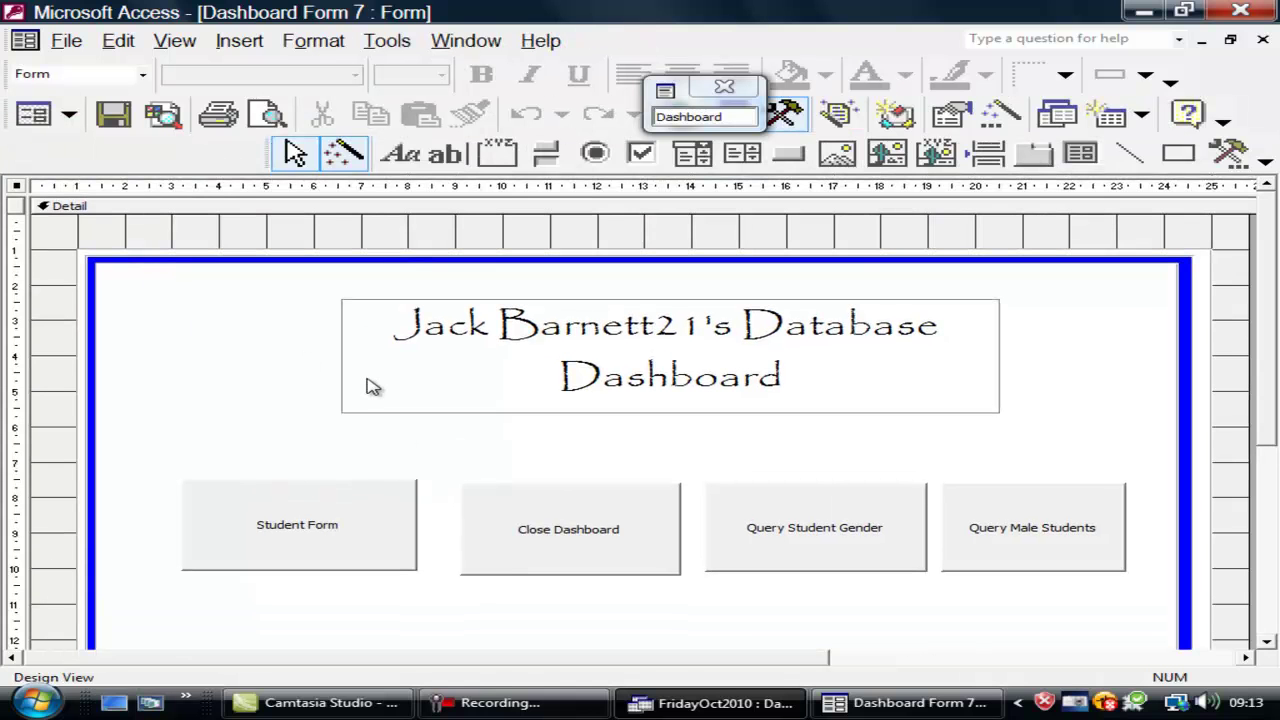
Add a command button below Query Student Gender on the dashboard that previews the Report of Student Gender Male
click(789, 153)
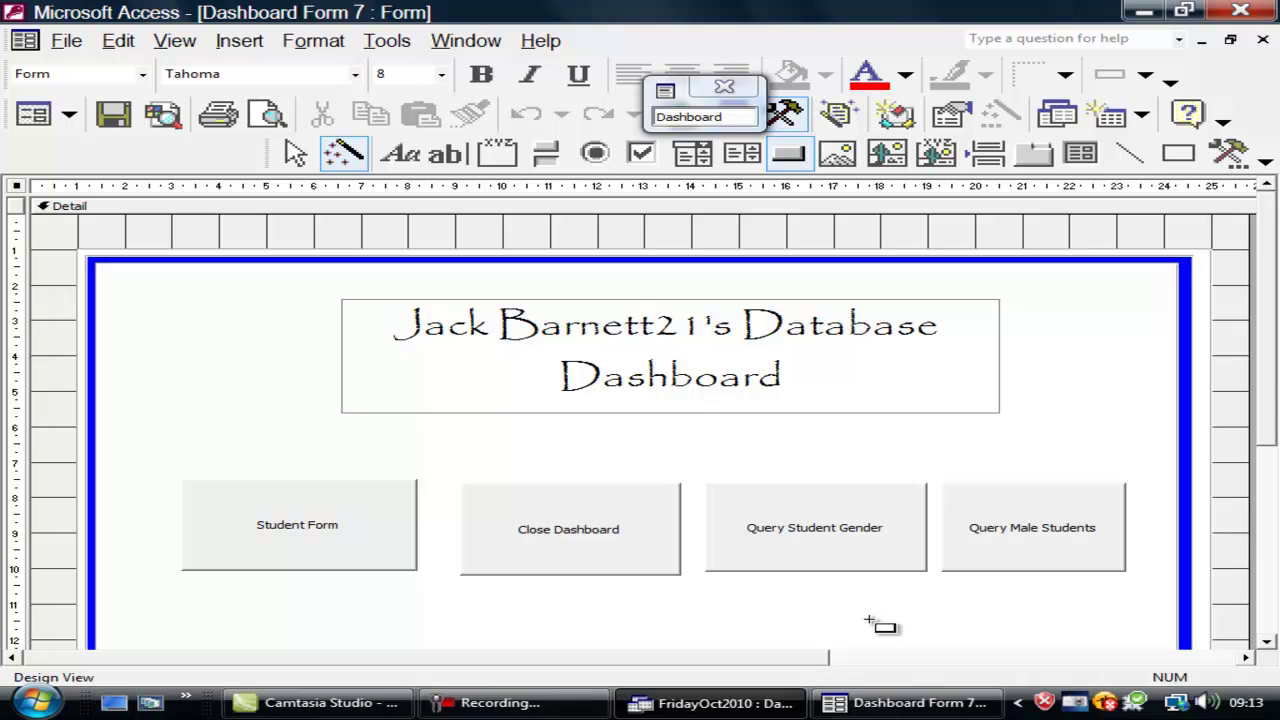
drag(705, 578, 918, 657)
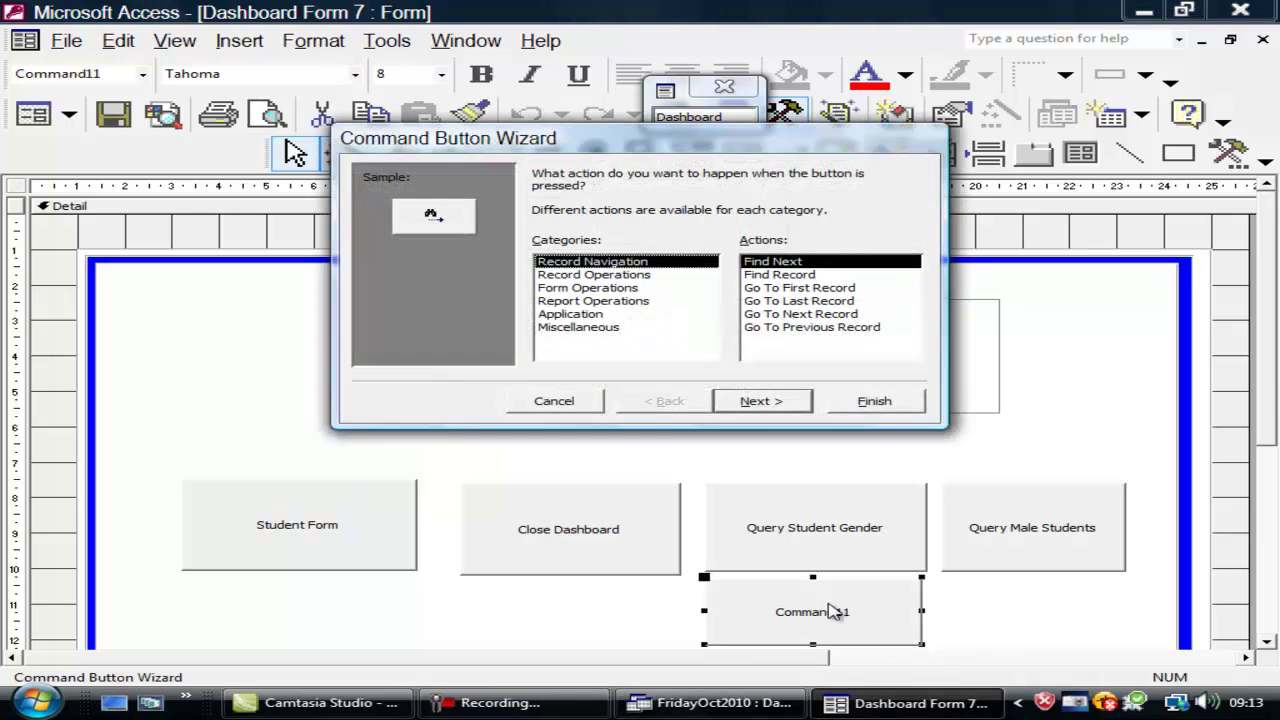
click(566, 301)
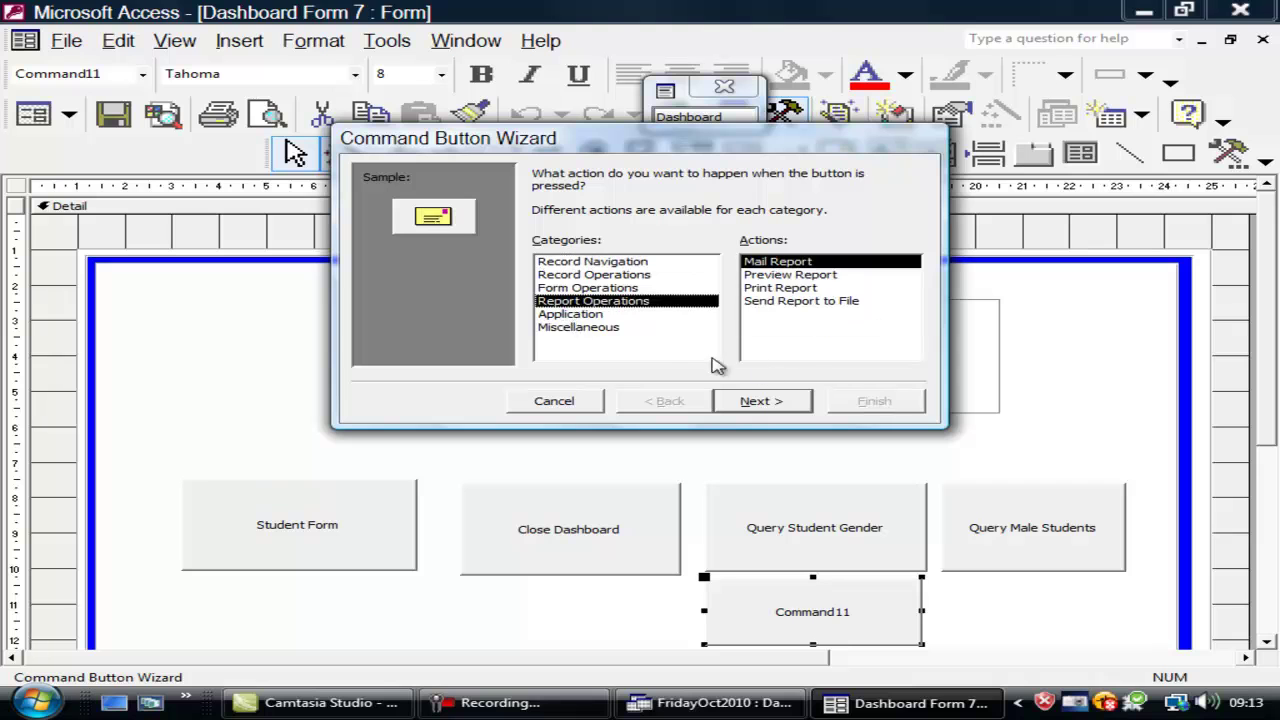
click(778, 275)
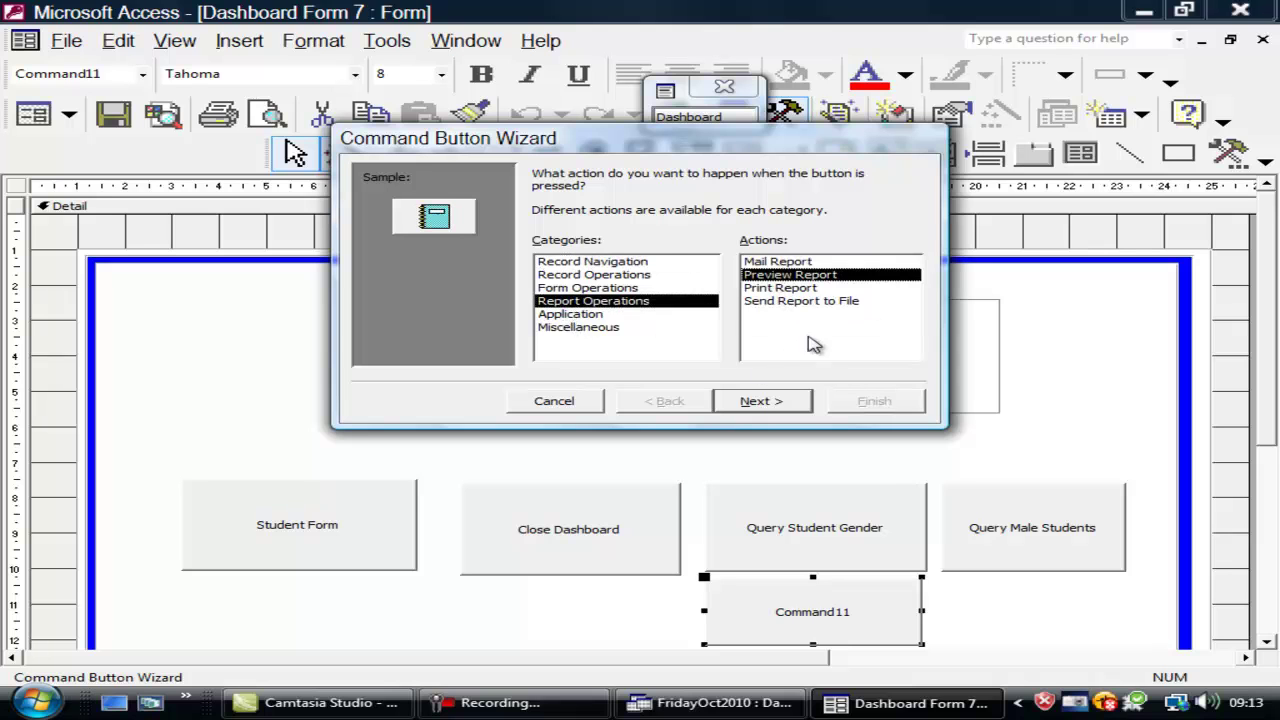
click(800, 402)
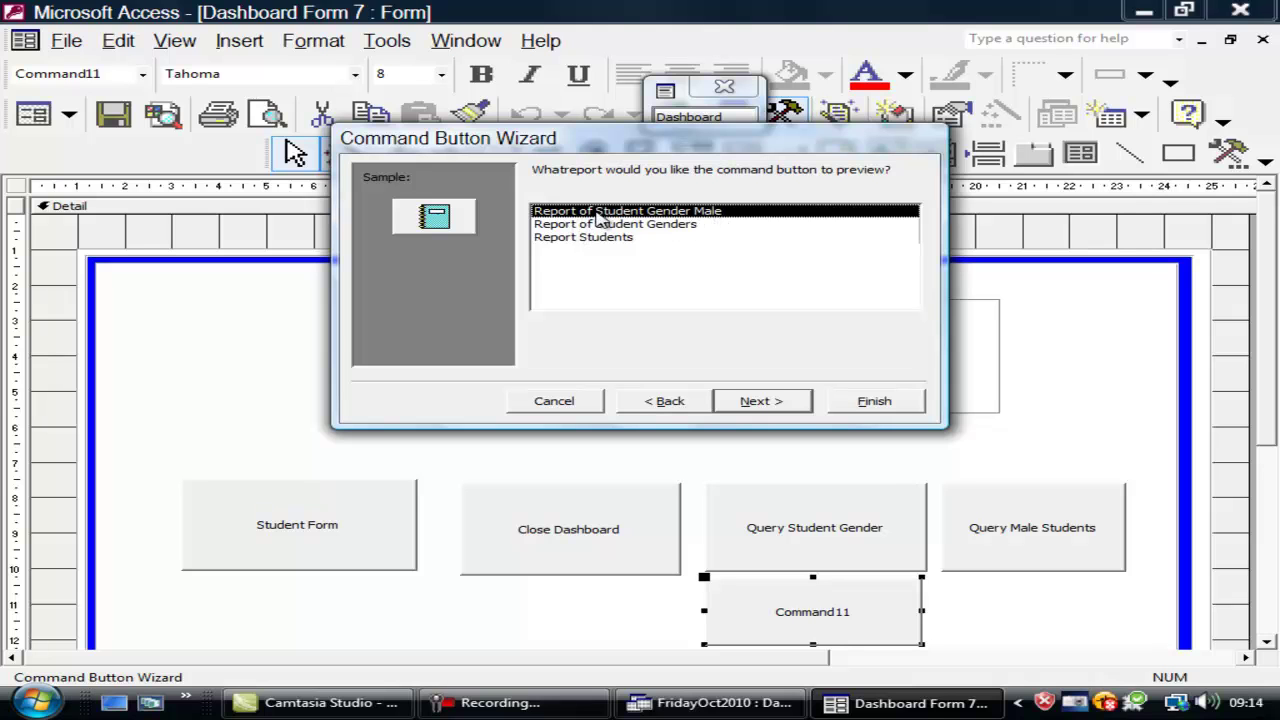
click(786, 408)
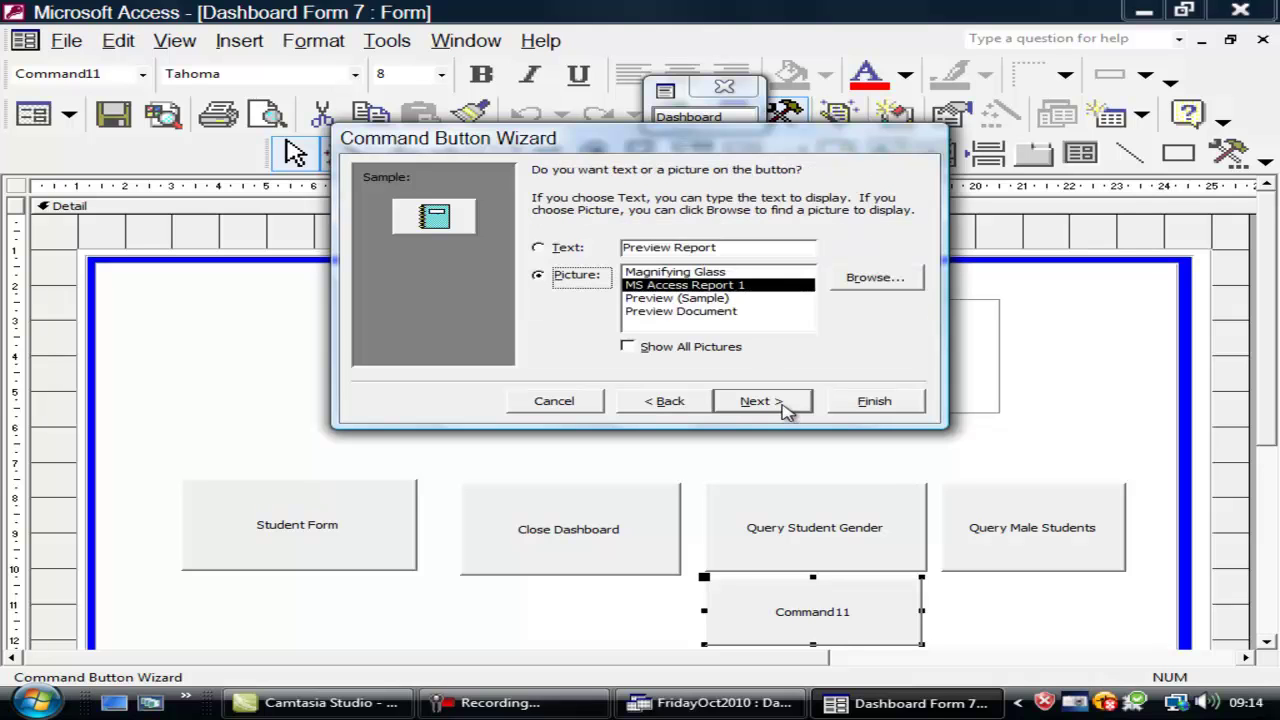
Give the new button the text Report Student Gender Males and enlarge it to nearly the width of the Query Student Gender button
click(546, 249)
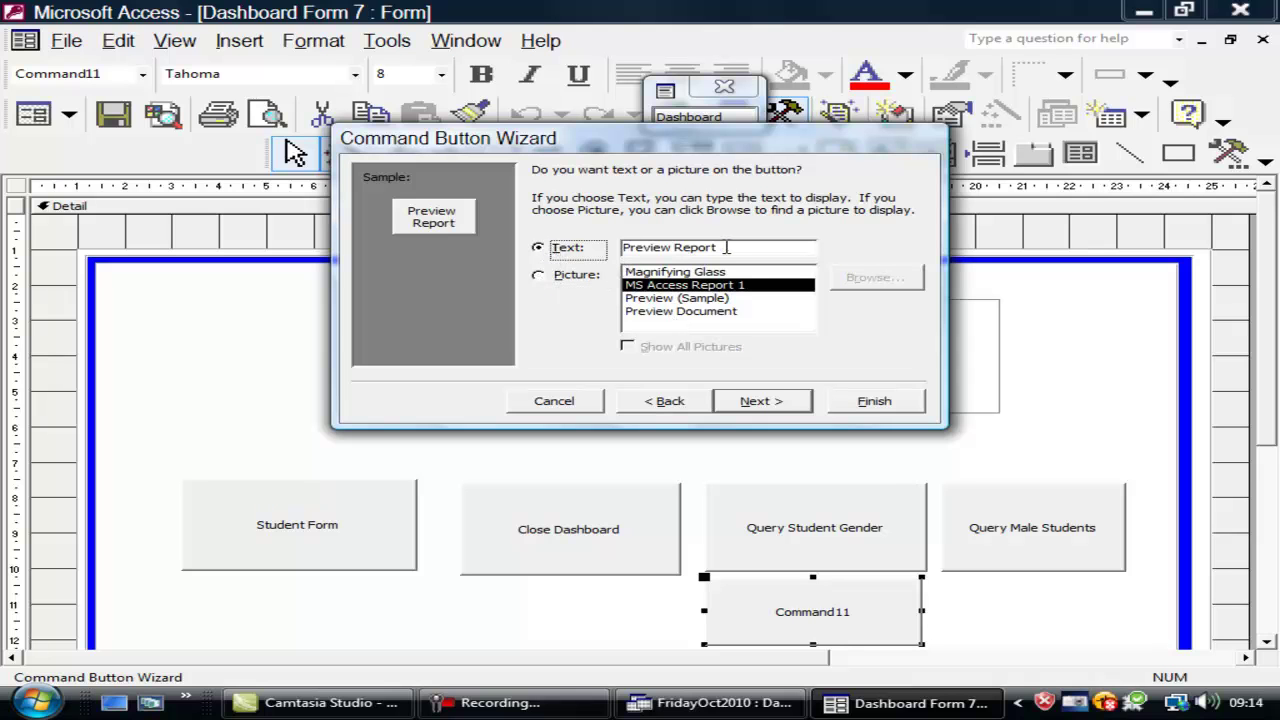
drag(727, 247, 577, 237)
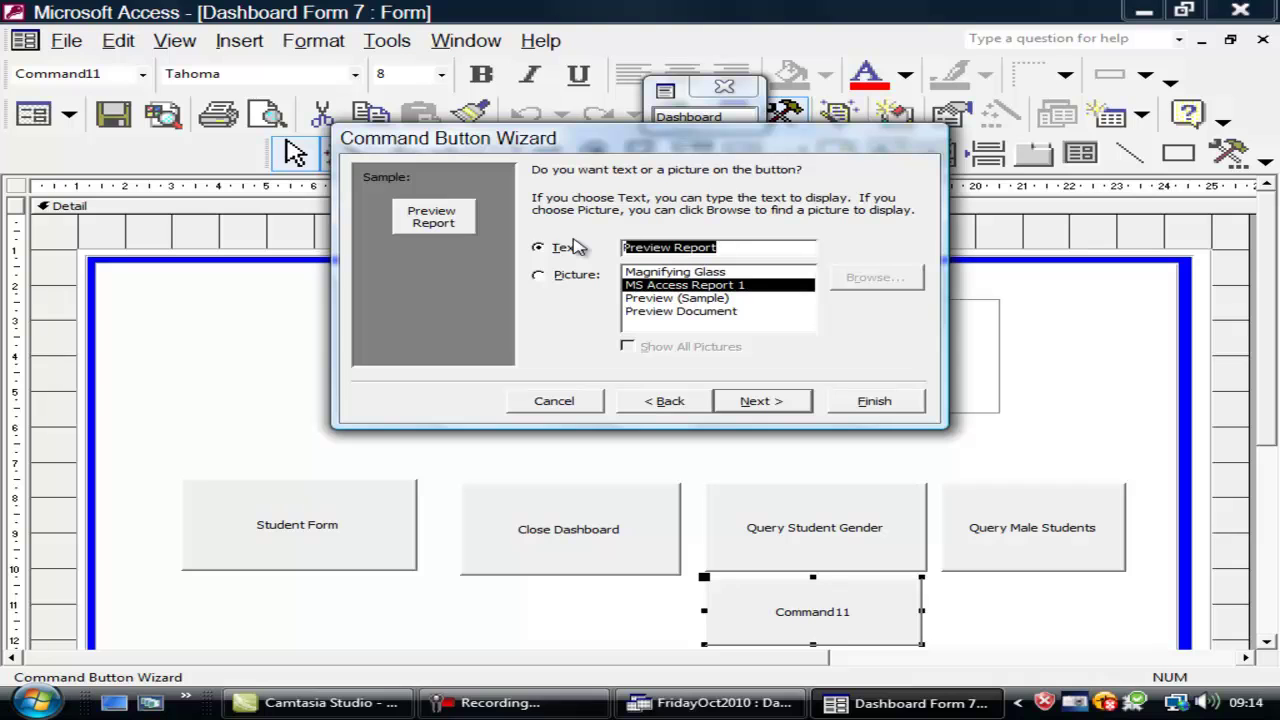
text(Report)
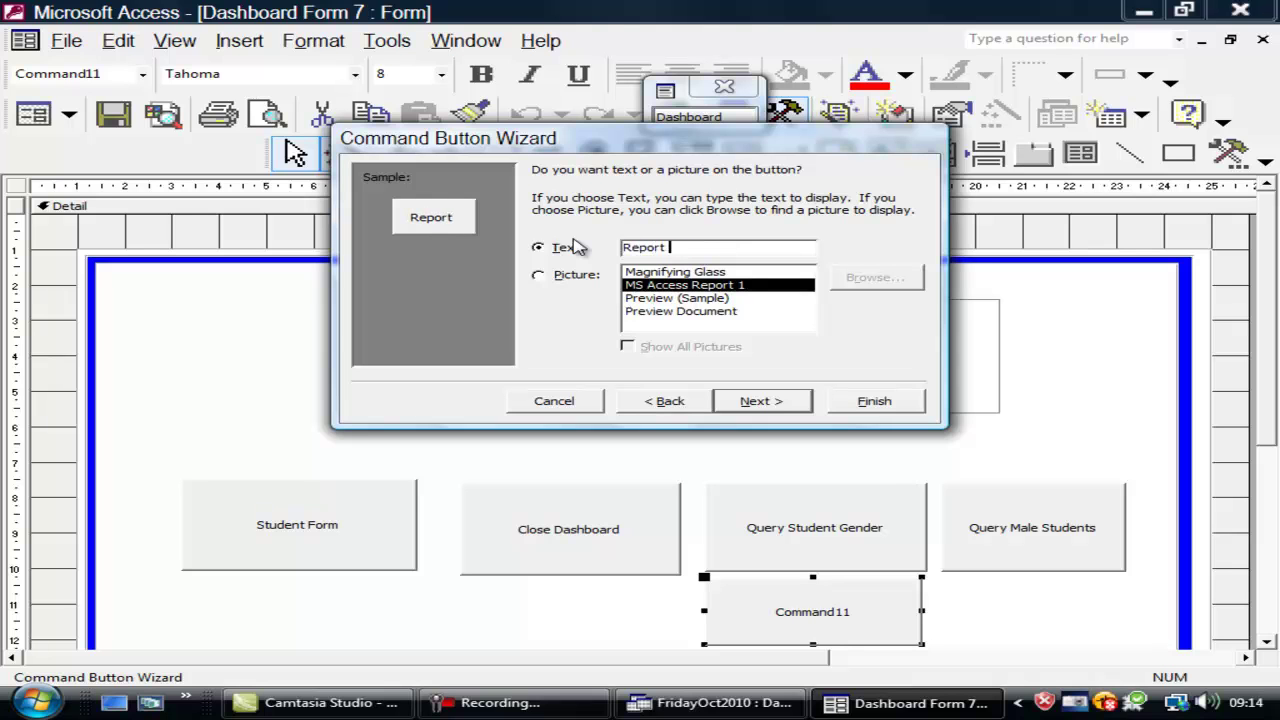
text( Student Gender Males)
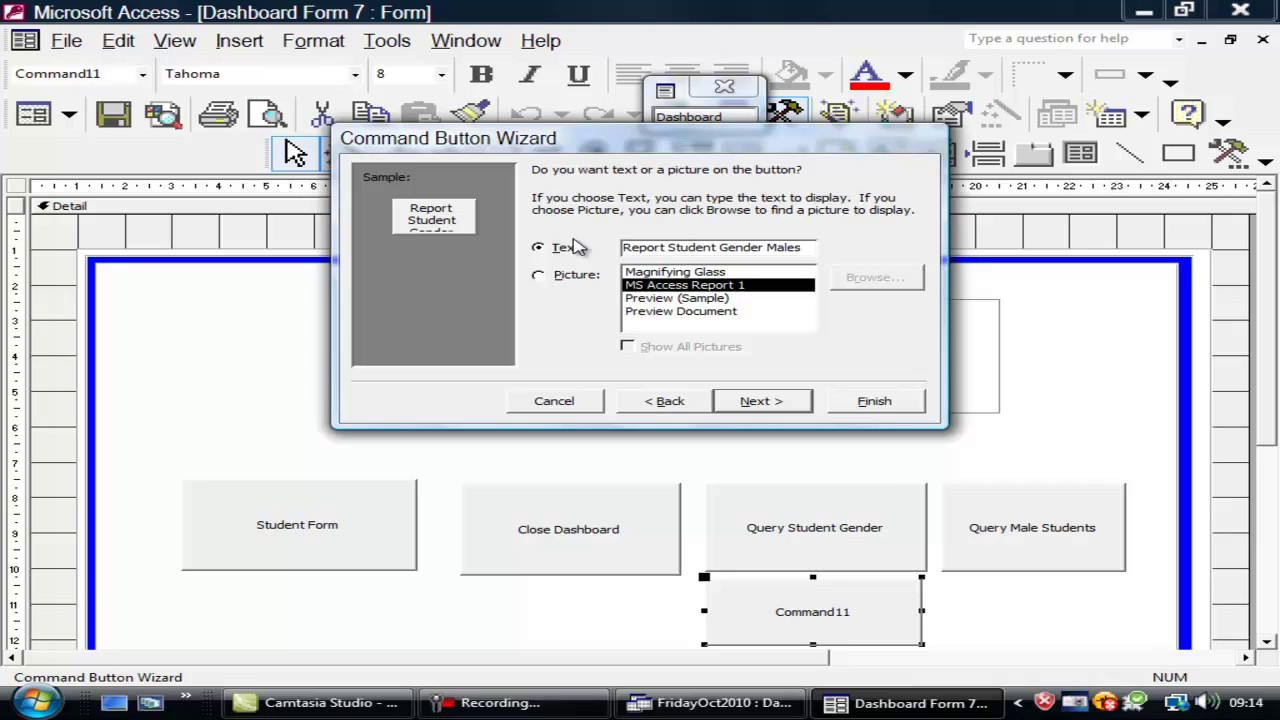
click(735, 400)
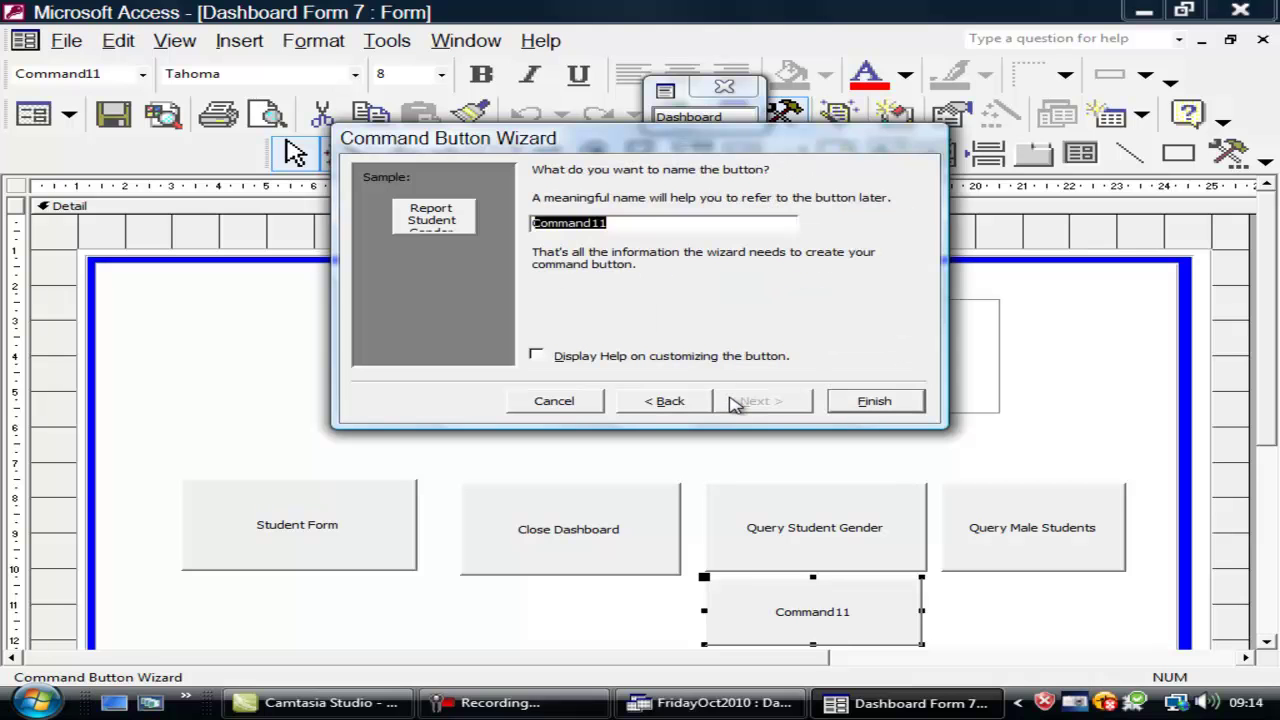
click(845, 402)
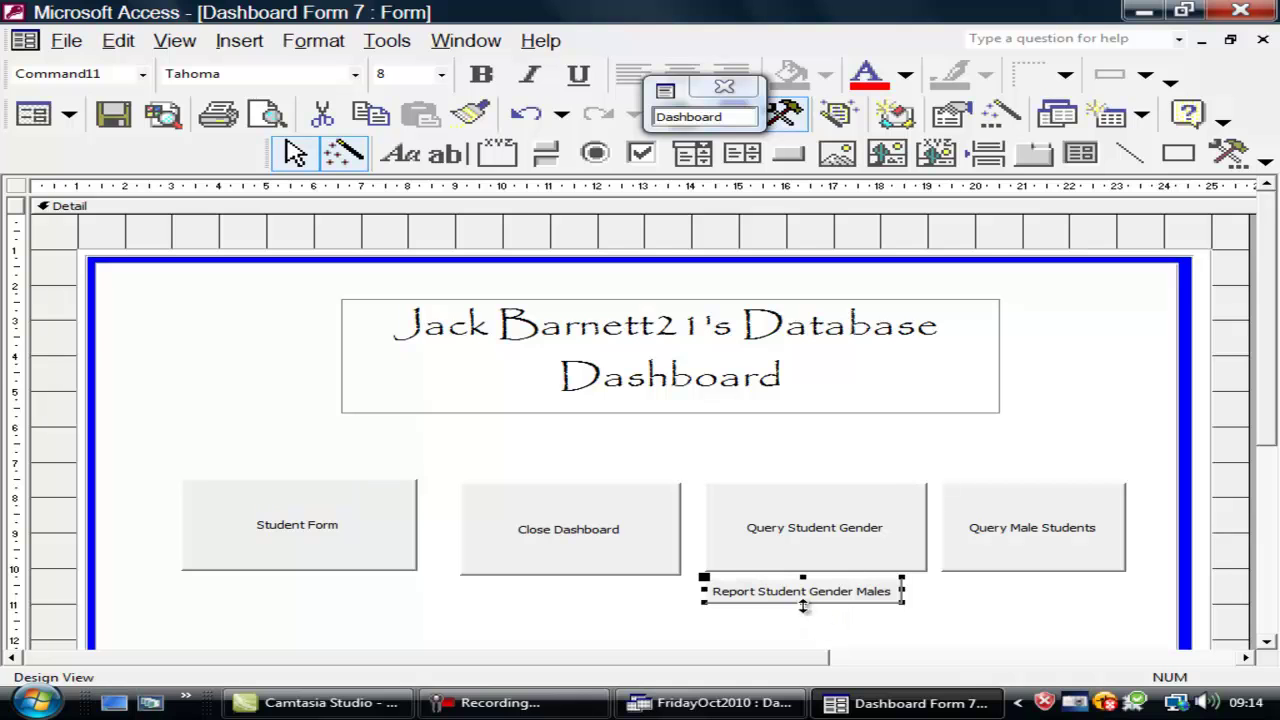
drag(802, 603, 809, 644)
drag(905, 612, 922, 612)
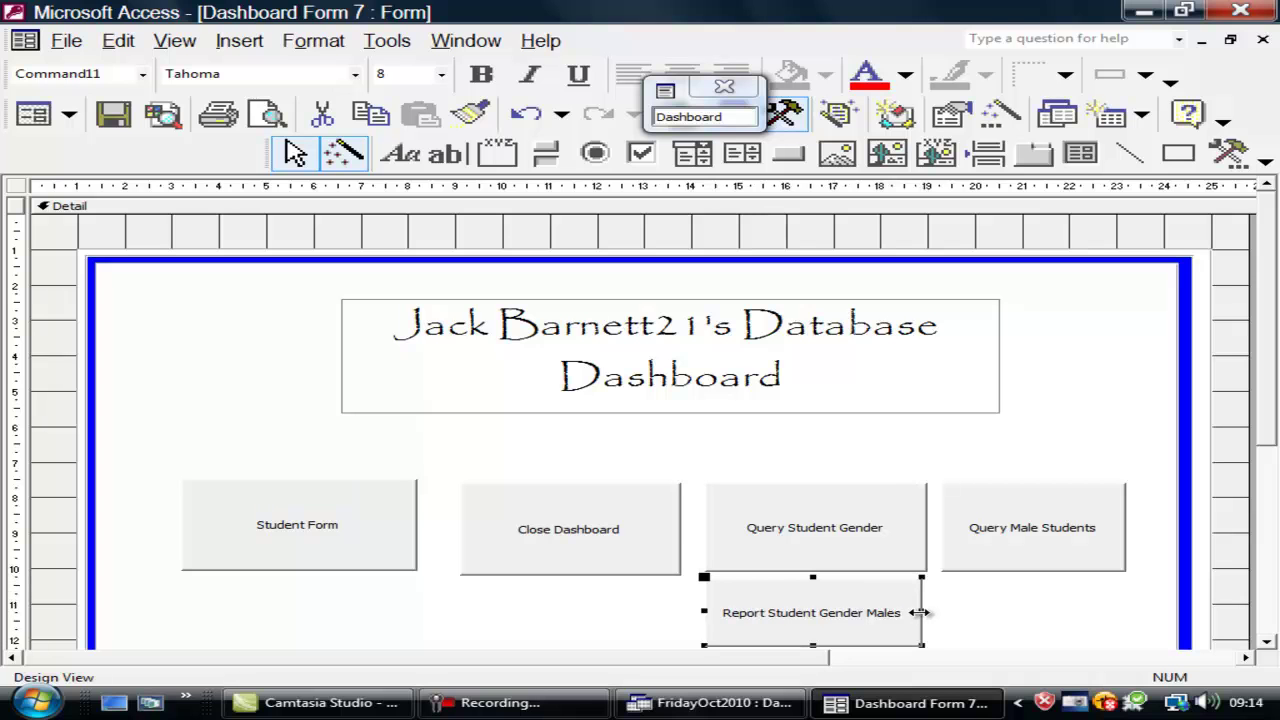
Test the Report Student Gender Males button in Form view and close the report preview it opens
click(32, 115)
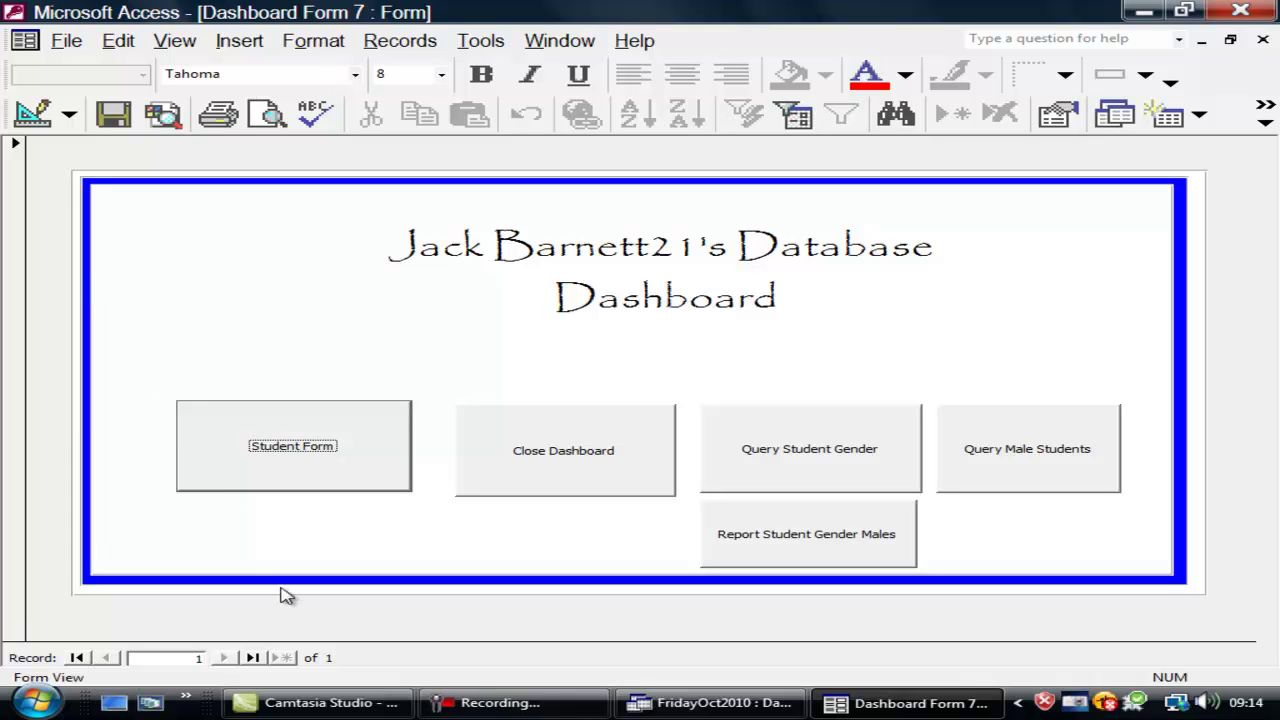
click(740, 540)
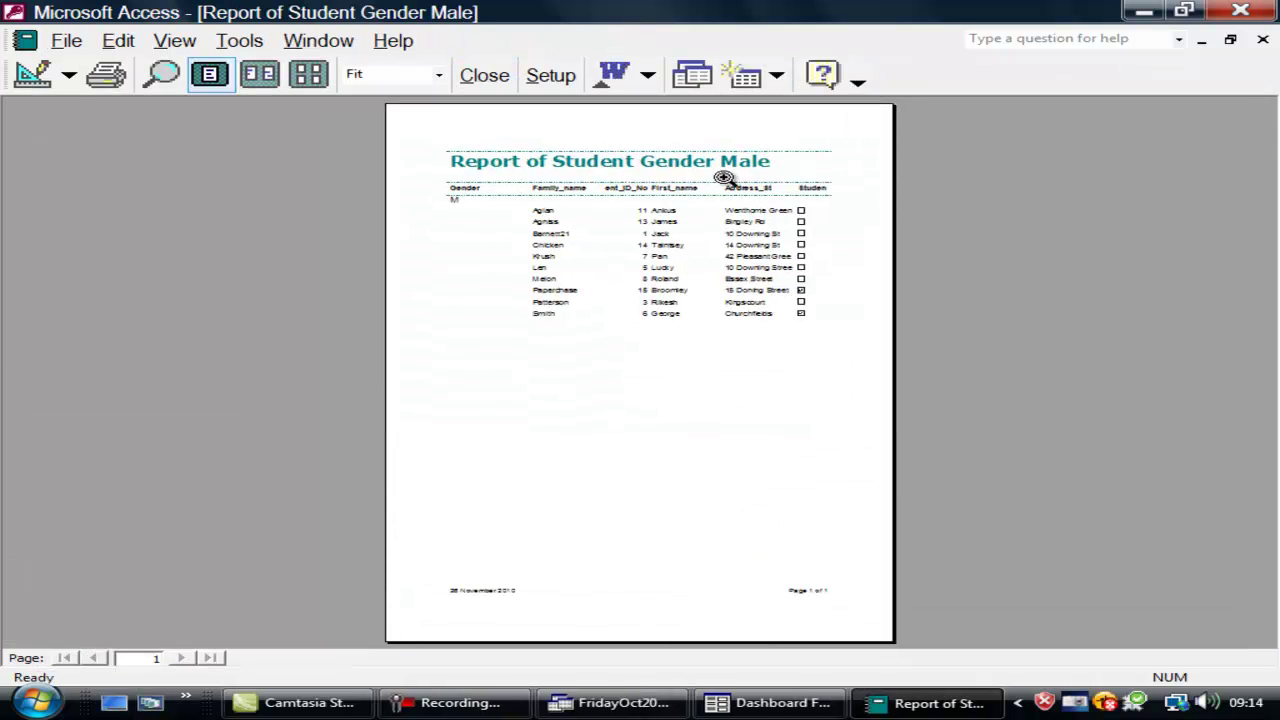
click(484, 78)
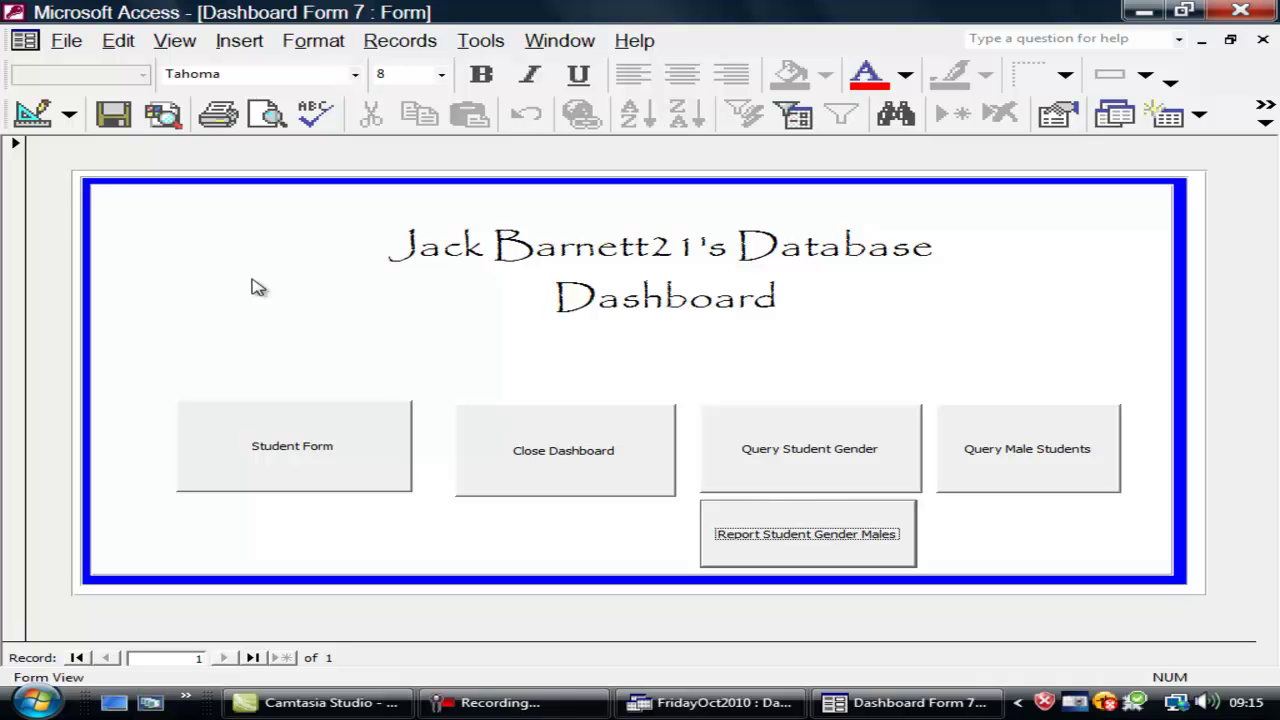
Return the dashboard to Design view and move the Report Student Gender Males button up beside the title to free its place
click(33, 113)
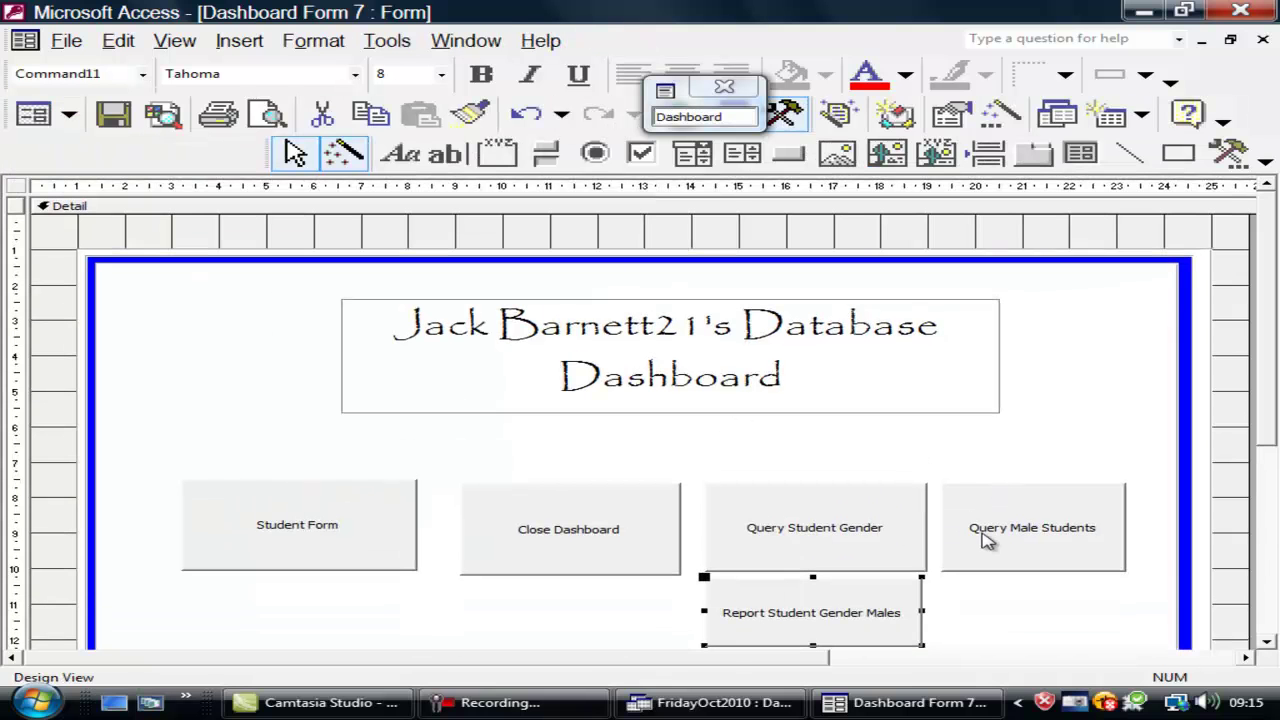
click(631, 591)
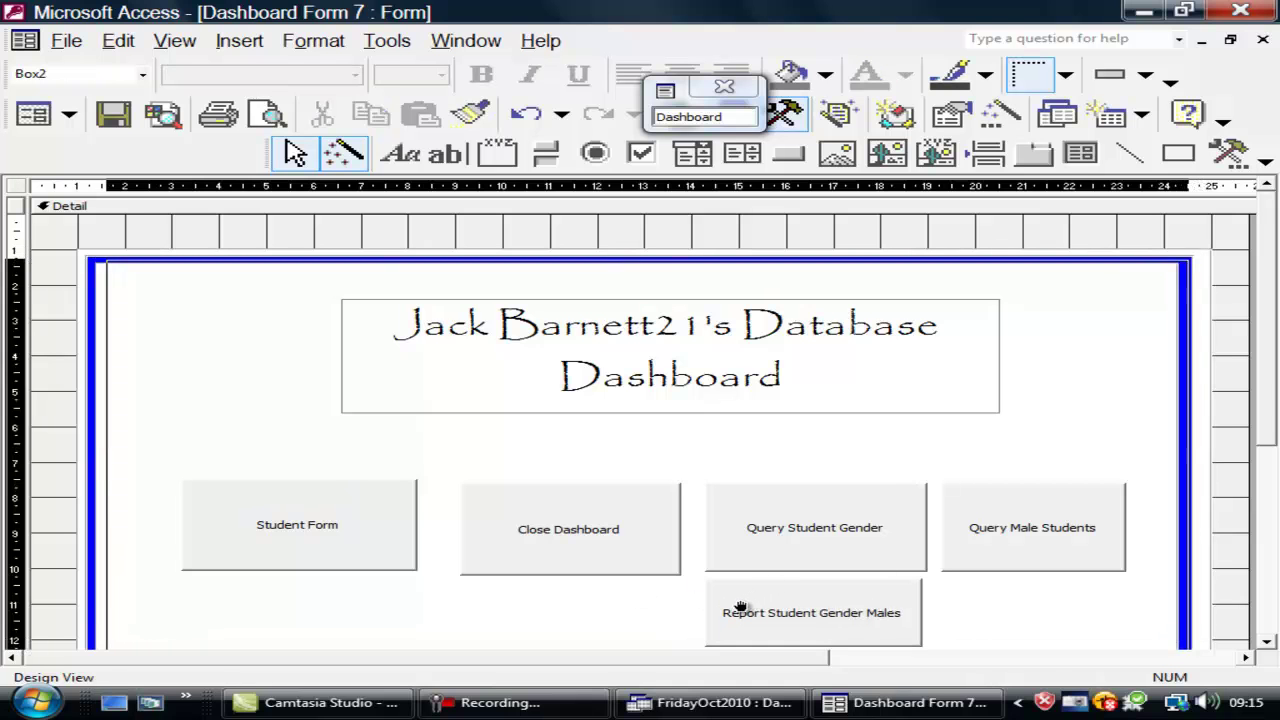
click(770, 245)
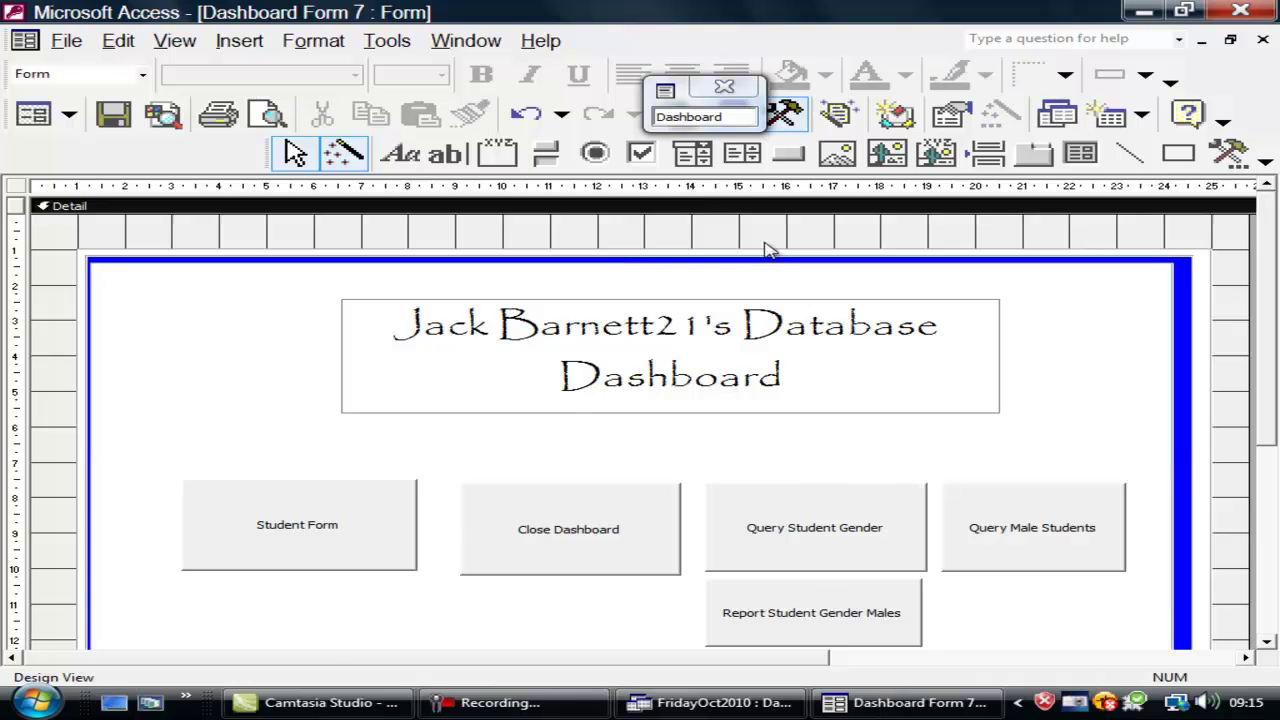
drag(808, 595, 1069, 357)
Reduce the height of the Query Male Students button and place it directly below Query Student Gender at the same width
click(973, 531)
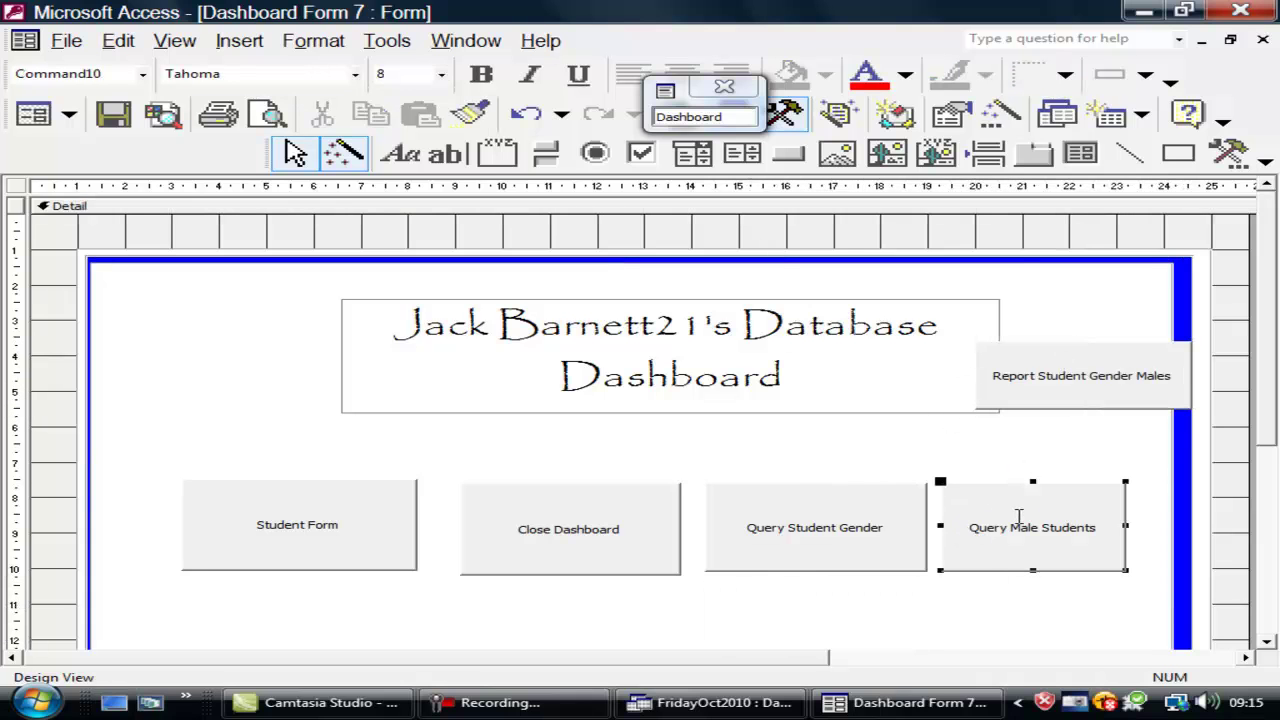
drag(1033, 570, 1033, 552)
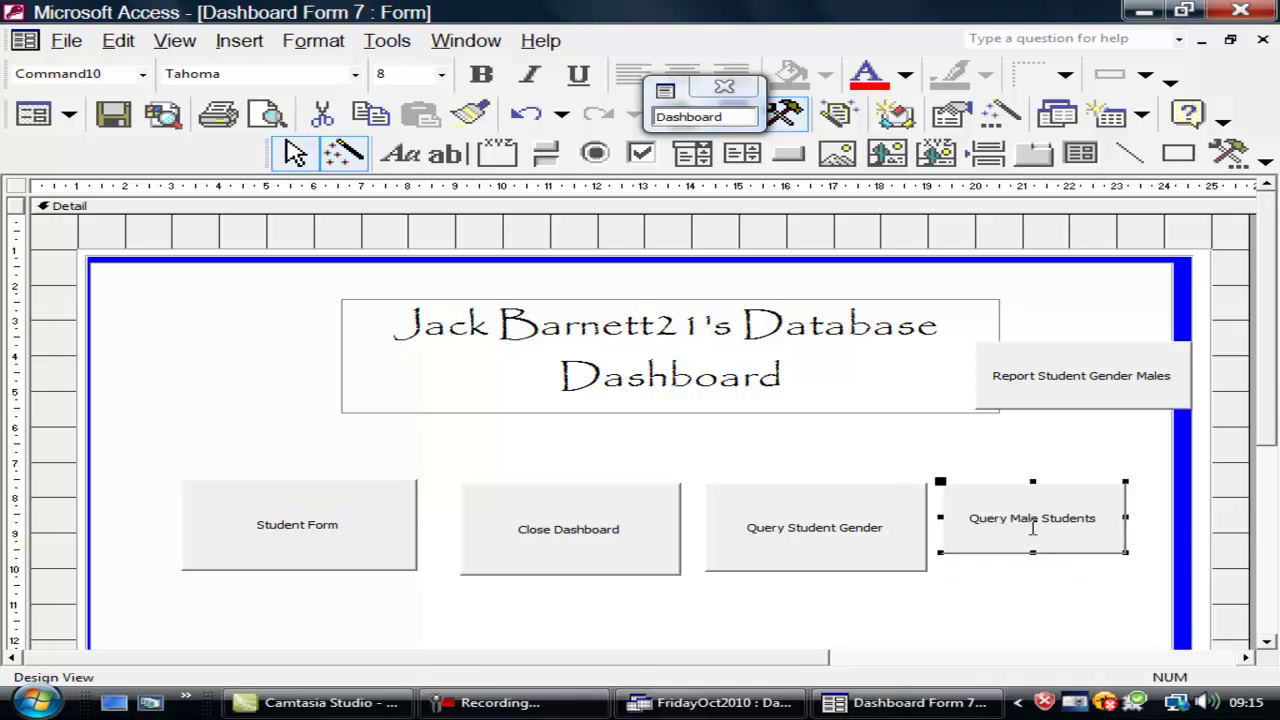
click(943, 220)
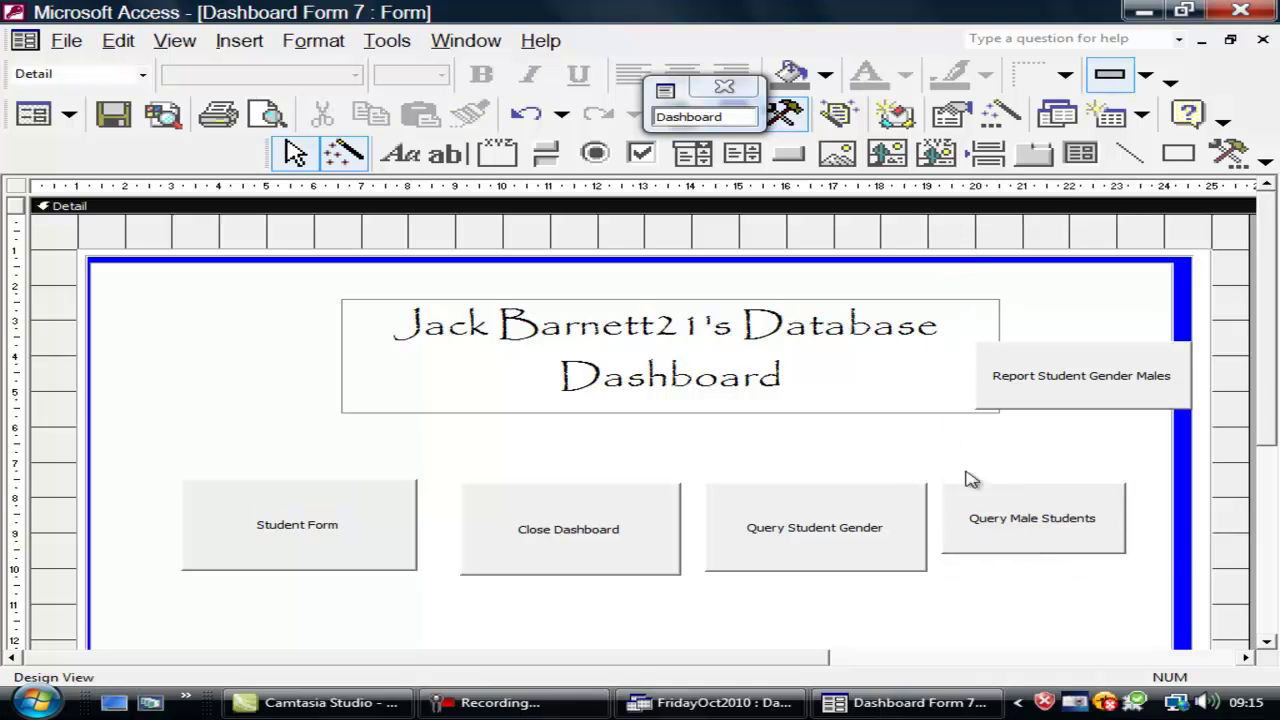
click(988, 517)
drag(988, 517, 750, 613)
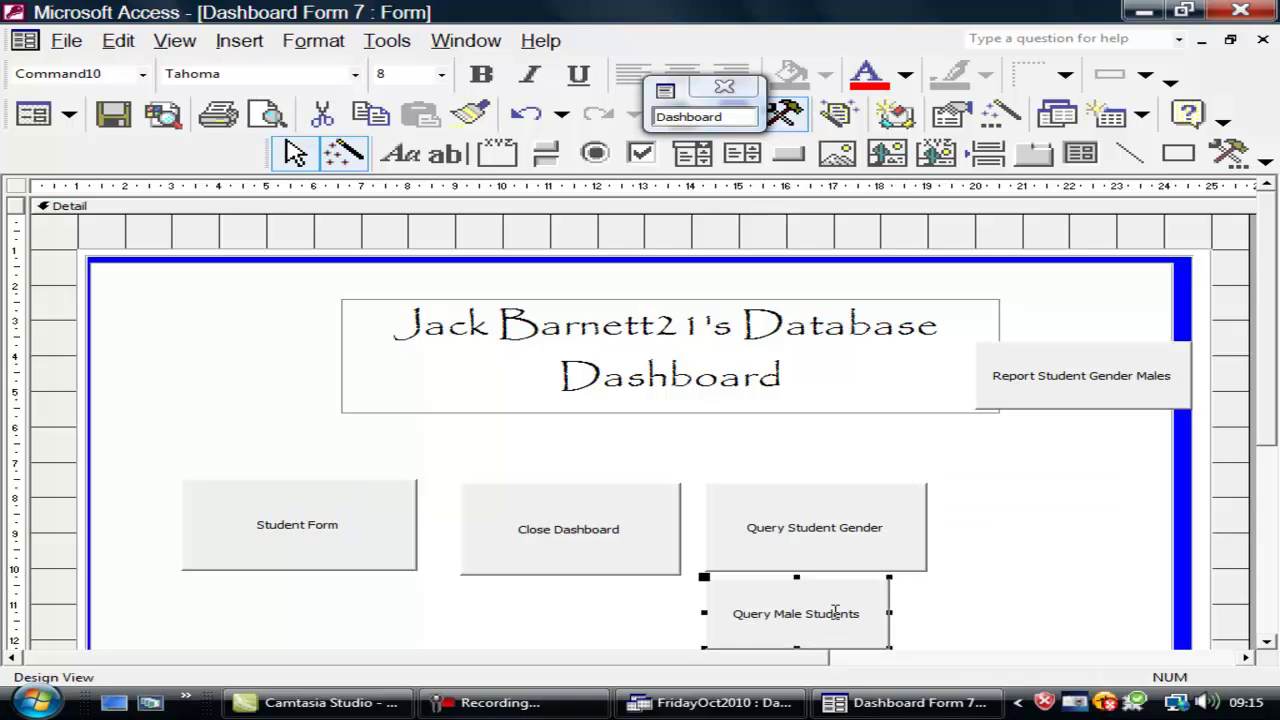
drag(891, 613, 928, 613)
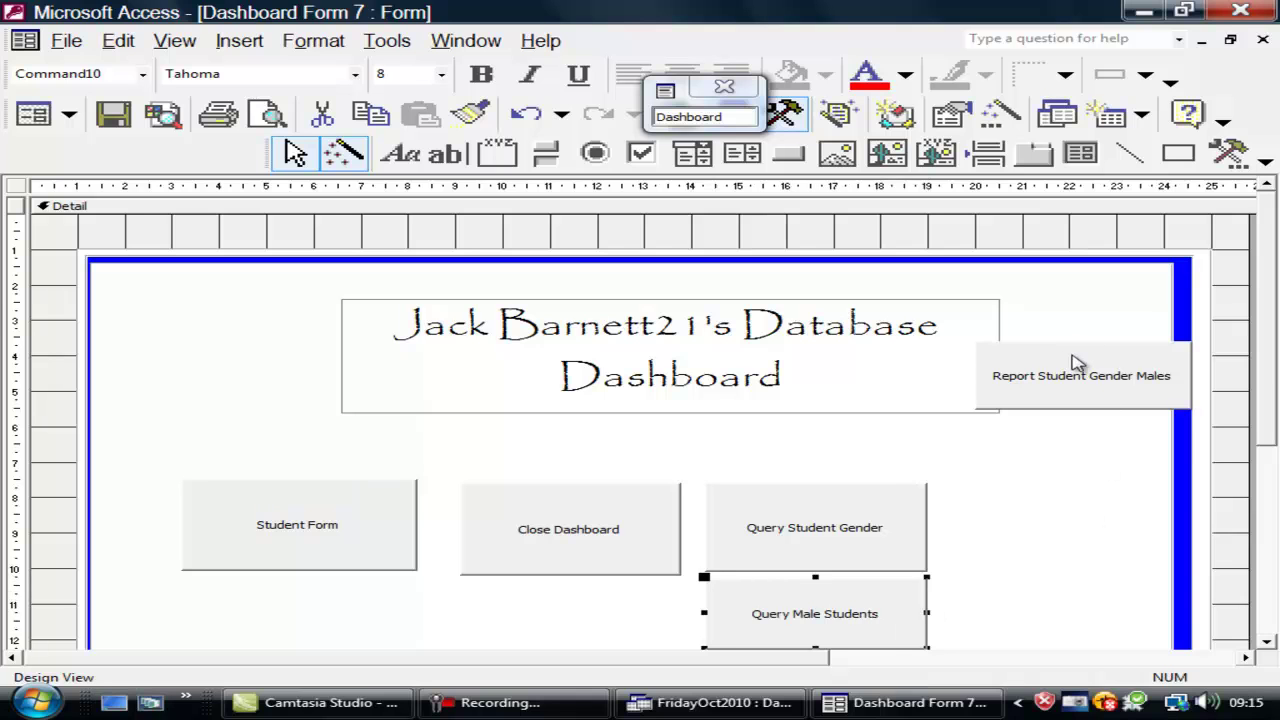
Place the Report Student Gender Males button beside Query Student Gender and show the dashboard in Form view
drag(1074, 354, 1041, 498)
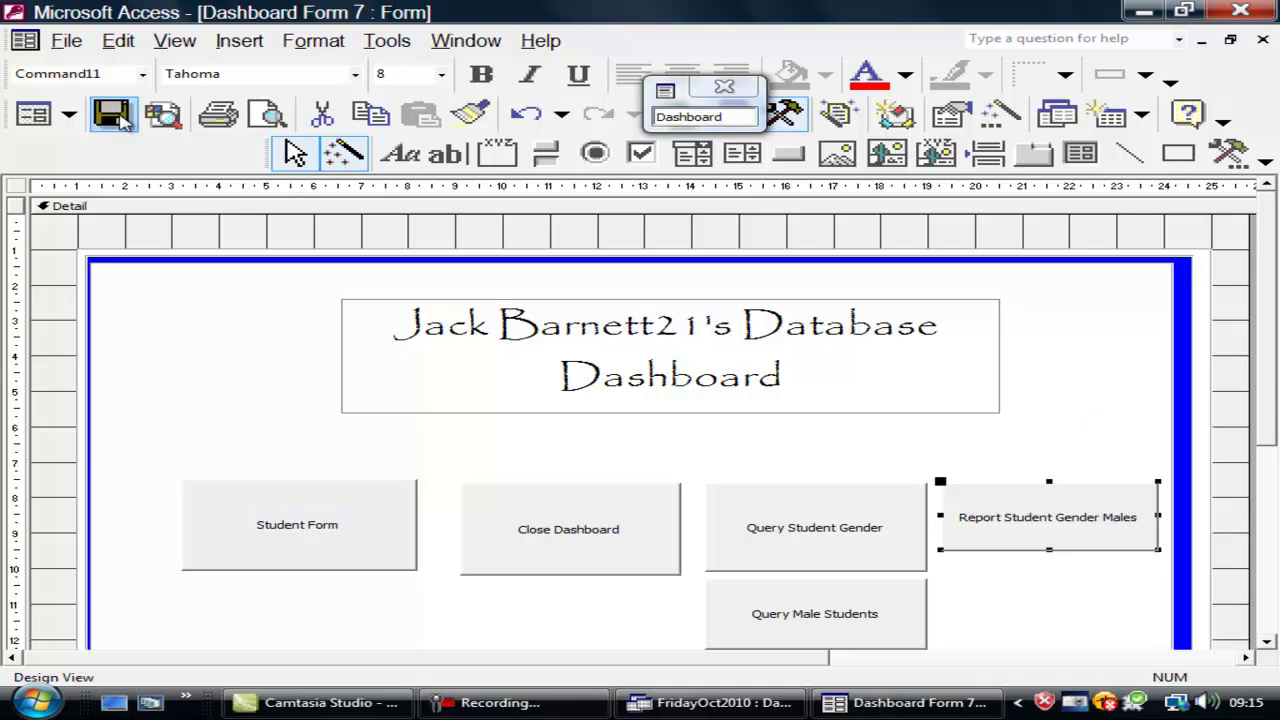
click(33, 113)
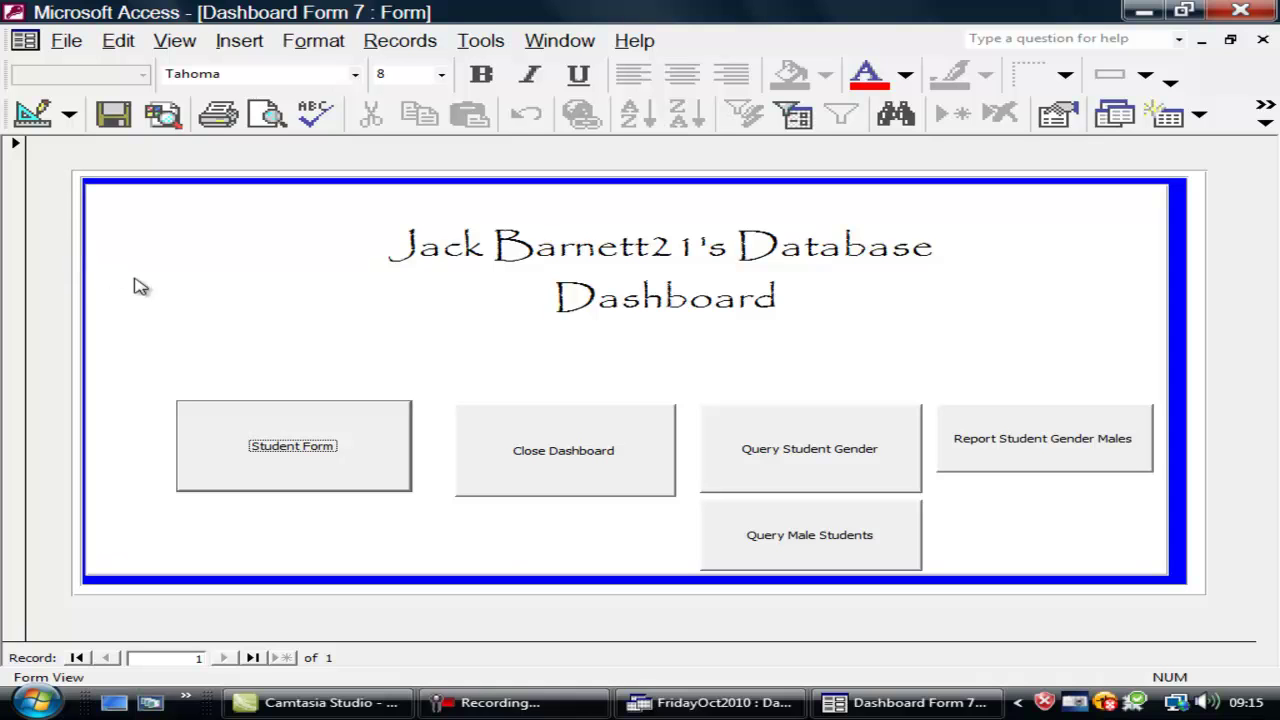
click(572, 703)
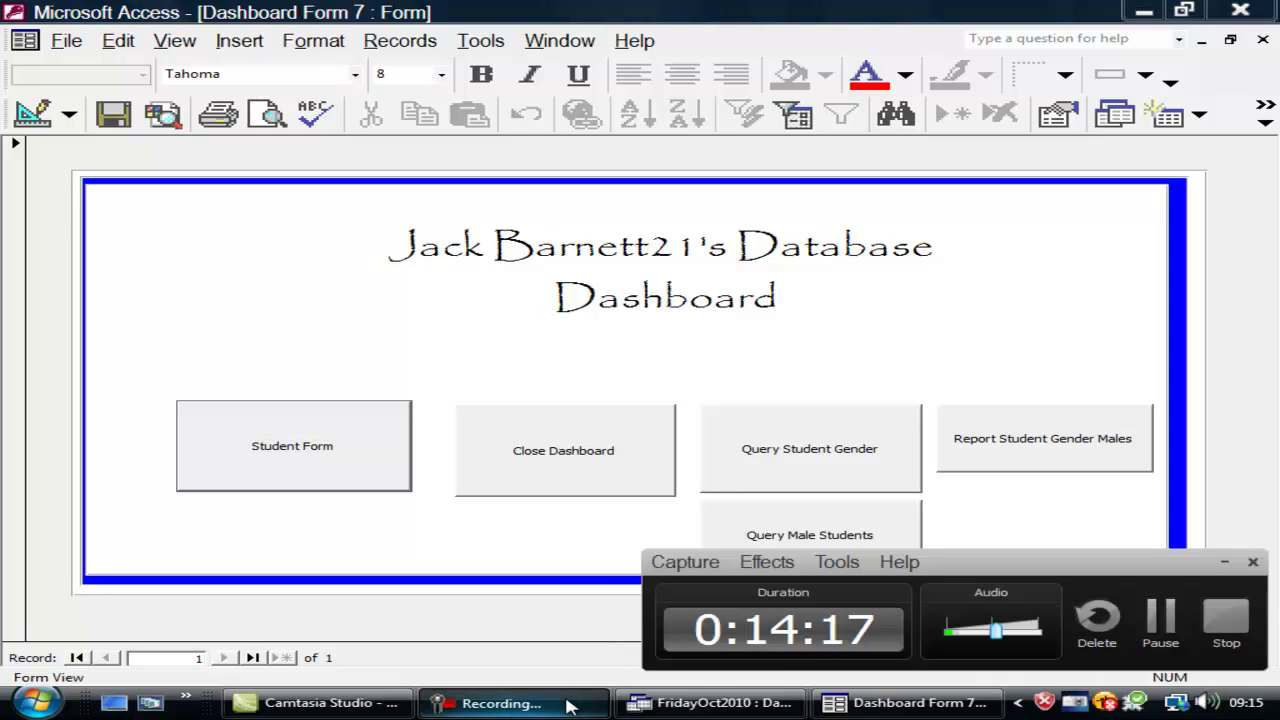